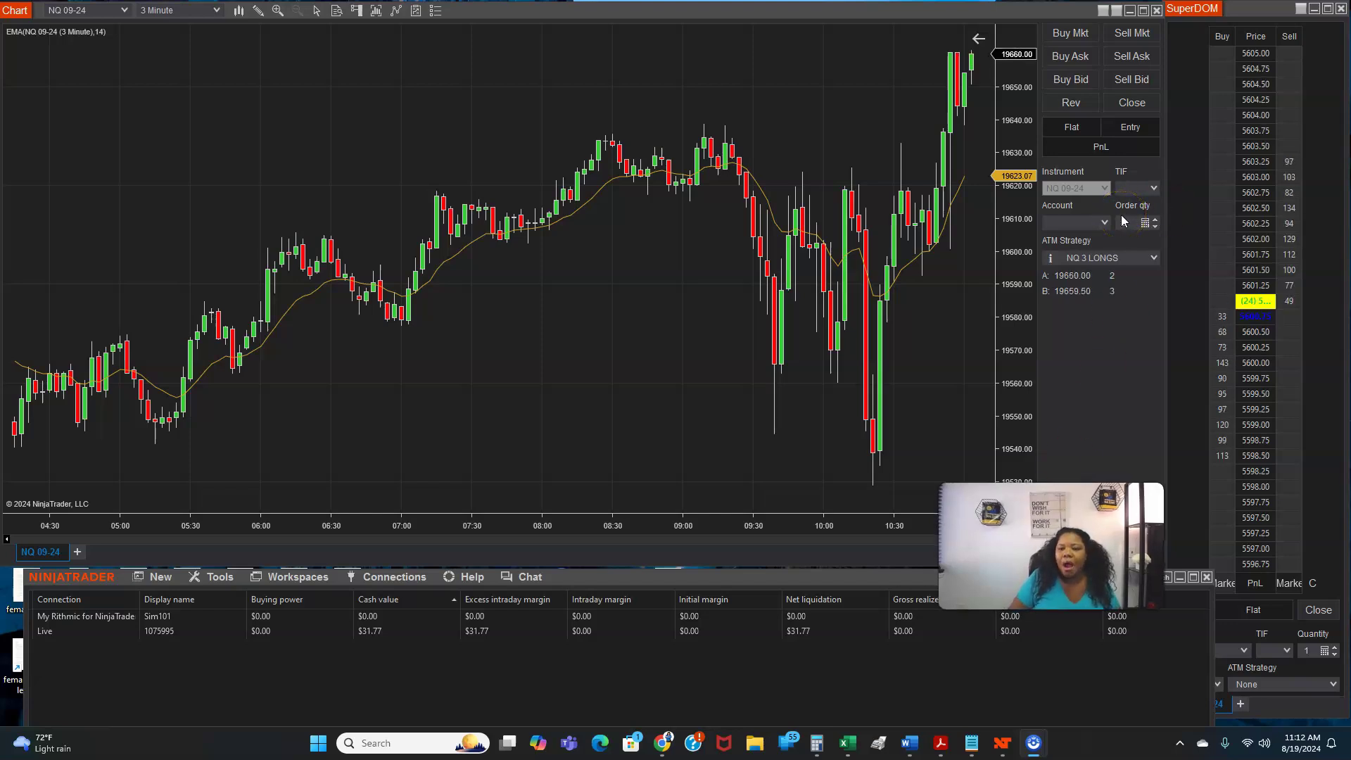
Step: Set the order quantity to 3 and check the Account list without changing it
click(1126, 222)
text(3)
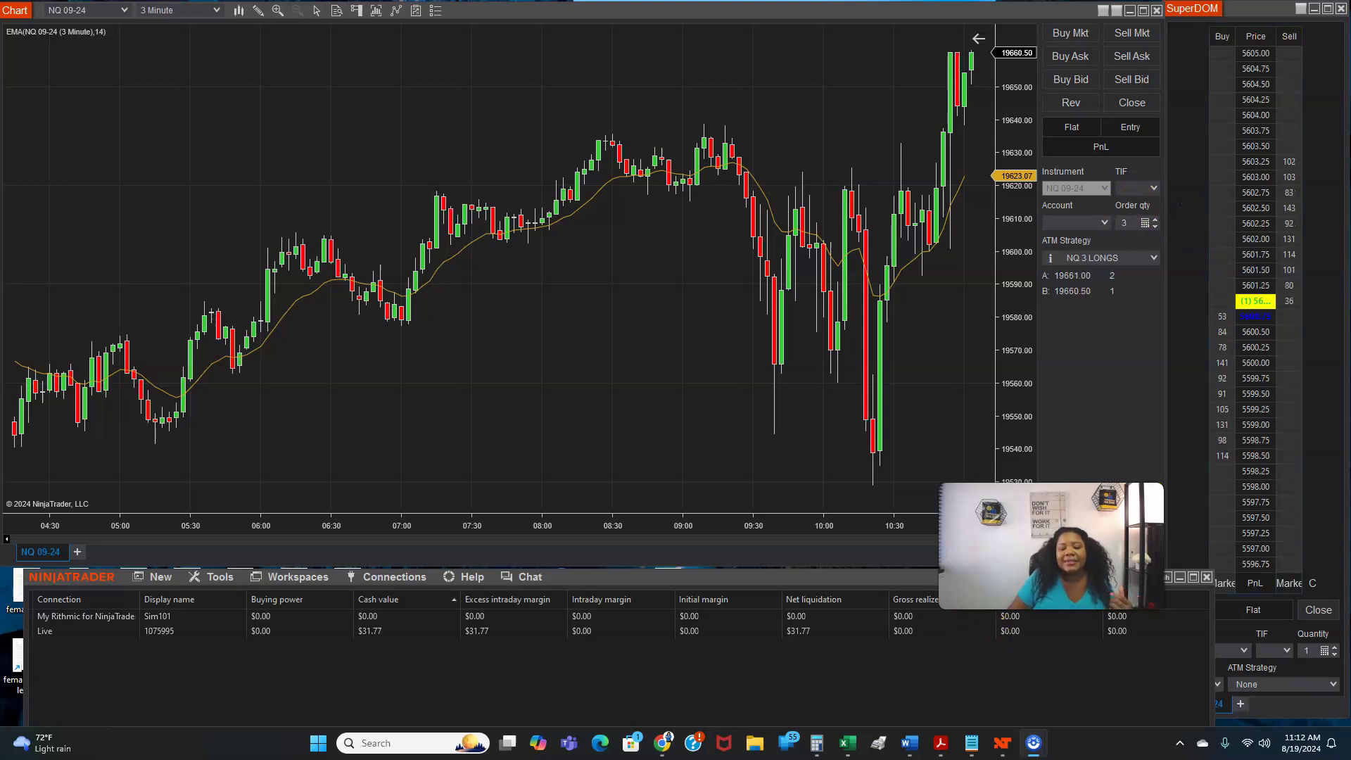
click(1097, 223)
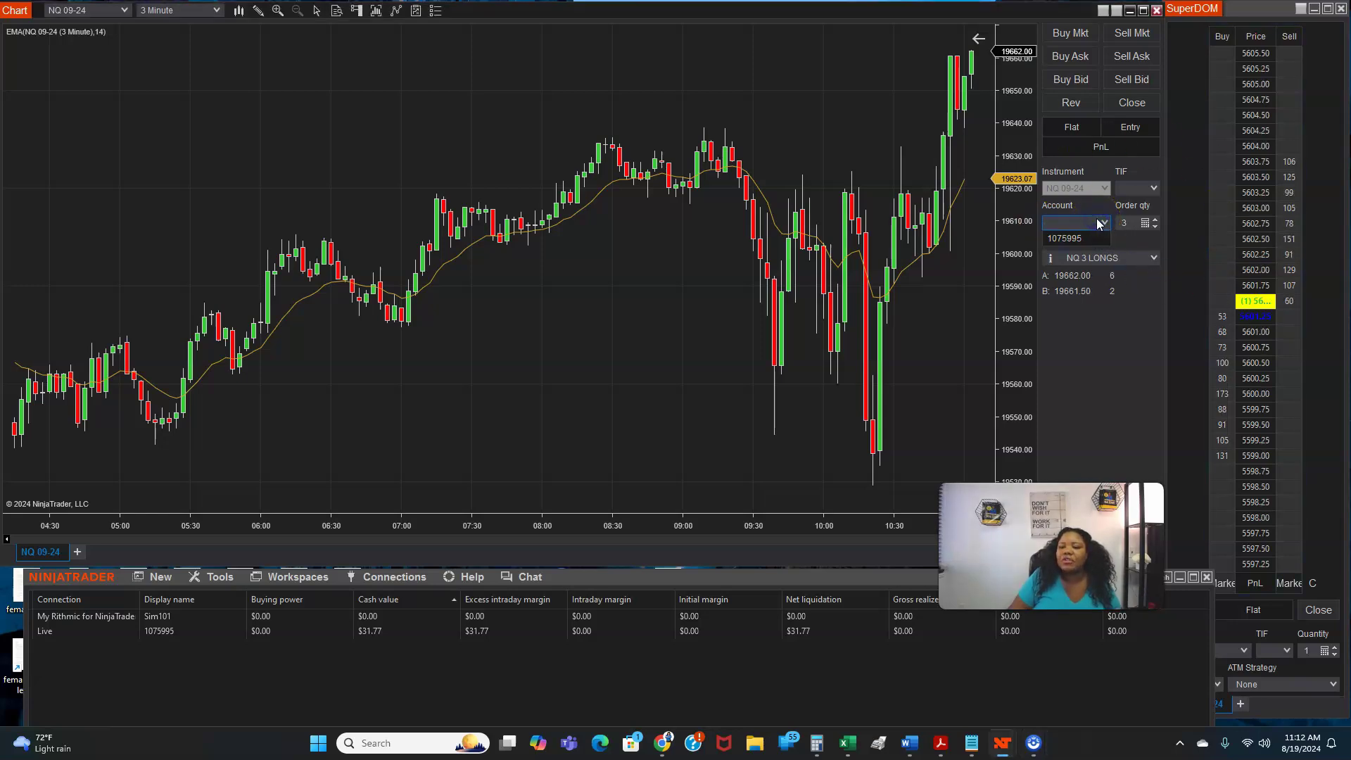
click(1023, 241)
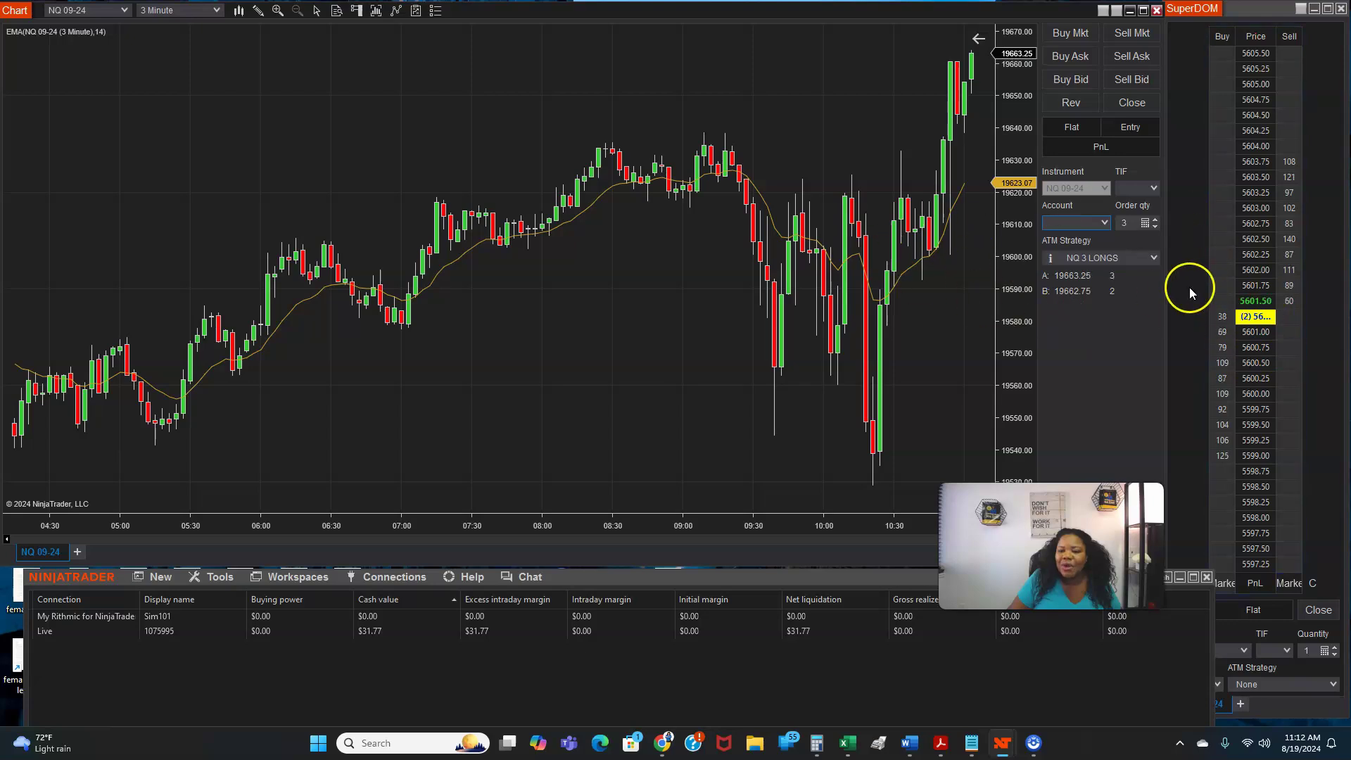
Step: Browse the saved ATM strategies list, keeping NQ 3 LONGS selected
click(1152, 256)
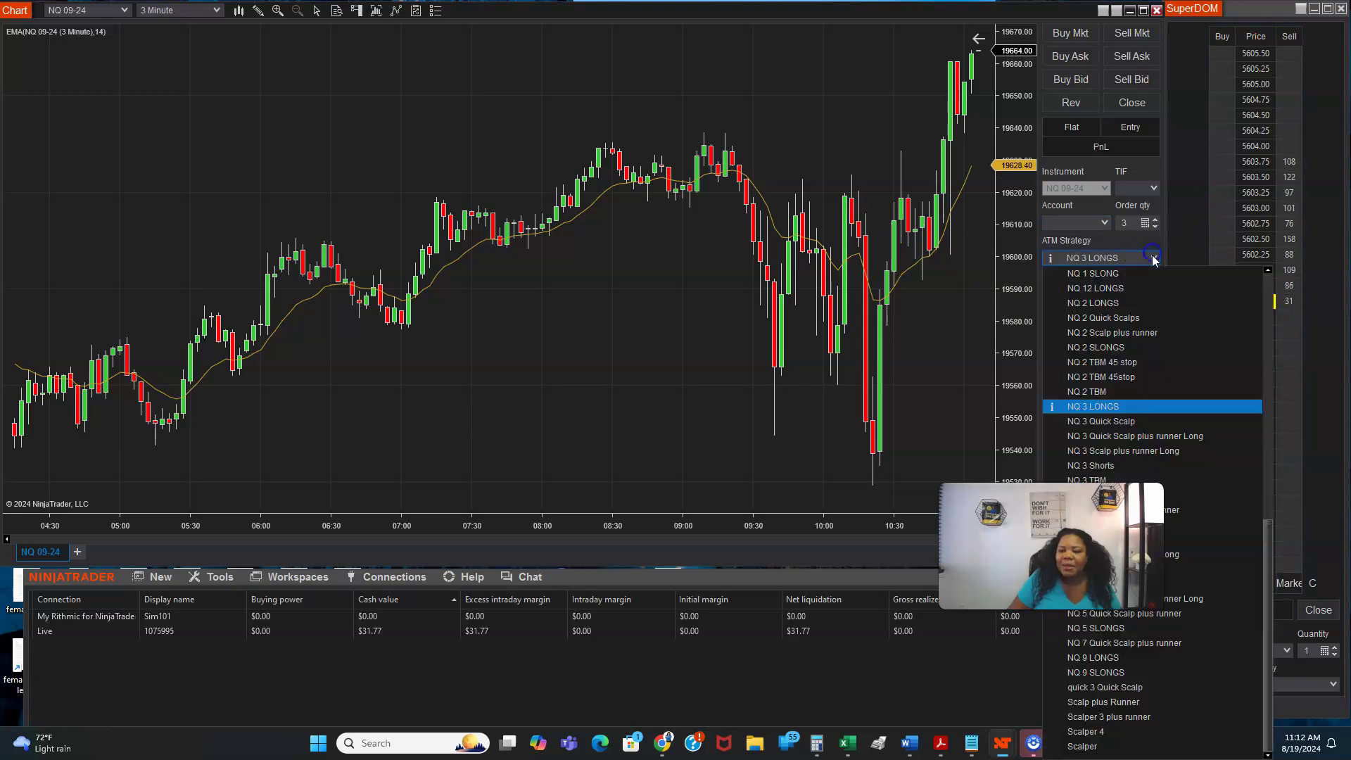
scroll(1125, 332, up, 3)
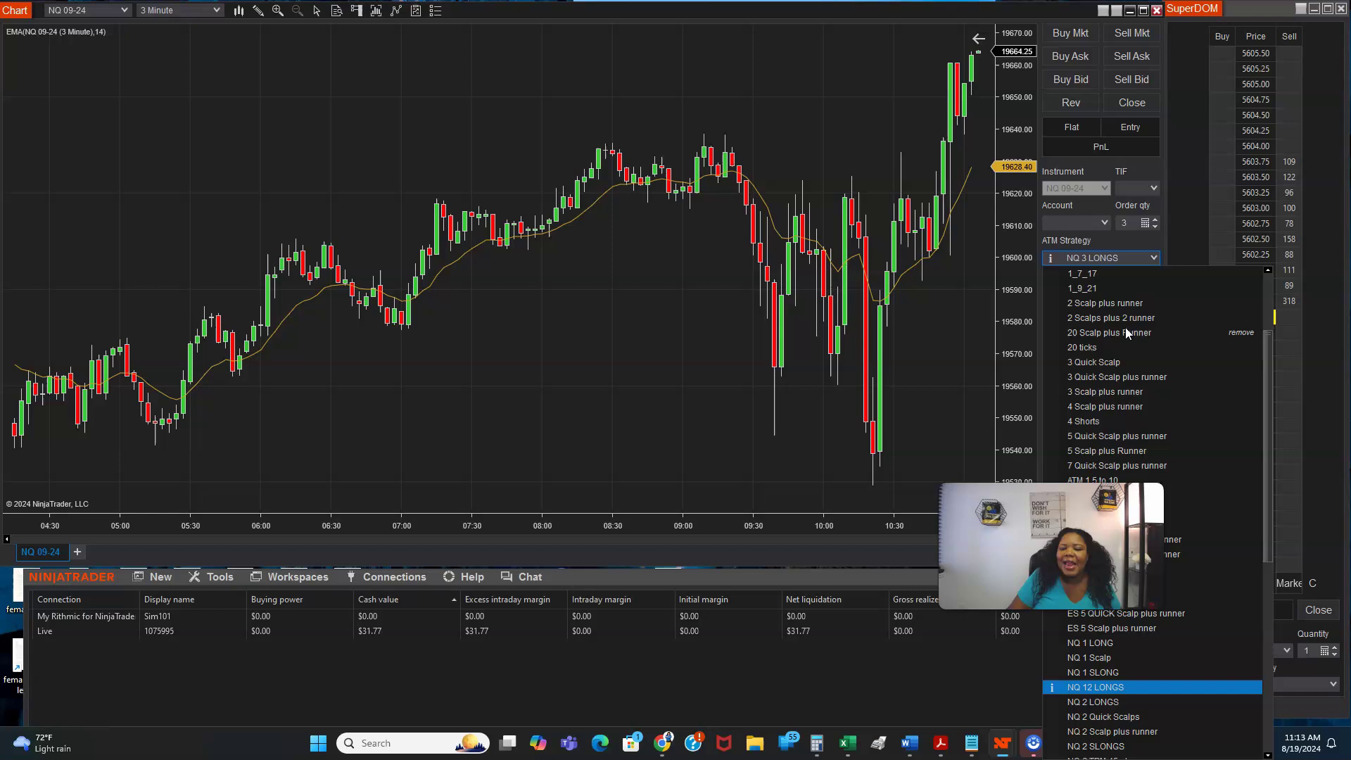
scroll(1125, 329, up, 5)
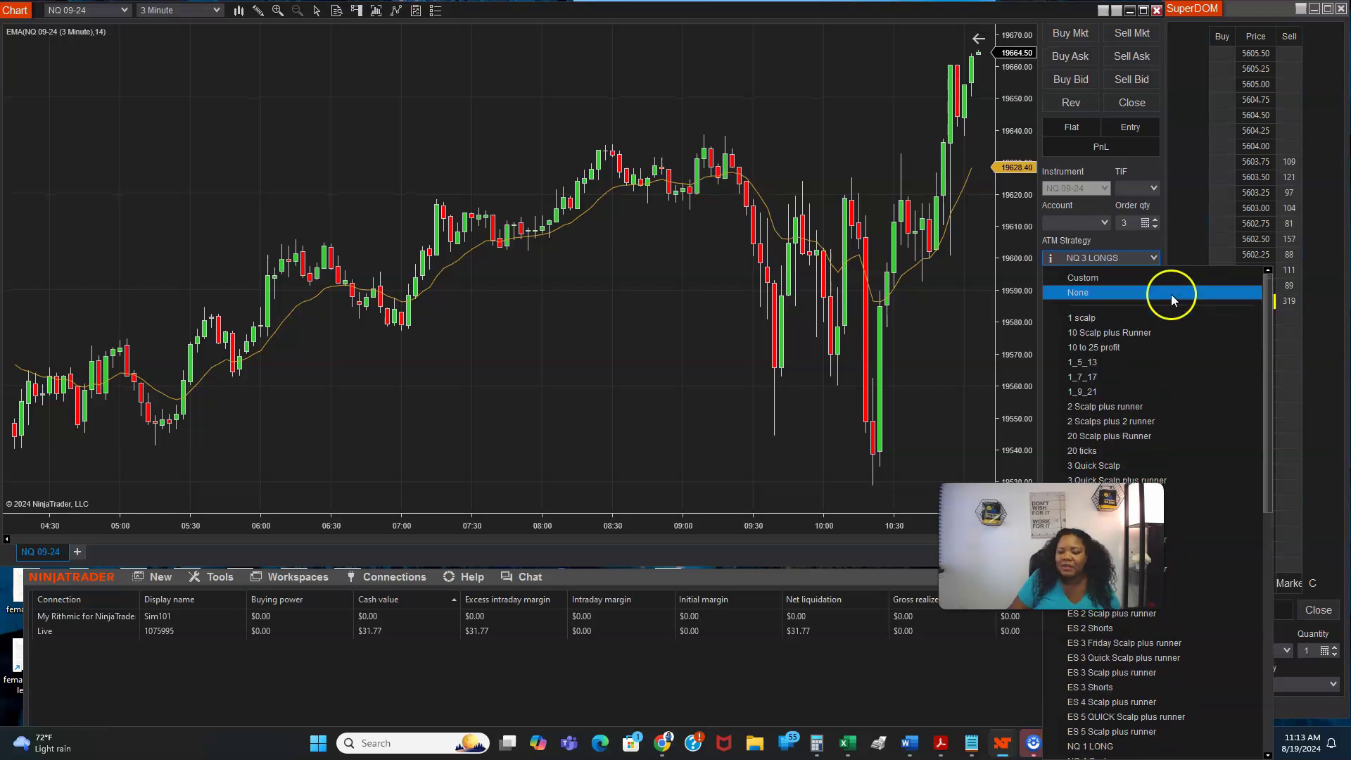
scroll(1180, 343, down, 6)
scroll(1181, 344, down, 2)
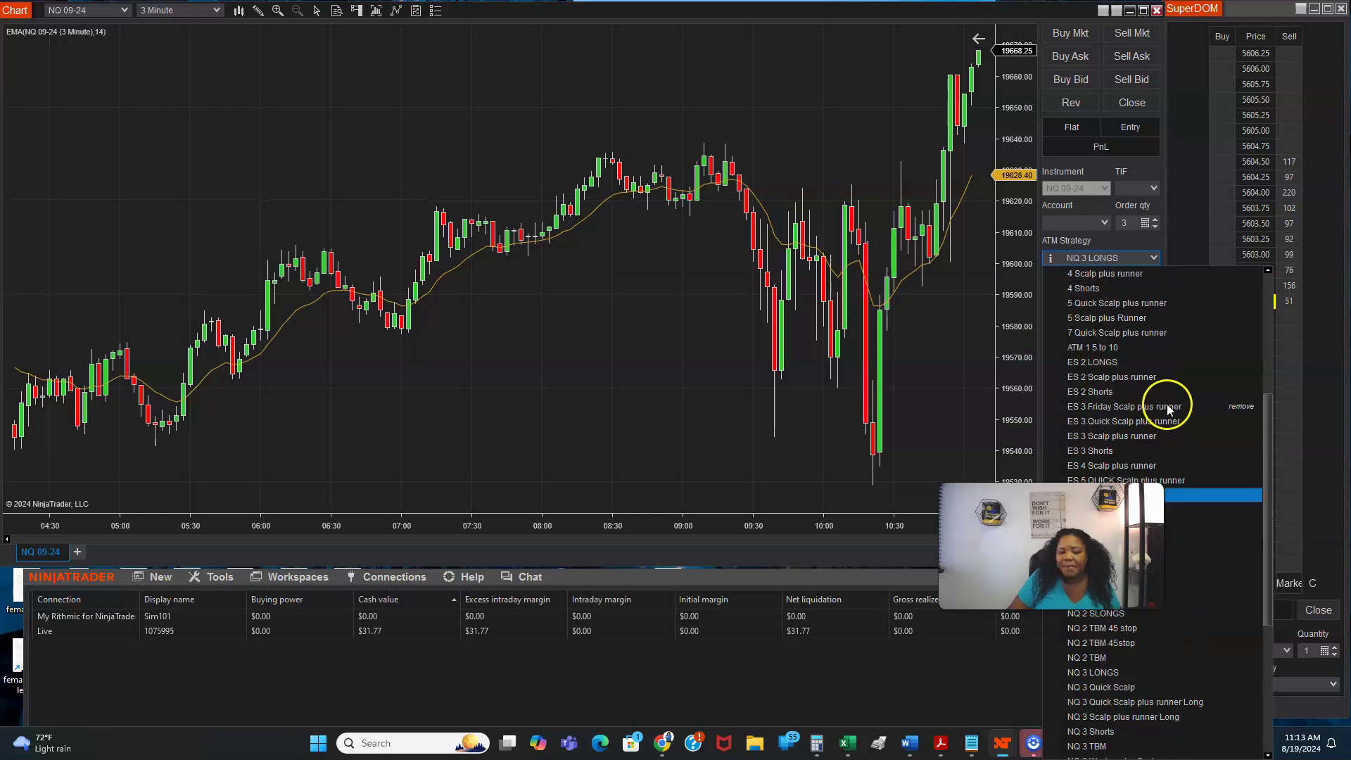
scroll(1166, 404, up, 8)
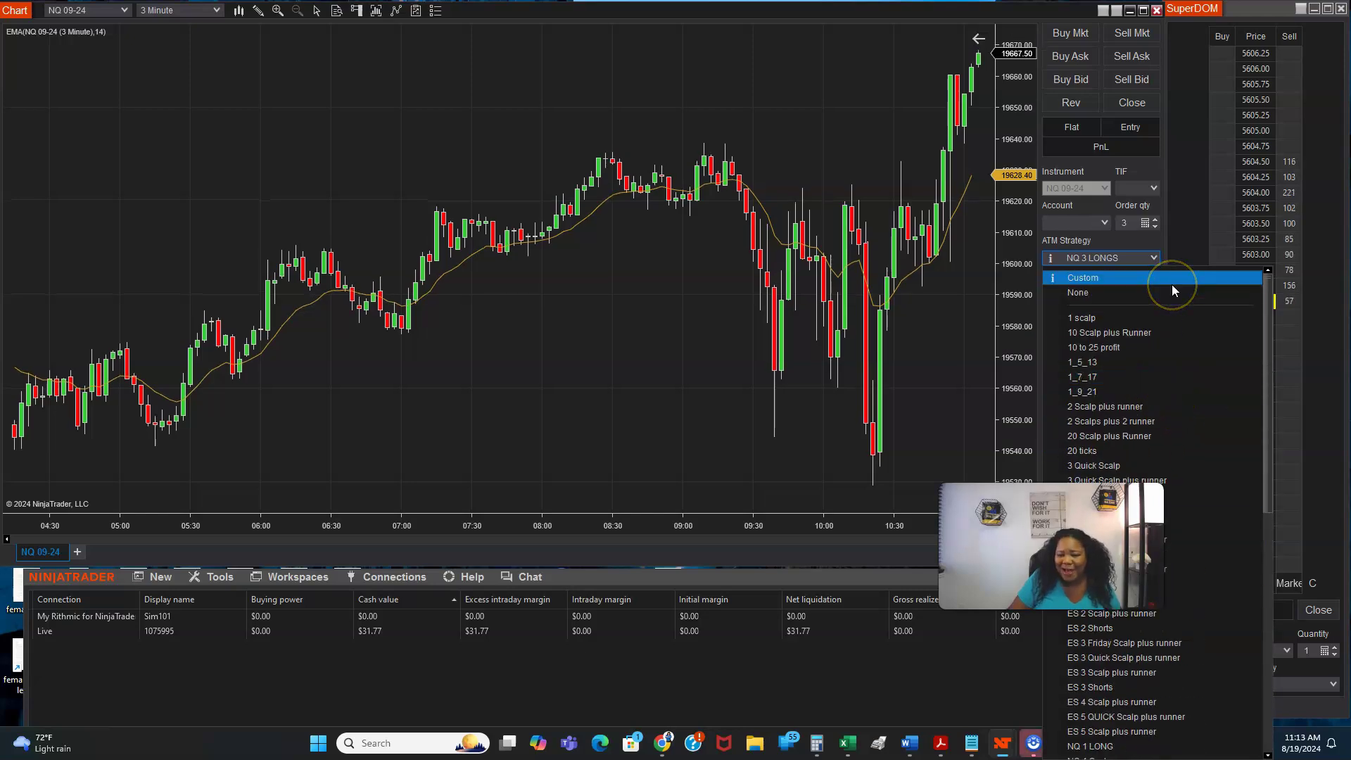
Step: Choose a Custom ATM strategy with Parameter type Ticks and Stop strategy None
click(1077, 278)
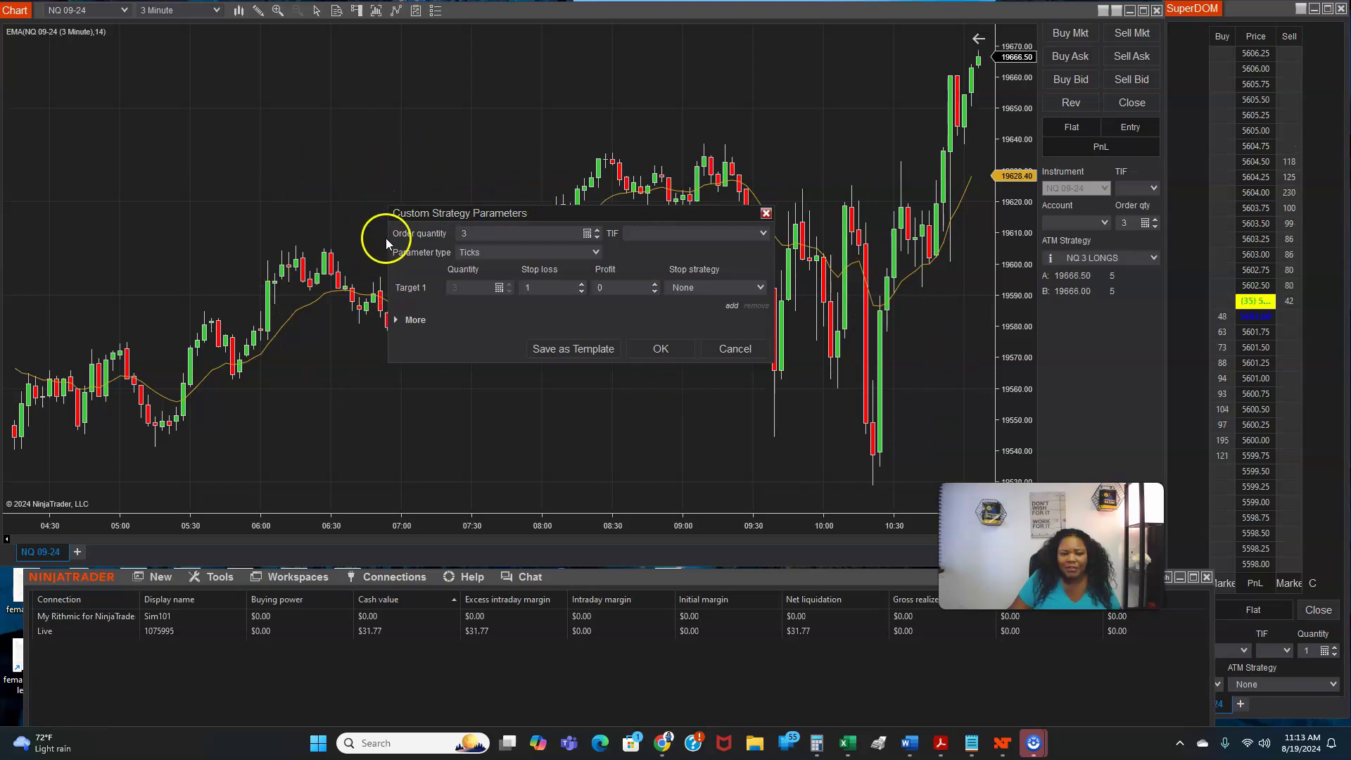
click(559, 253)
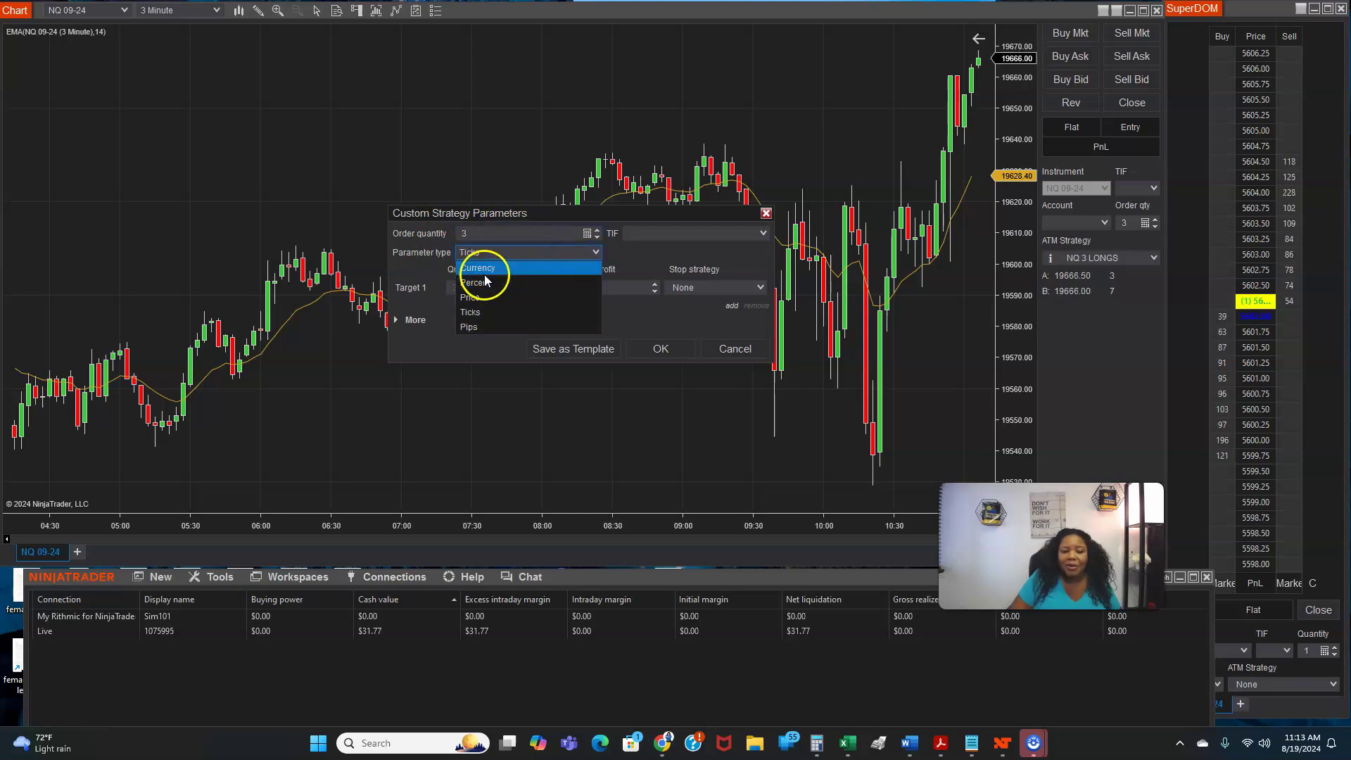
click(496, 311)
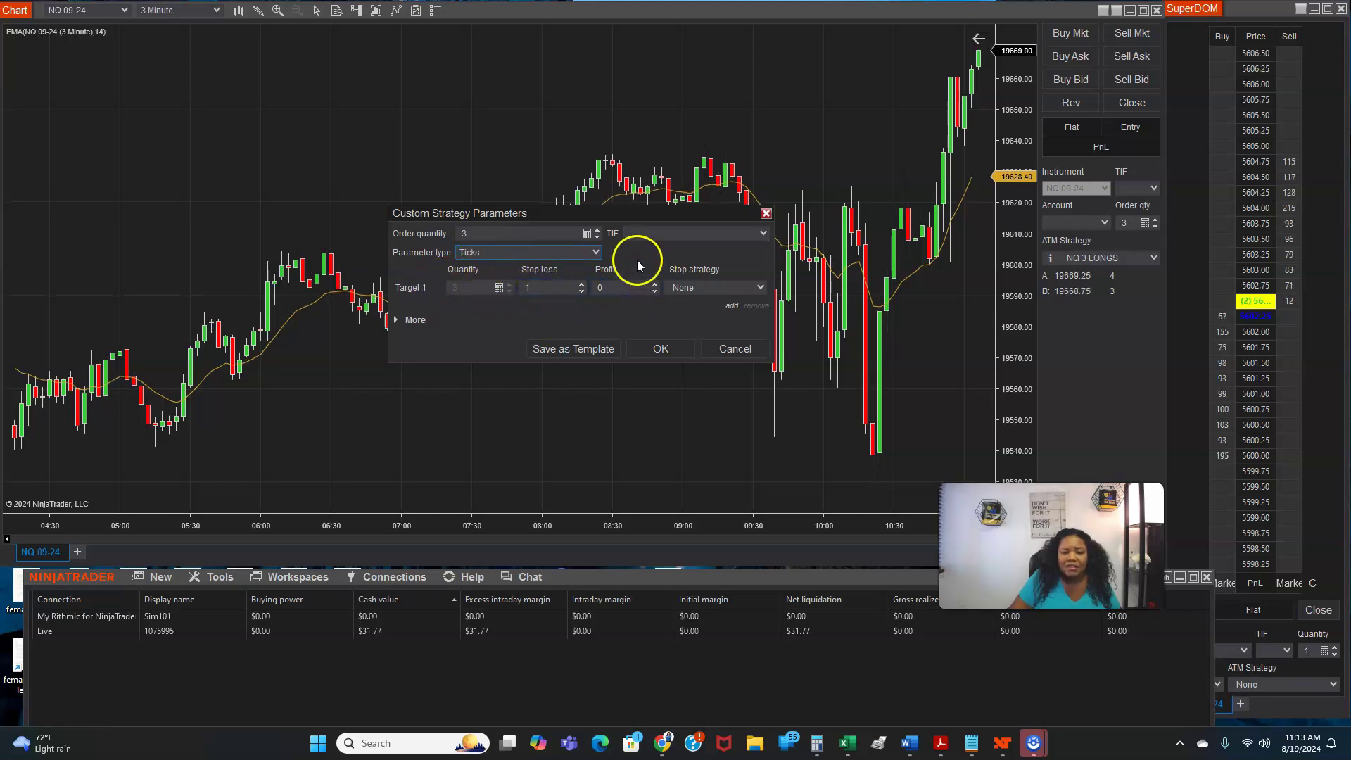
click(718, 288)
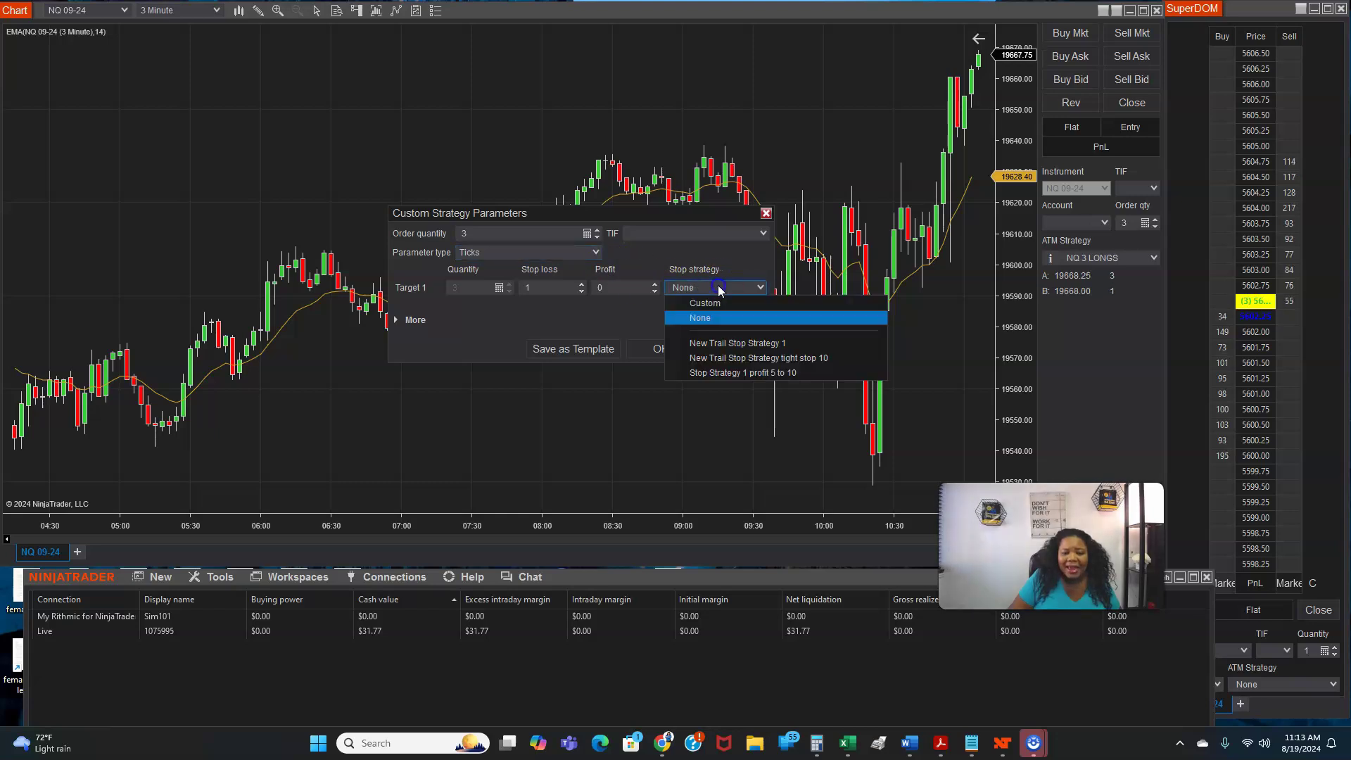
click(688, 321)
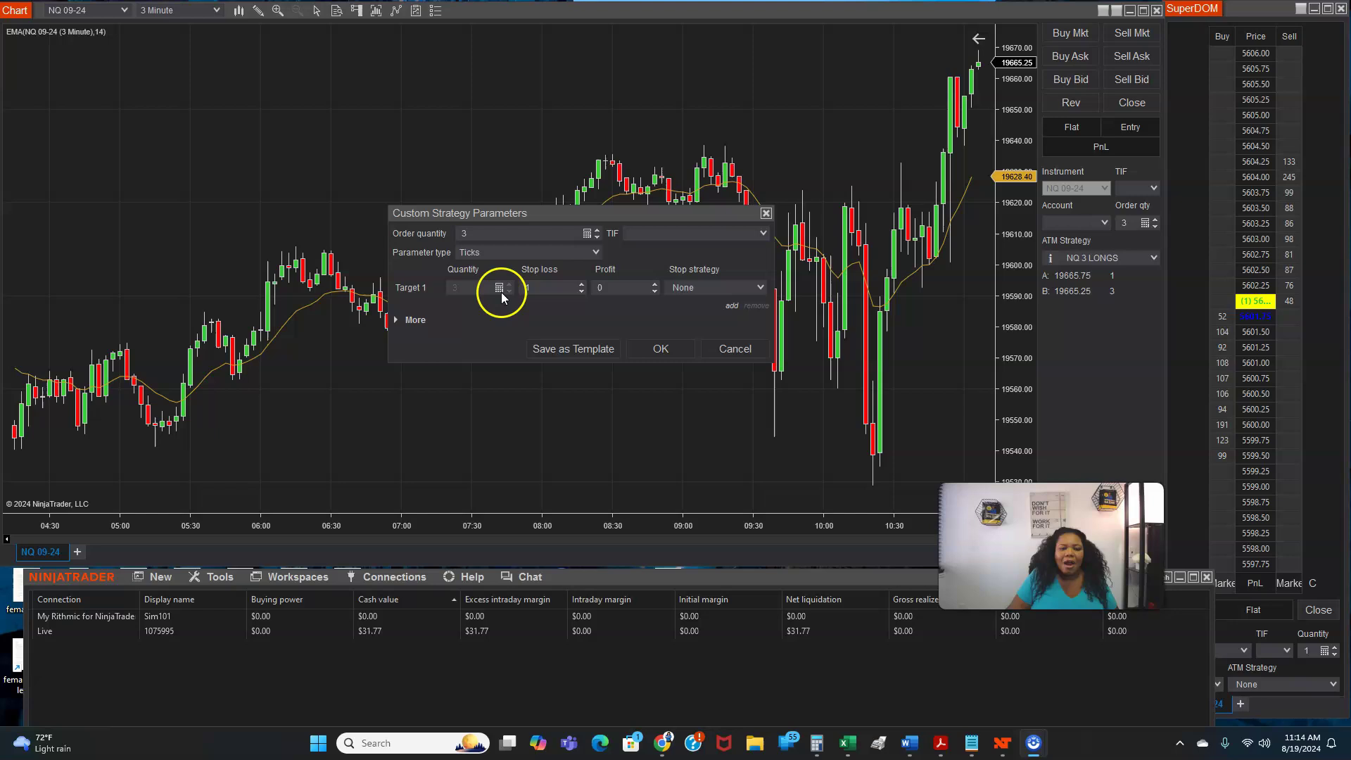
Step: Change the custom strategy's order quantity from 3 to 5
click(487, 235)
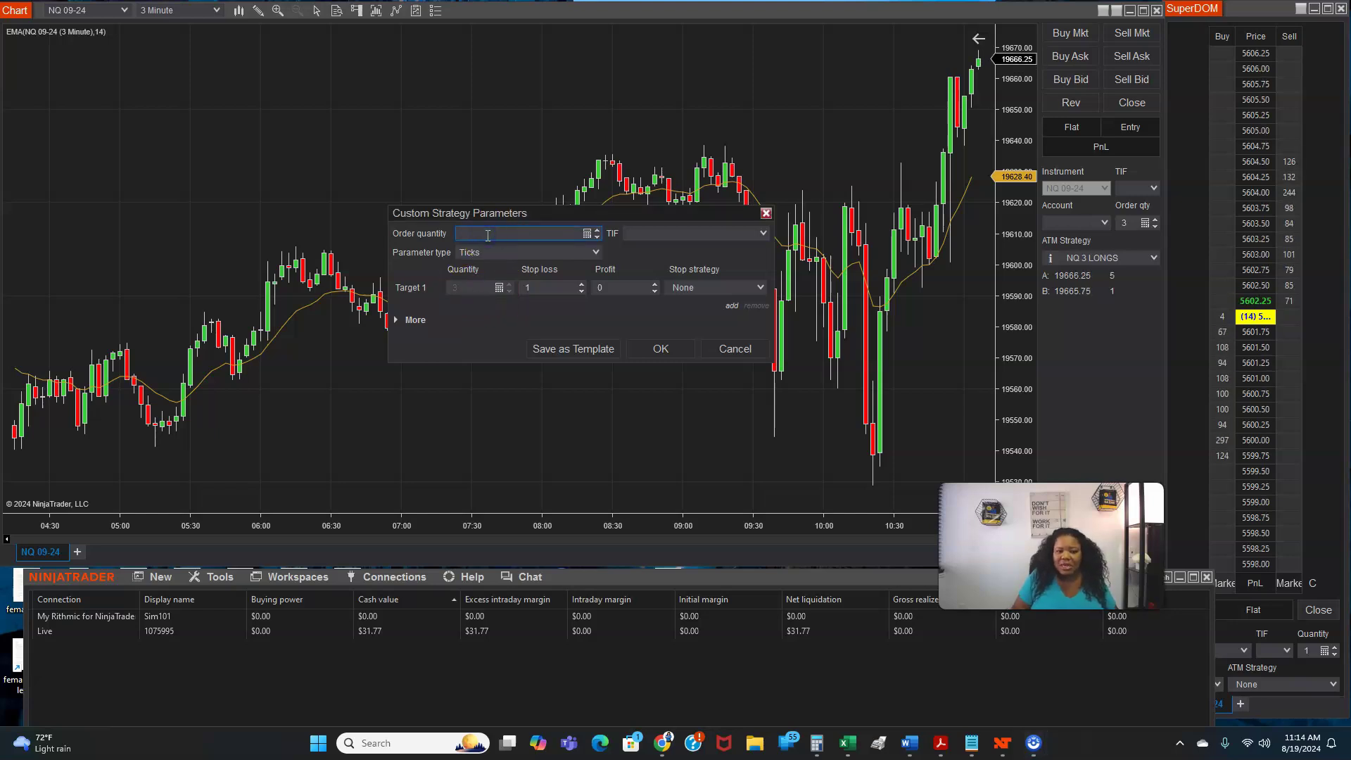
key(BackSpace)
text(5)
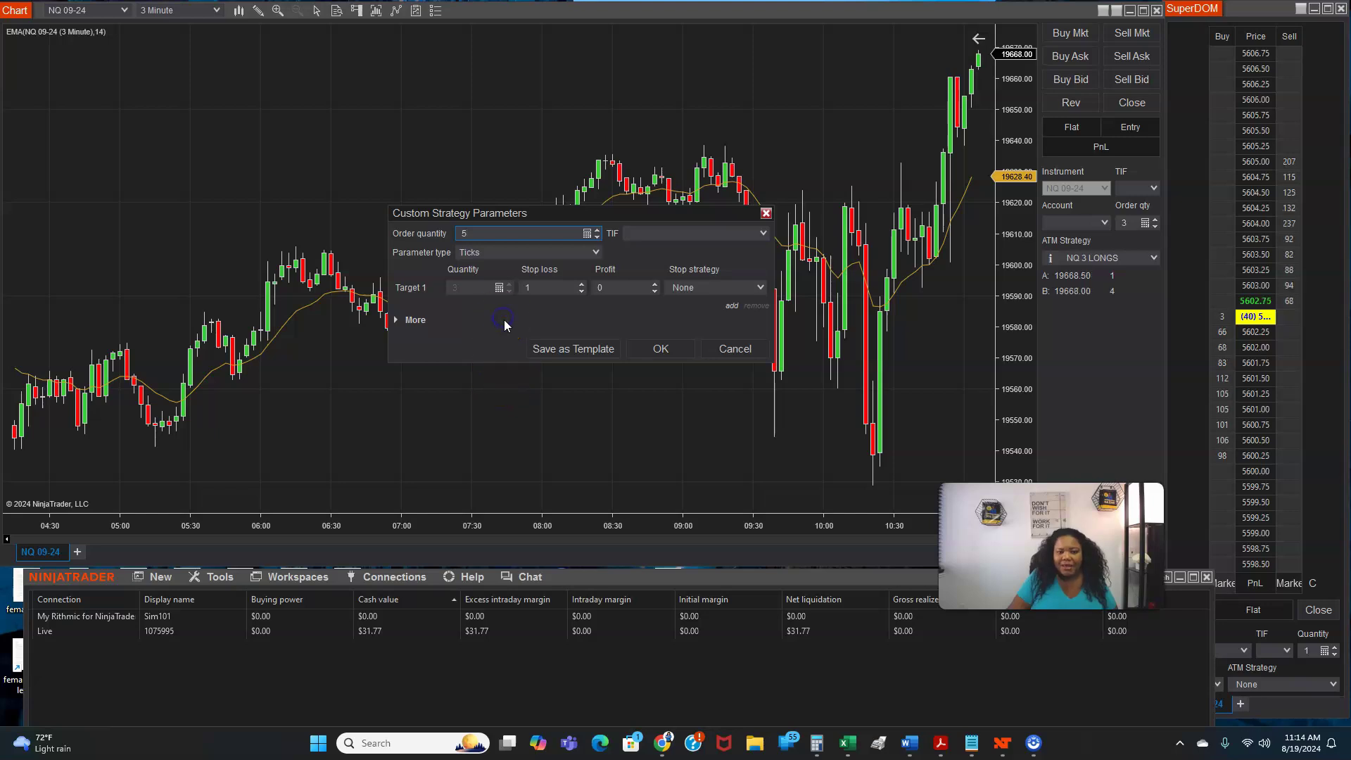
click(661, 231)
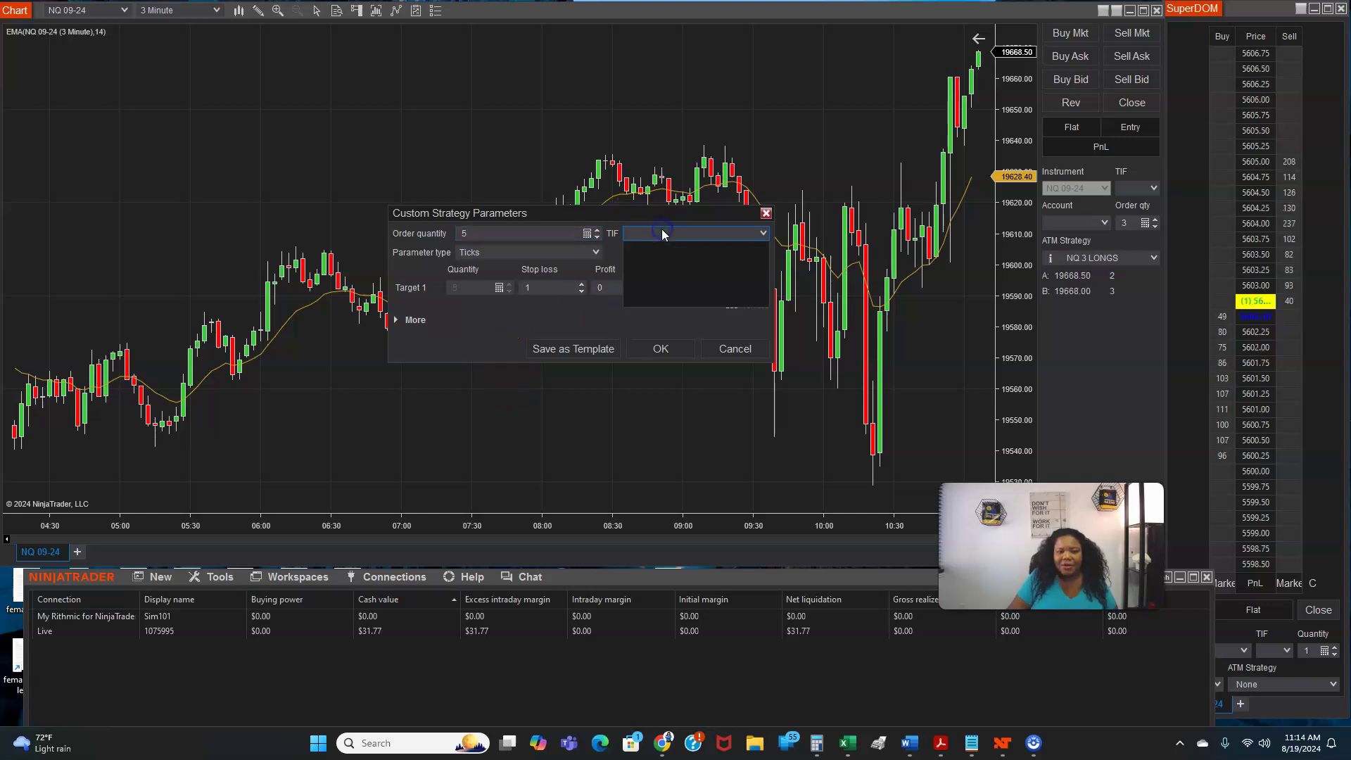
click(662, 231)
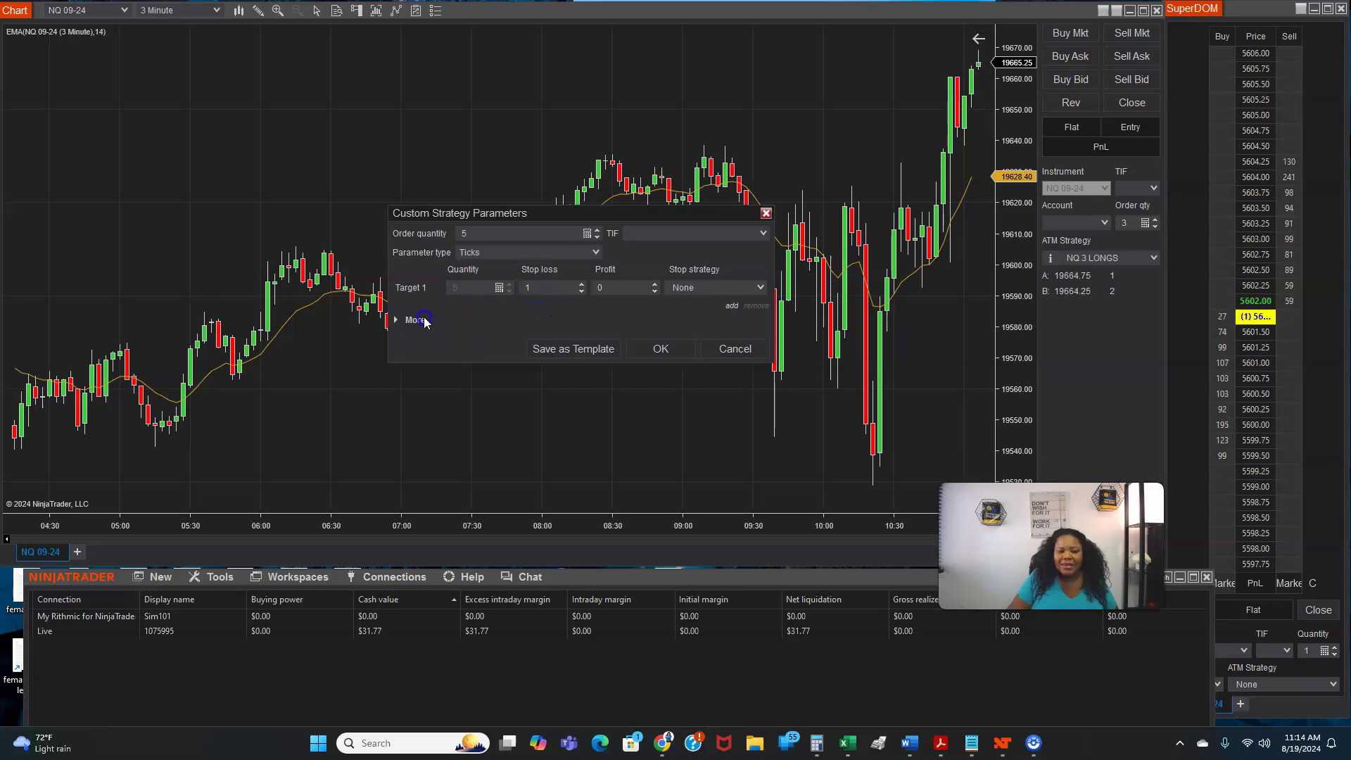
click(419, 320)
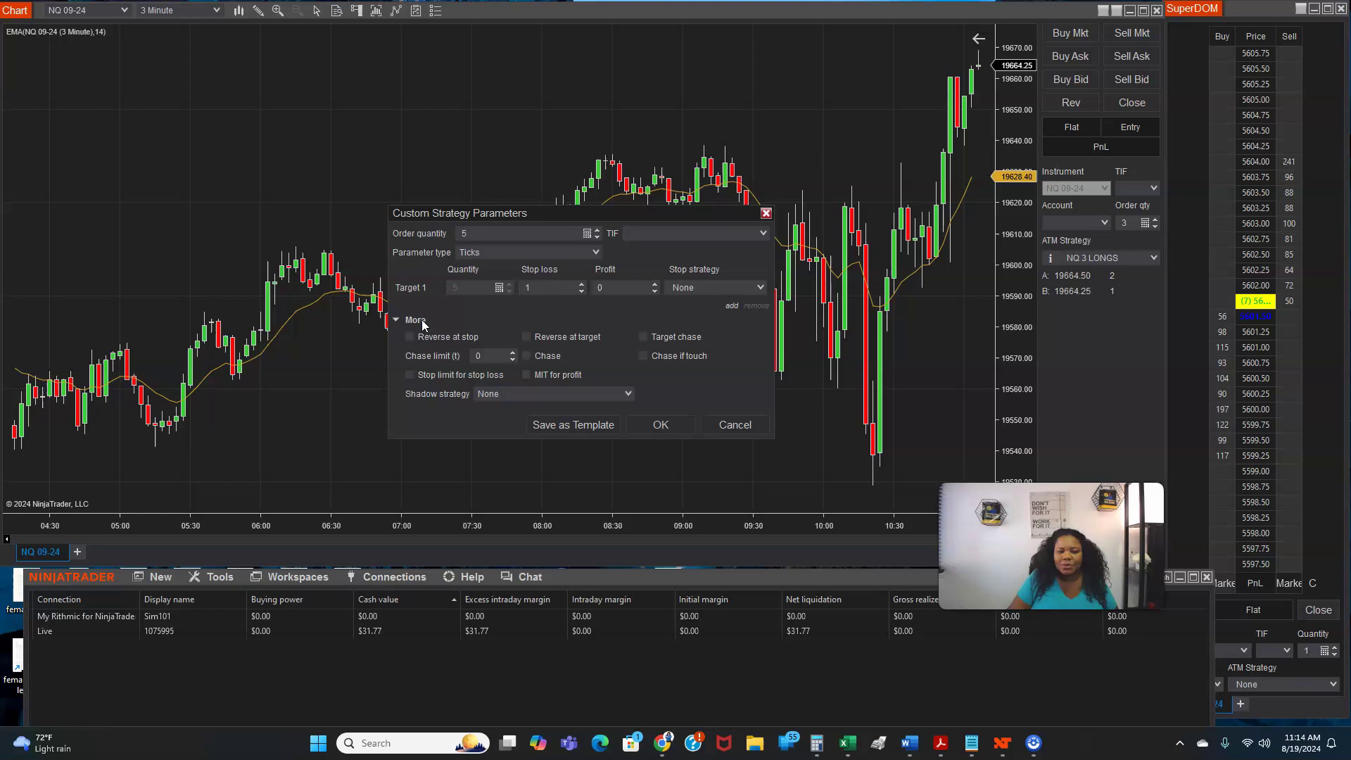
click(422, 321)
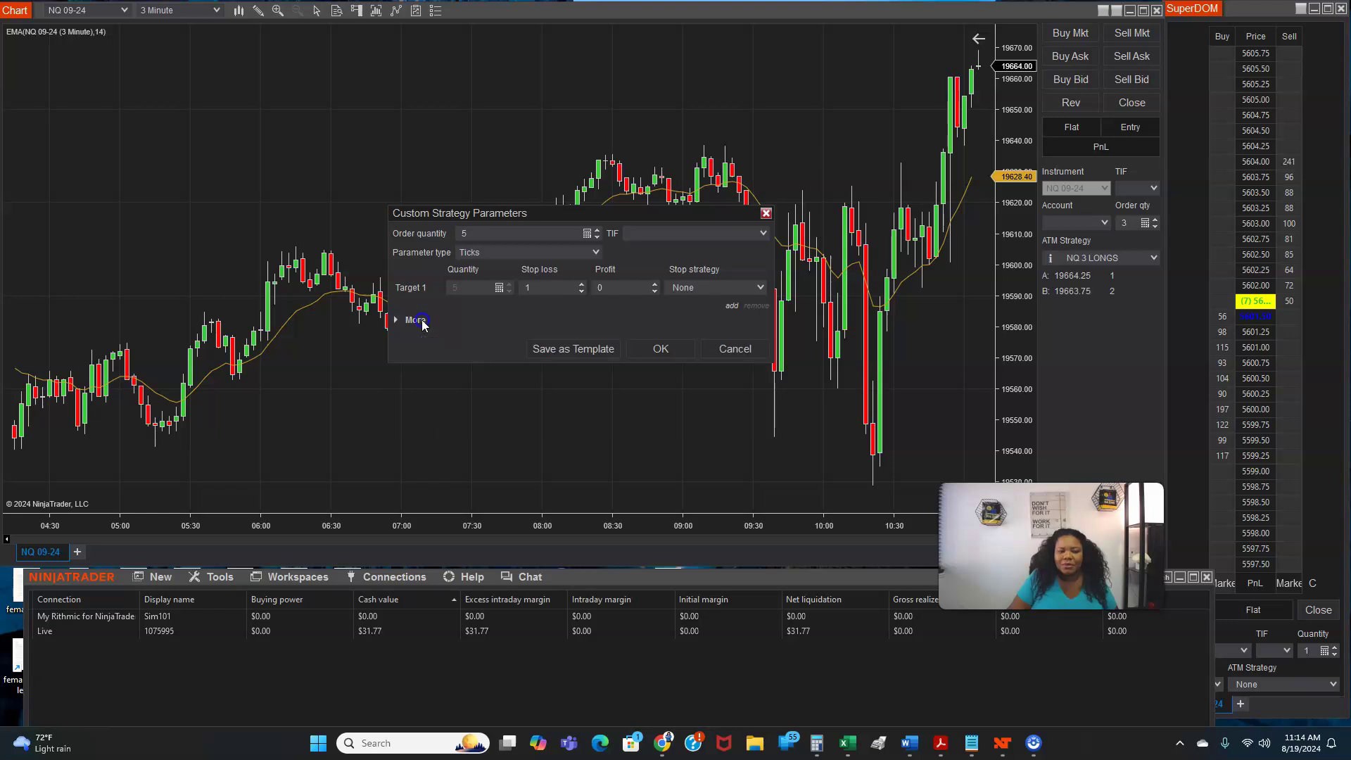
Step: Set Target 1 stop loss to 29 ticks and profit to 20 ticks
click(547, 281)
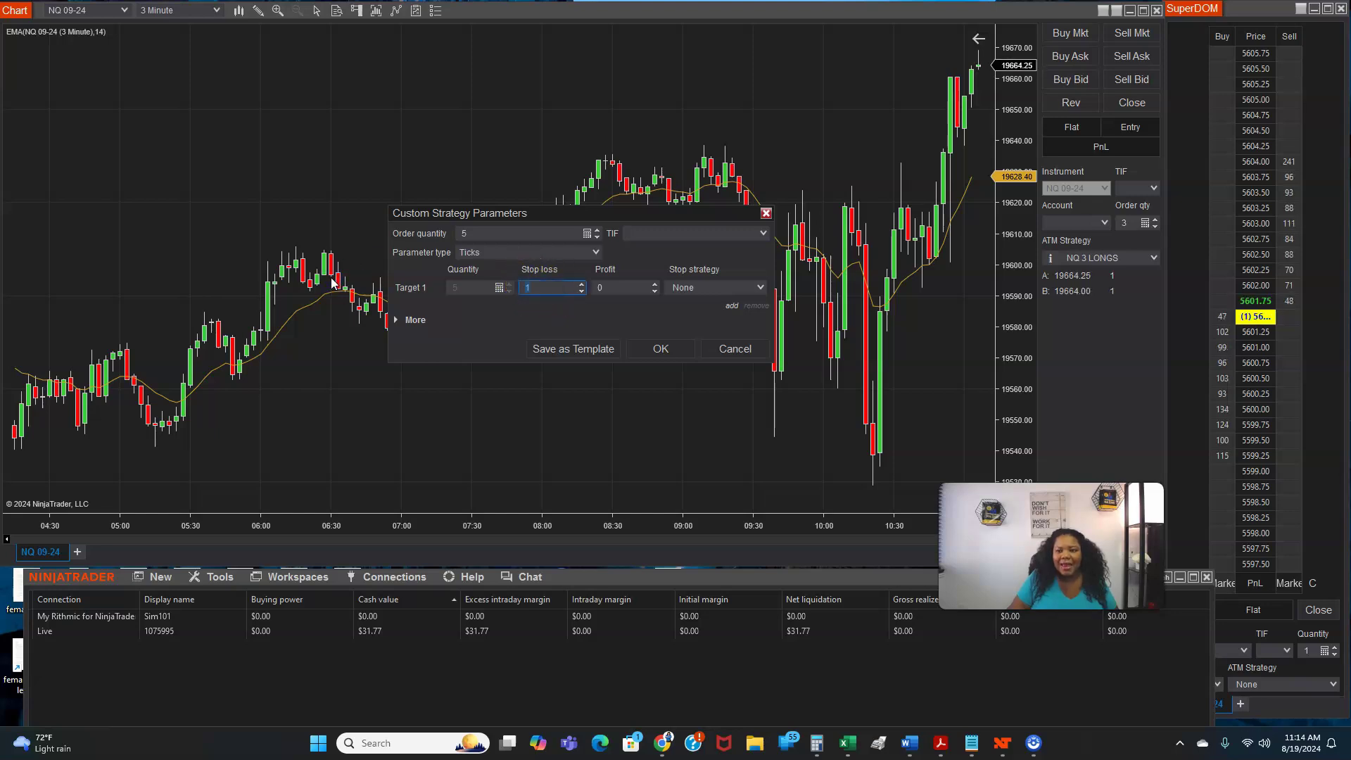
text(29)
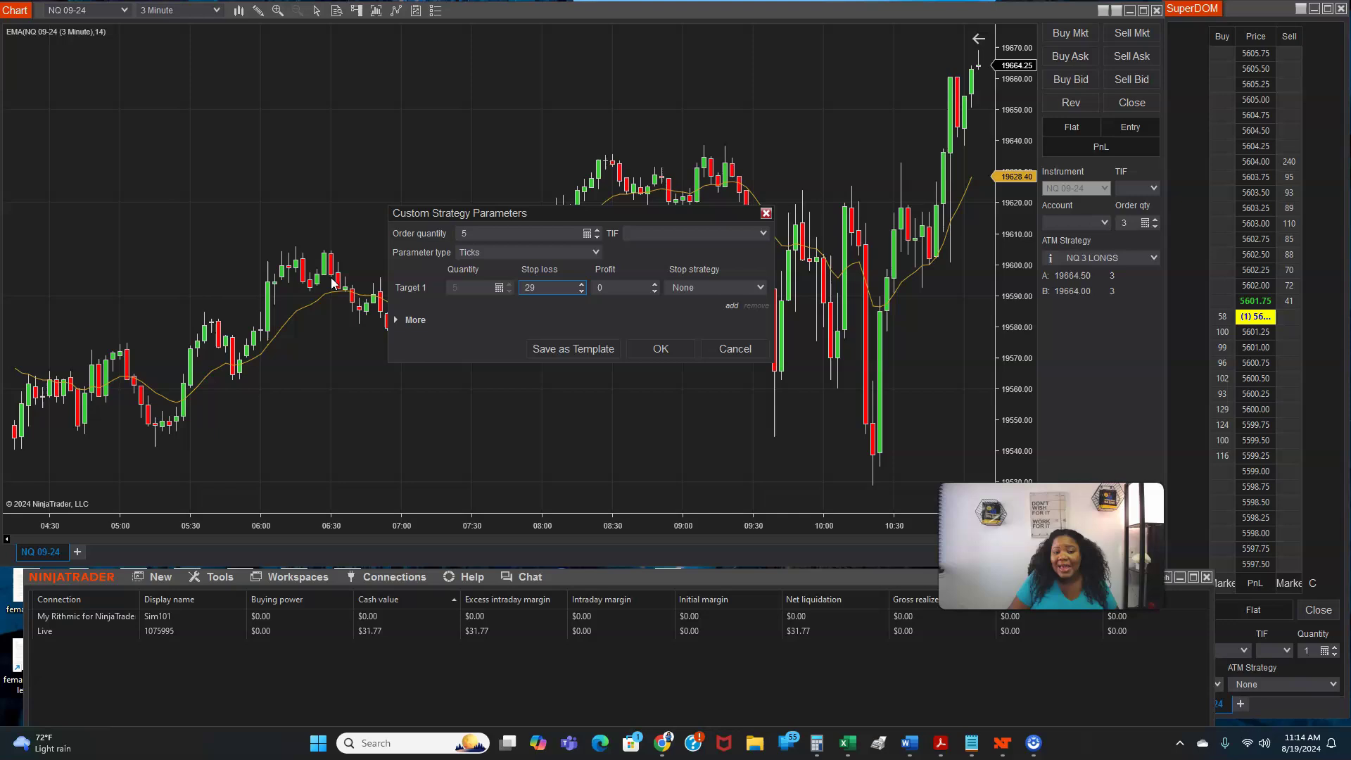
click(325, 264)
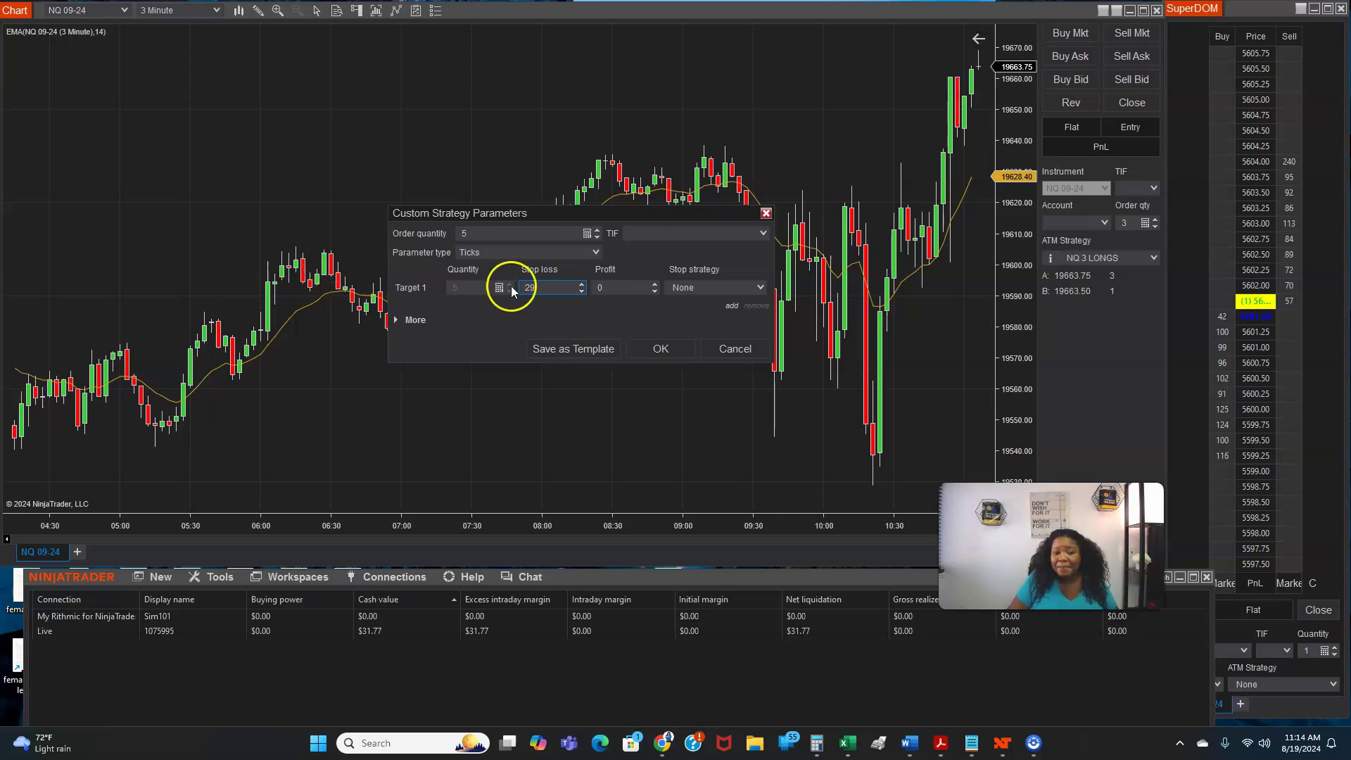
click(624, 287)
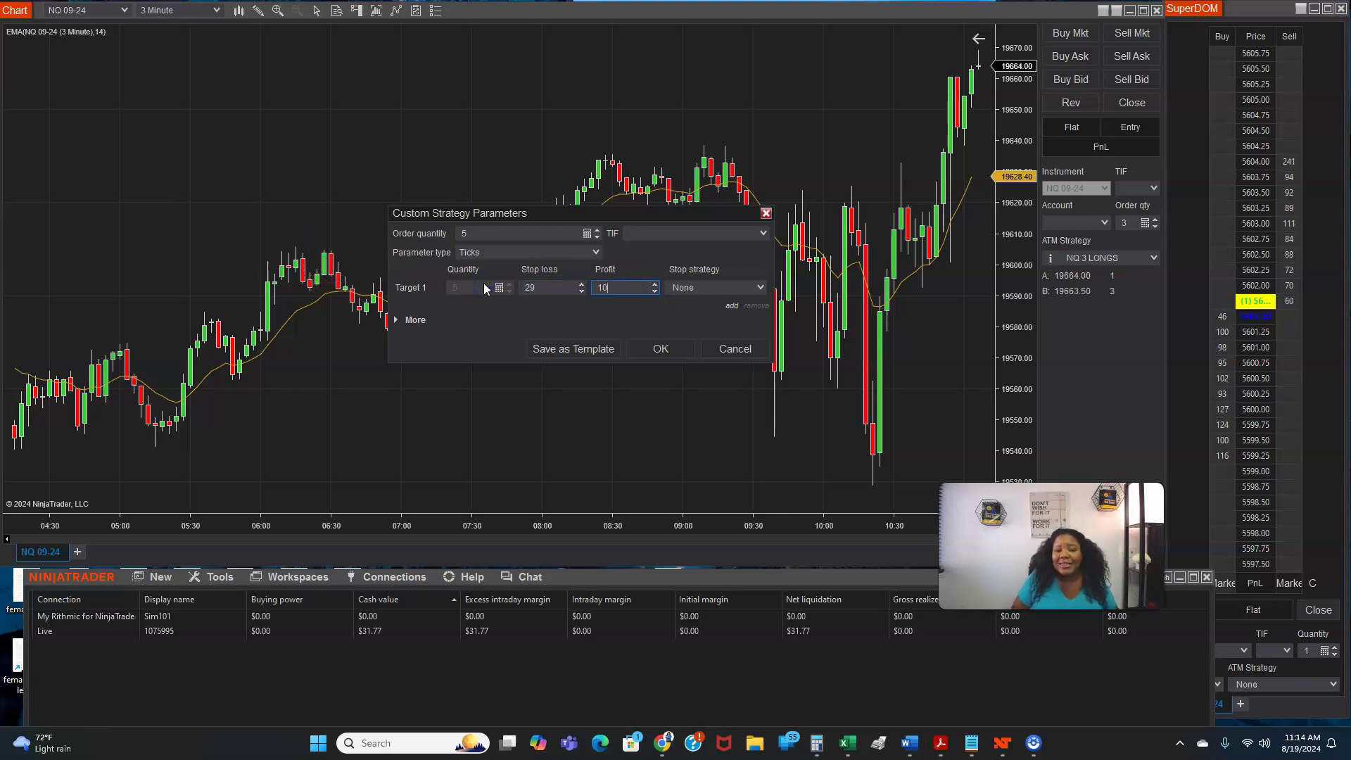
key(BackSpace)
key(BackSpace)
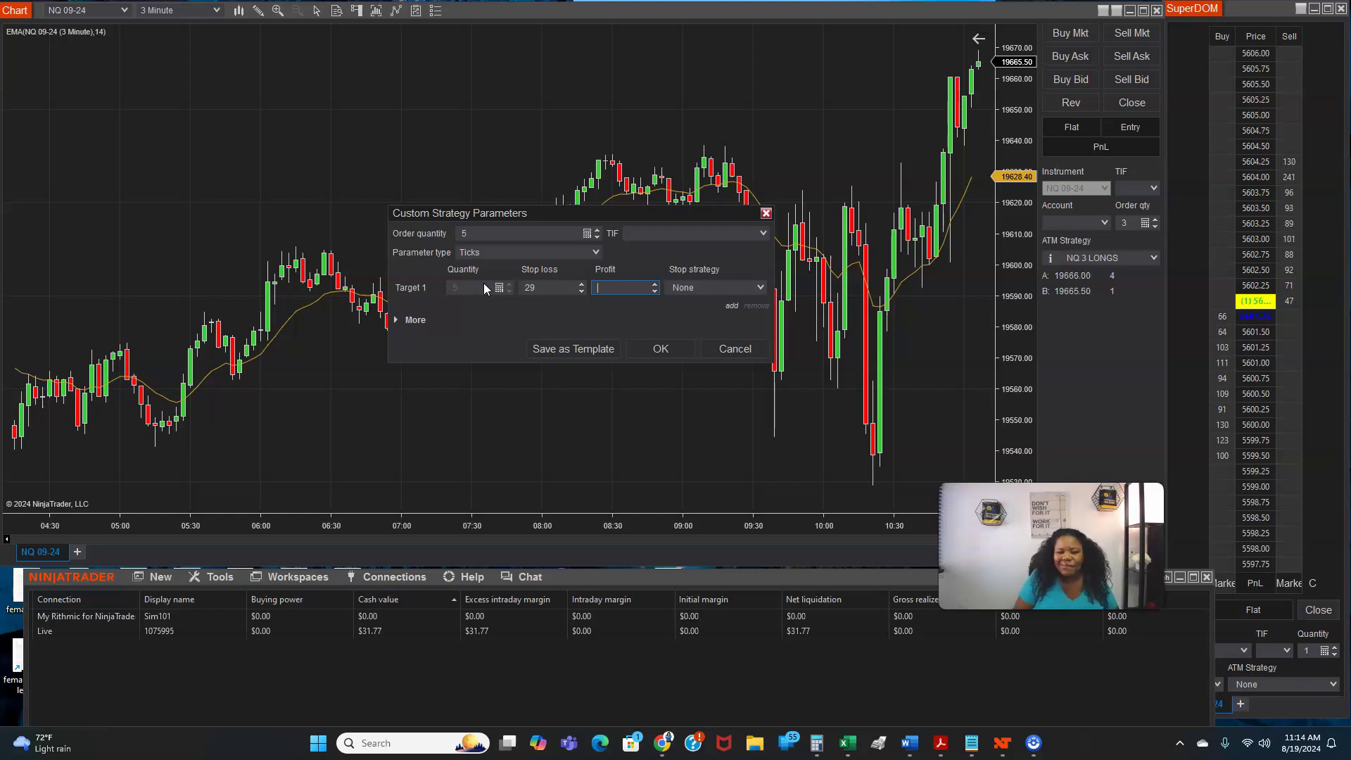
text(20)
click(610, 285)
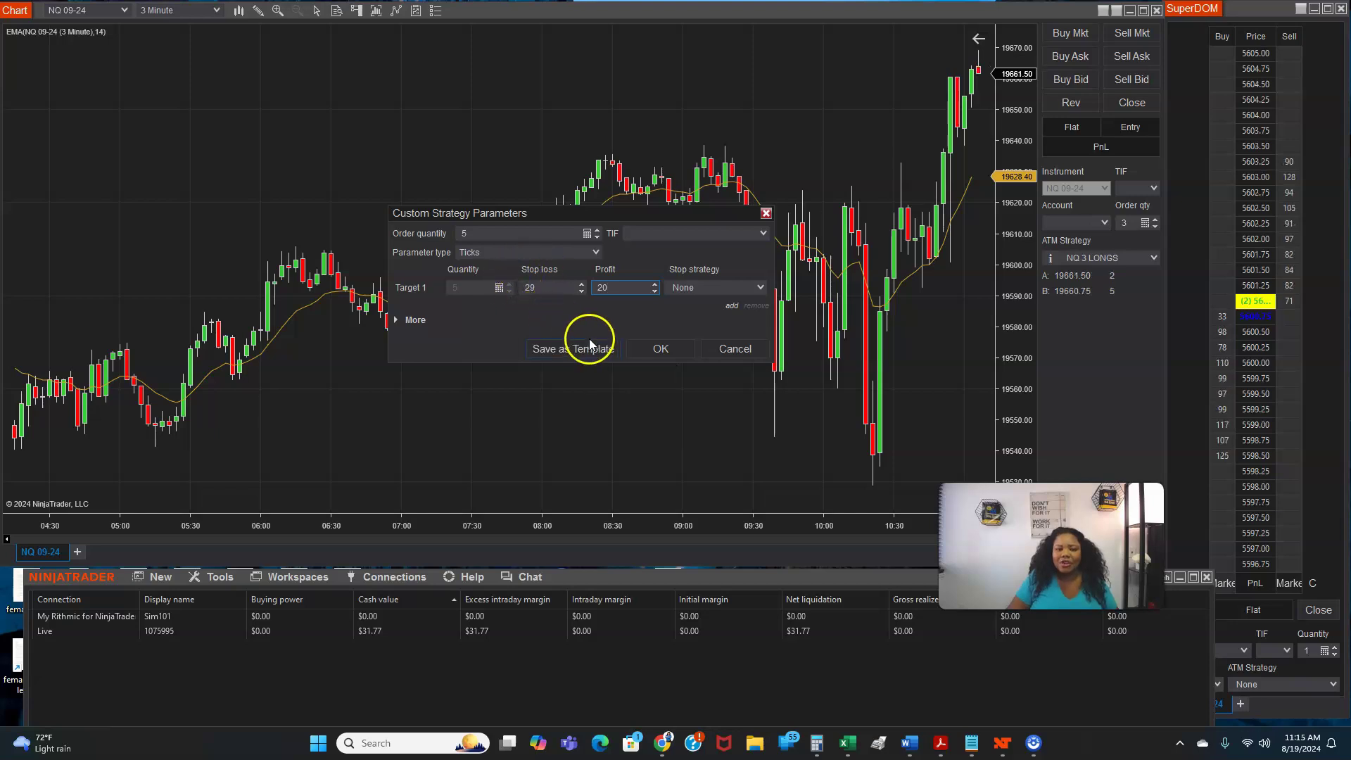
Step: Save the custom parameters as template 'ATM 1 video' and apply them
click(554, 349)
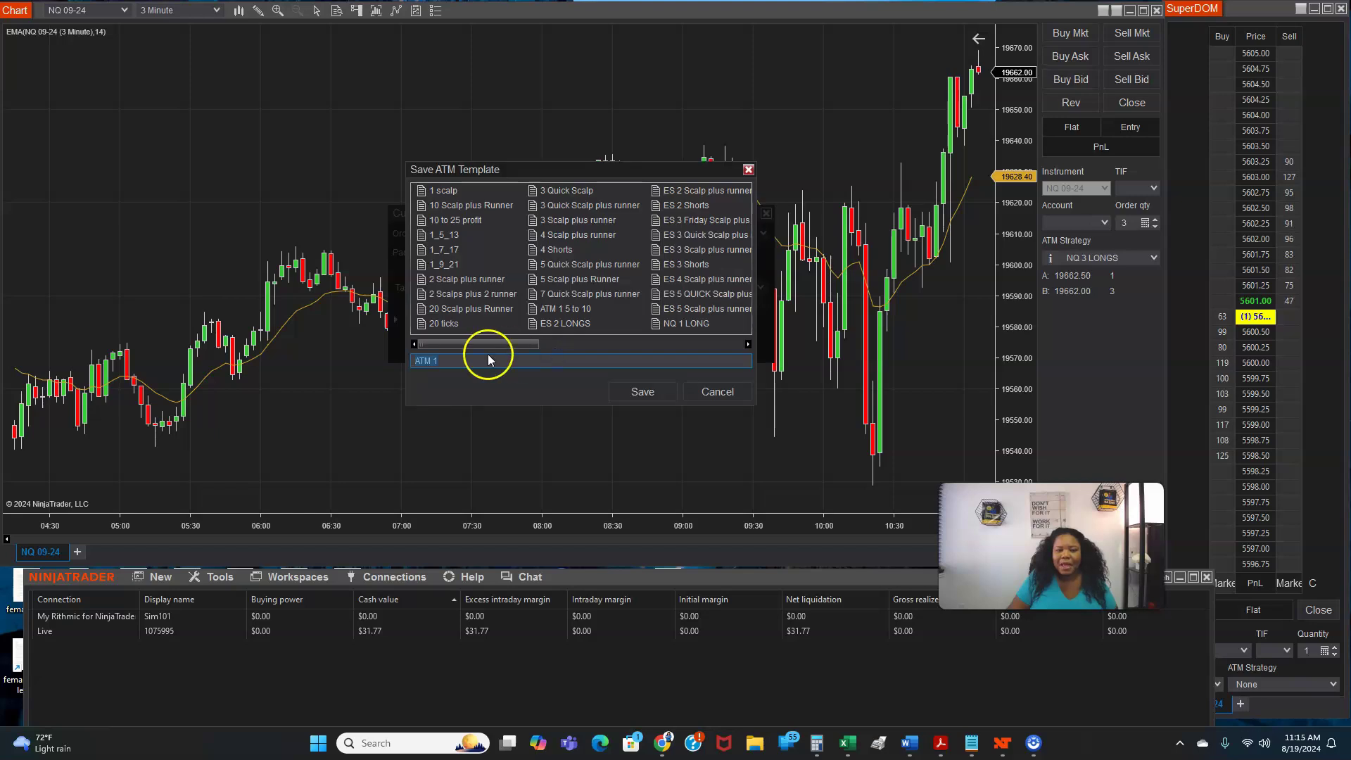
click(466, 359)
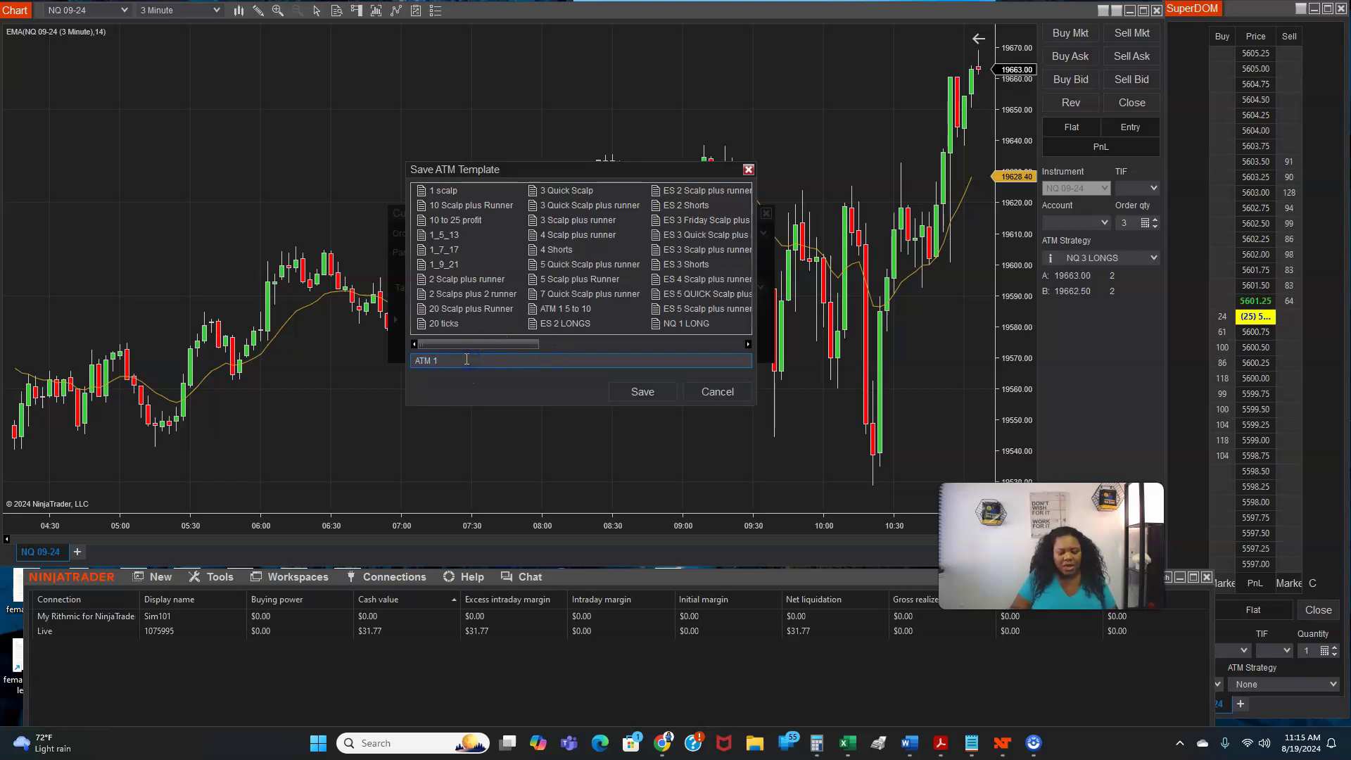
text(video)
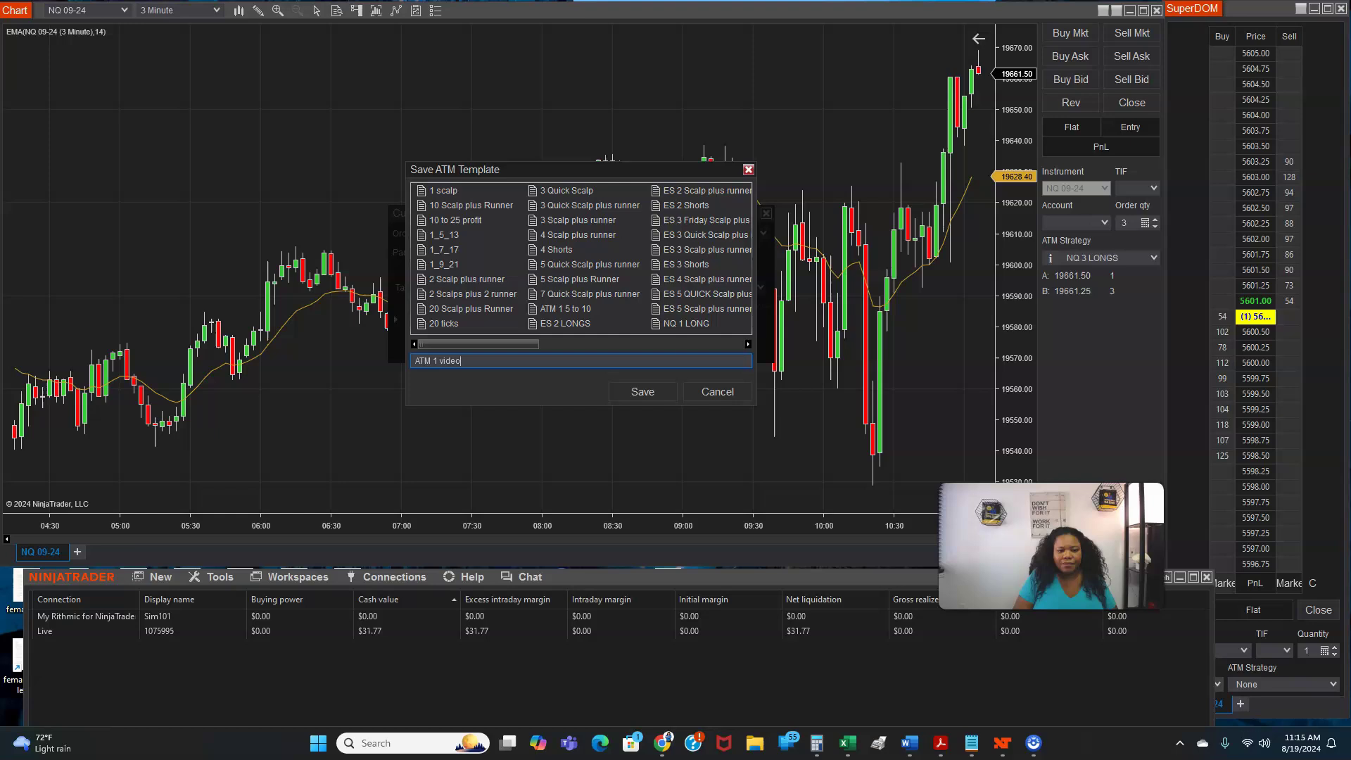
click(654, 392)
click(661, 349)
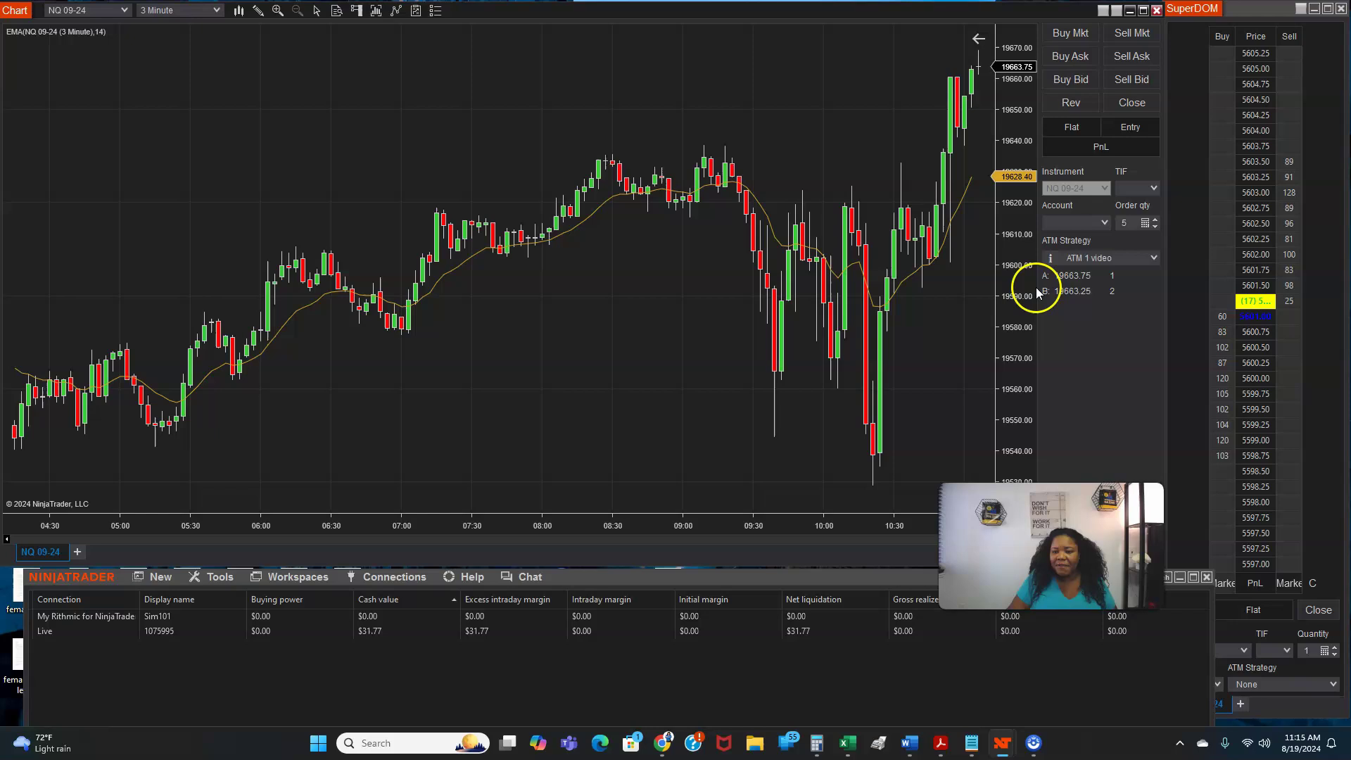
Step: Connect the Kinetick – End Of Day (Free) feed so Sim101 becomes the order account
click(1080, 222)
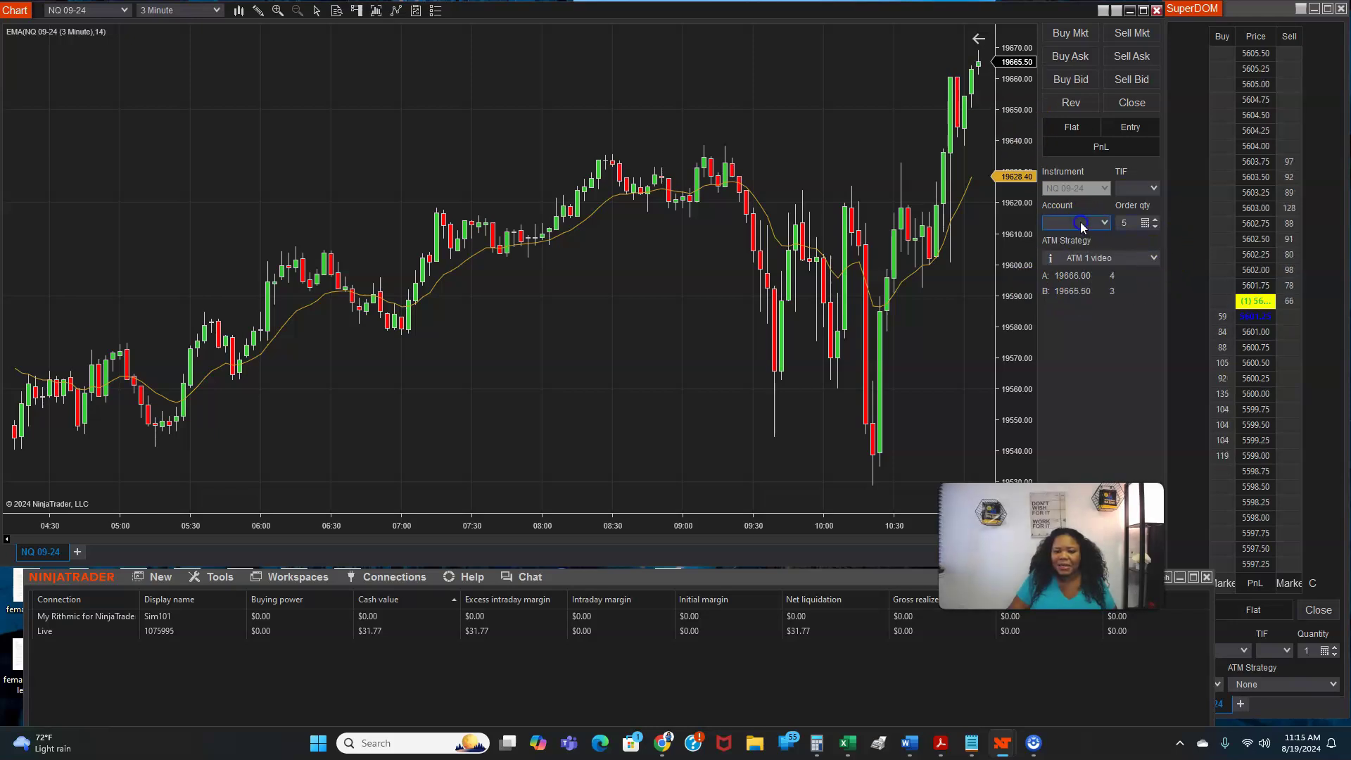
click(395, 580)
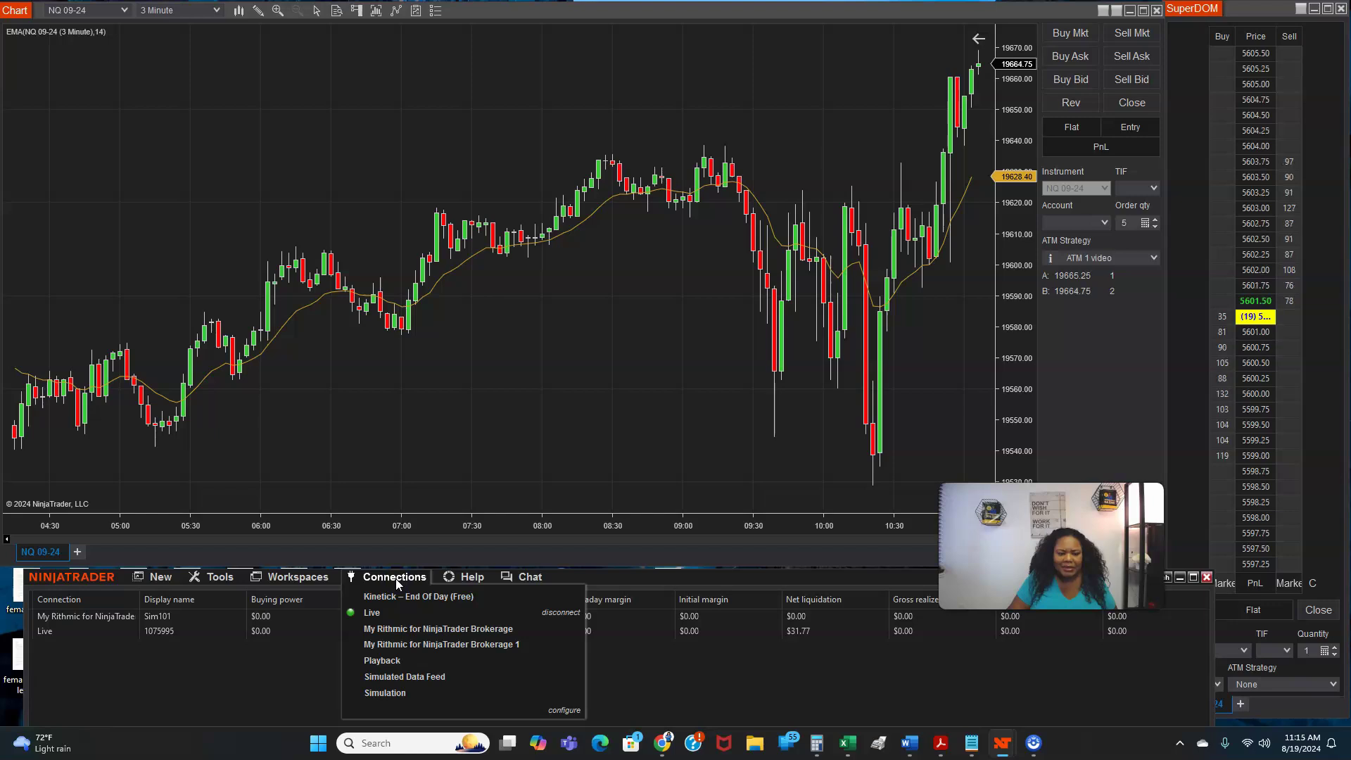
click(395, 578)
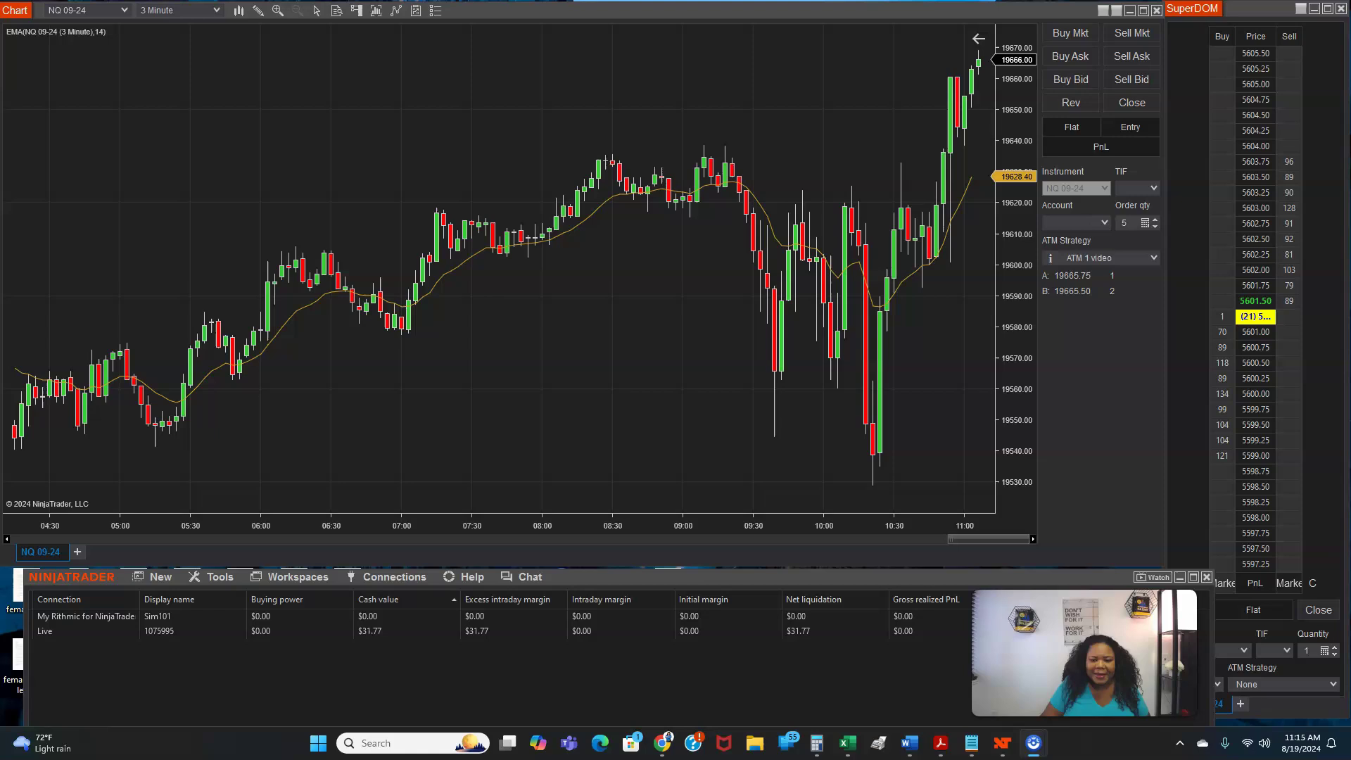
click(421, 578)
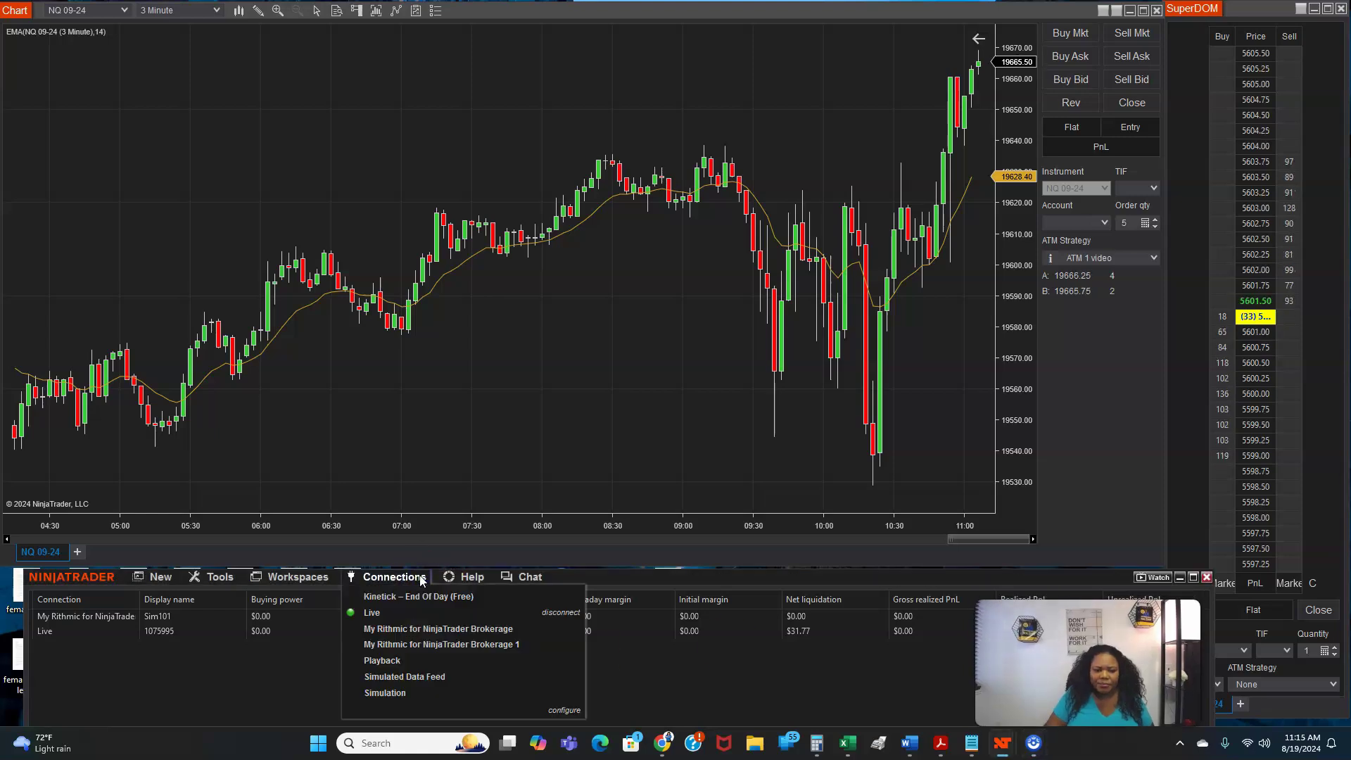
click(421, 578)
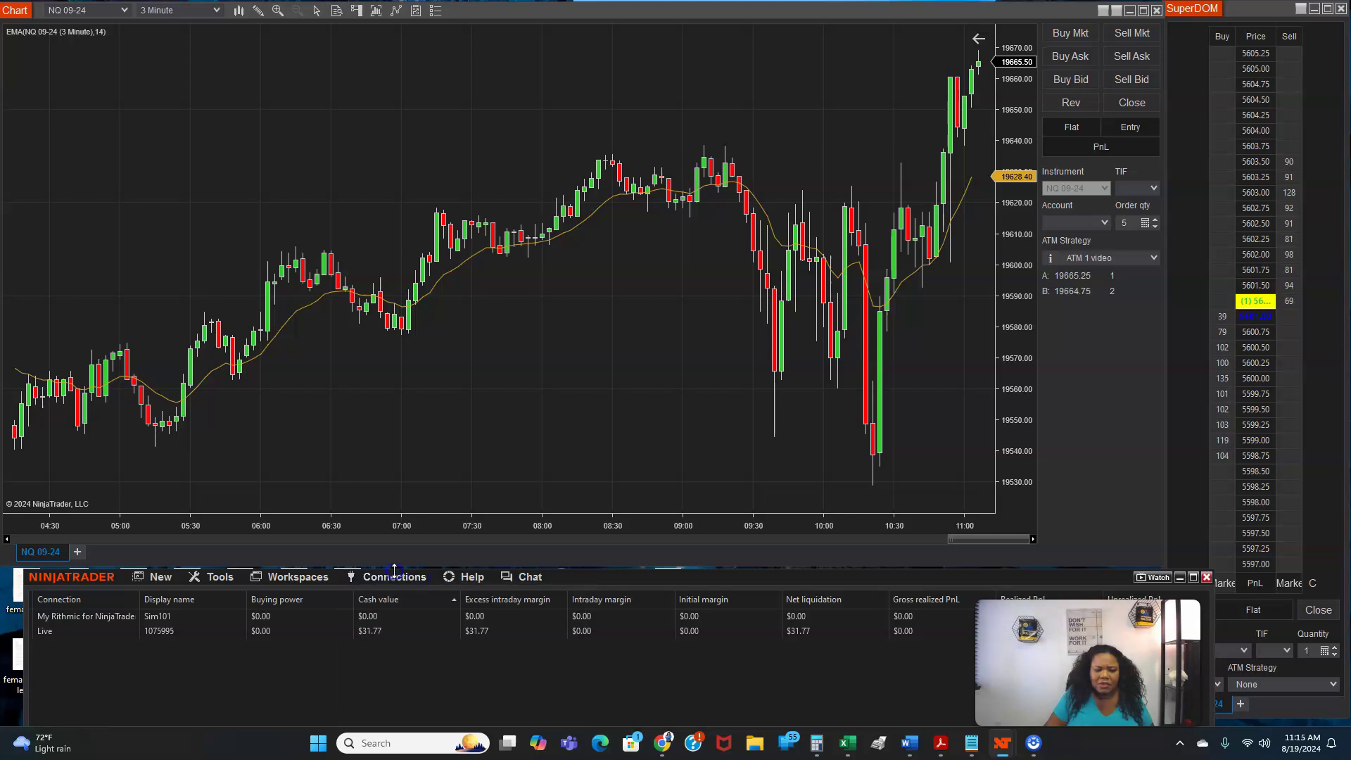
click(394, 581)
click(392, 599)
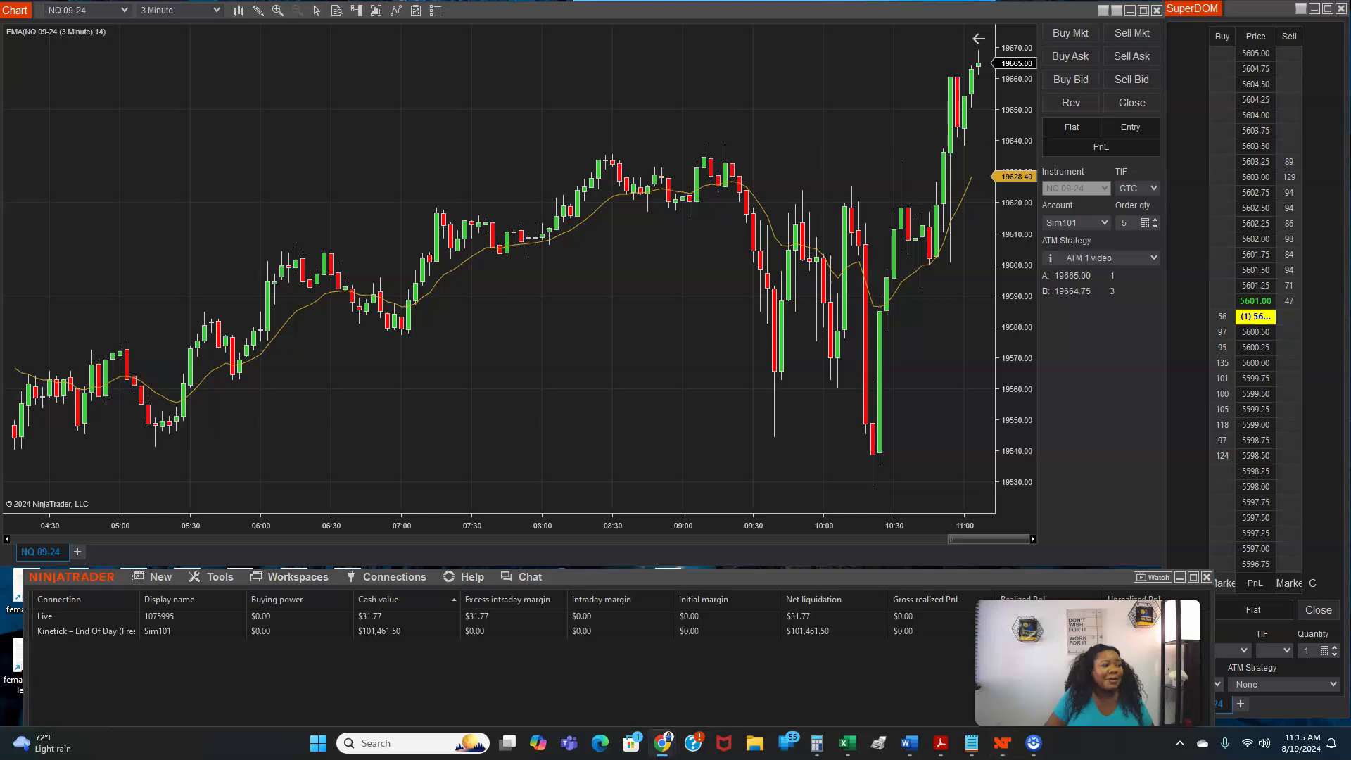
click(1236, 9)
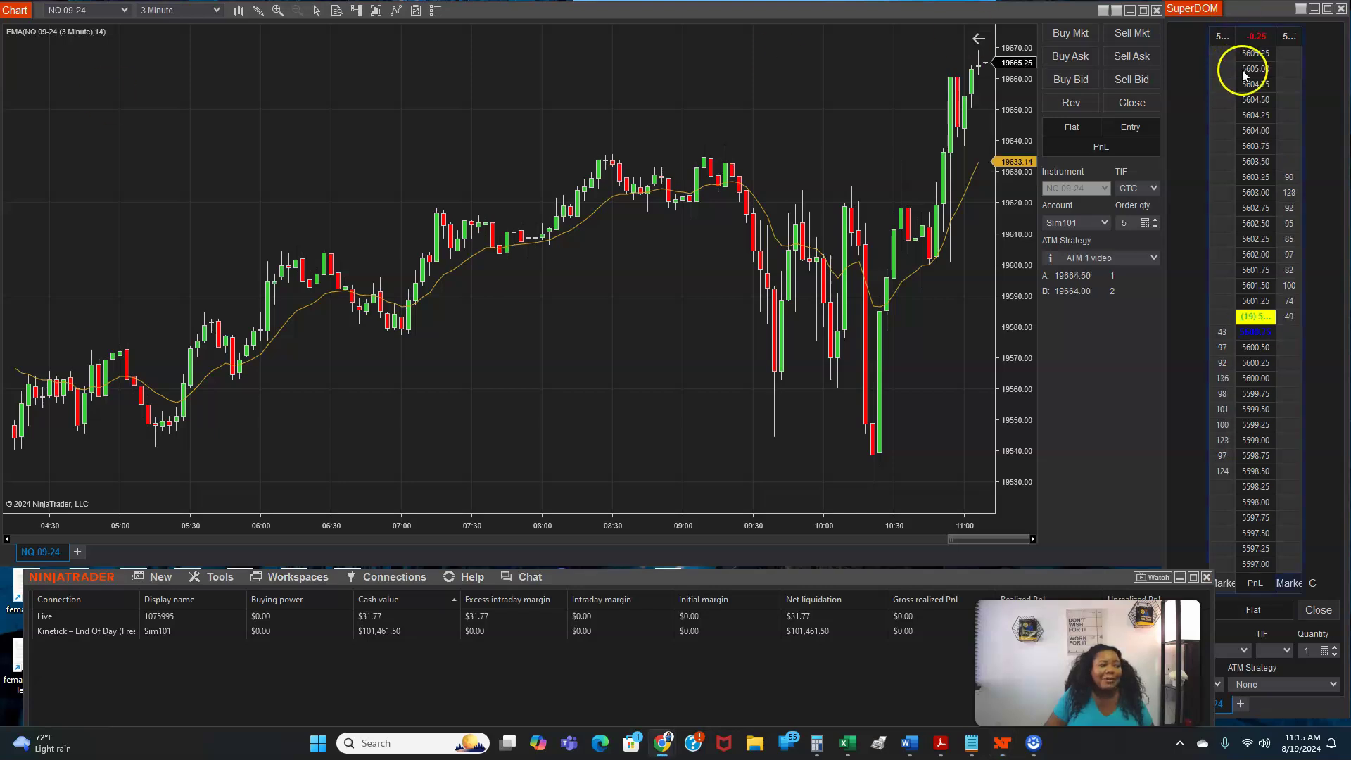
Step: Sell 5 NQ 09-24 at market, reverse the short to long, then close flat
click(1126, 32)
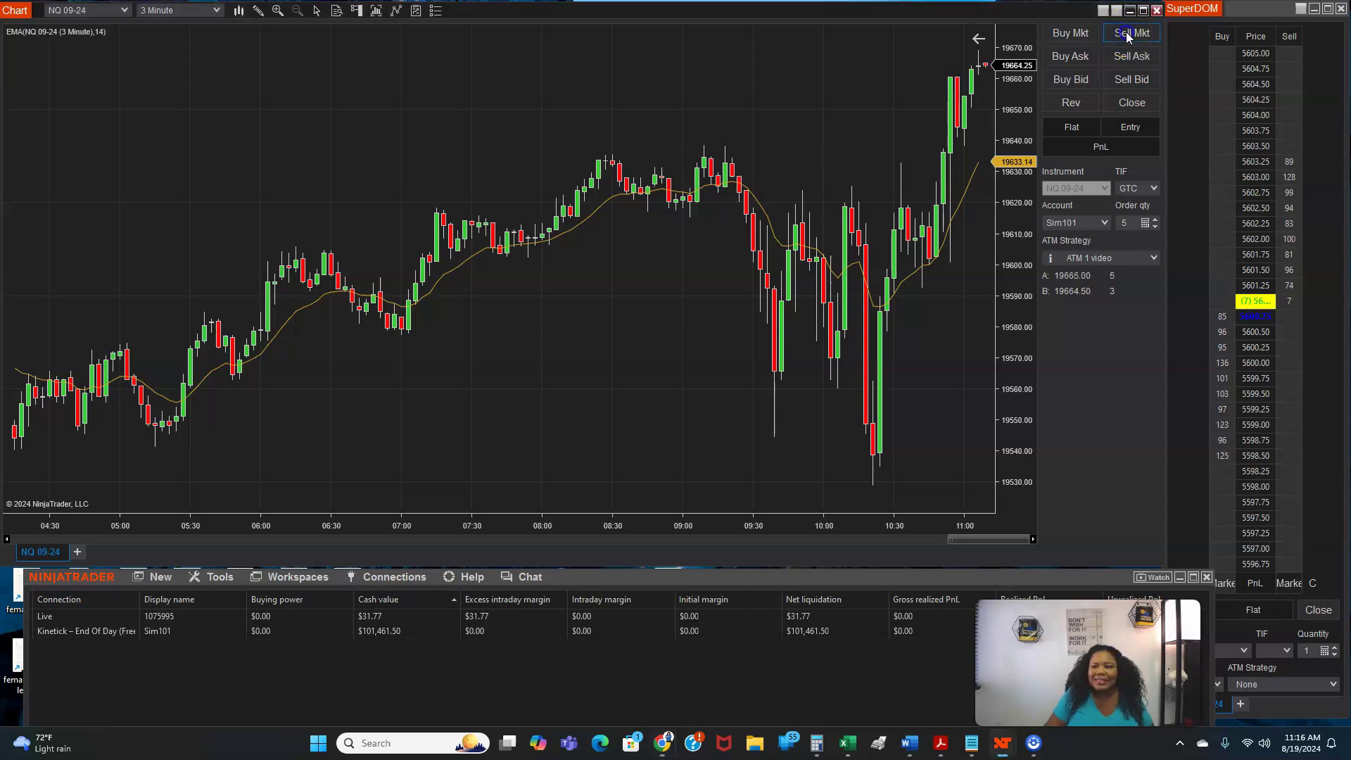
click(1095, 104)
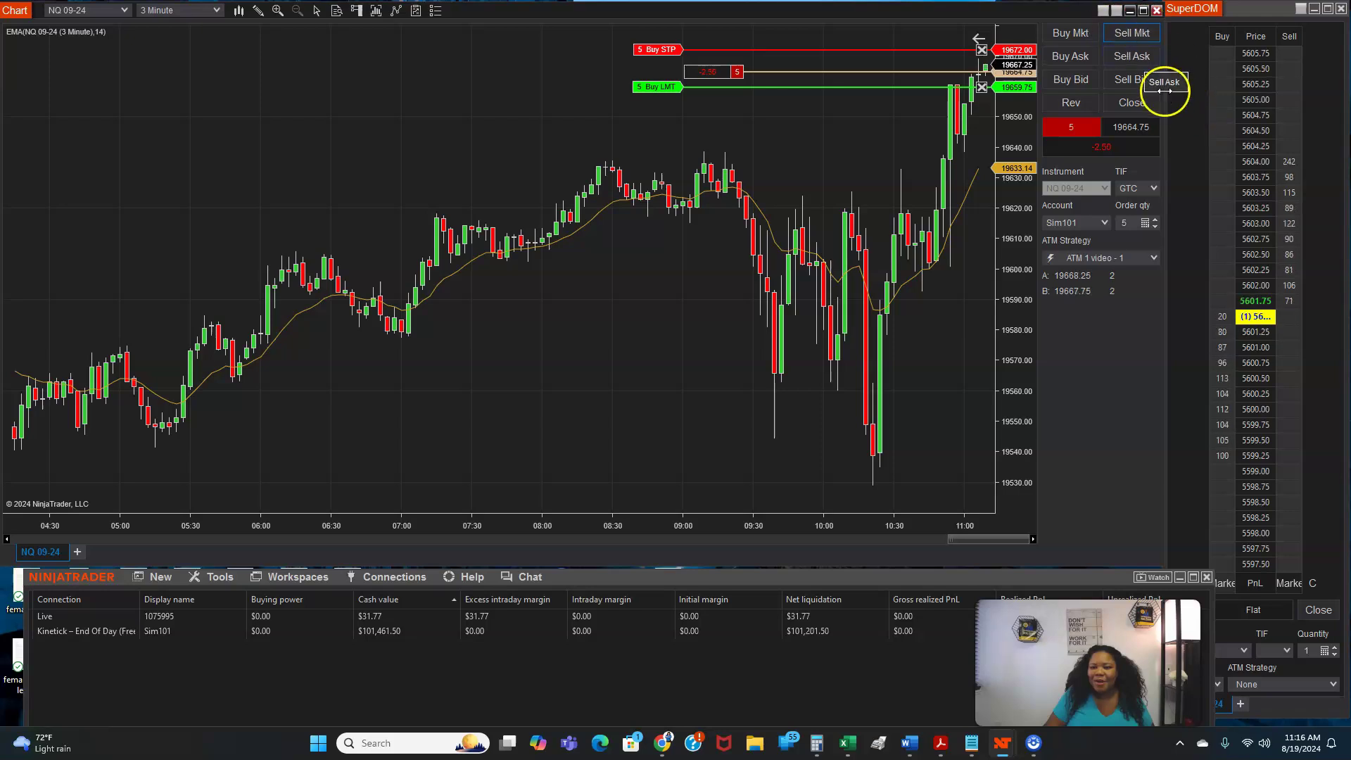
click(1078, 103)
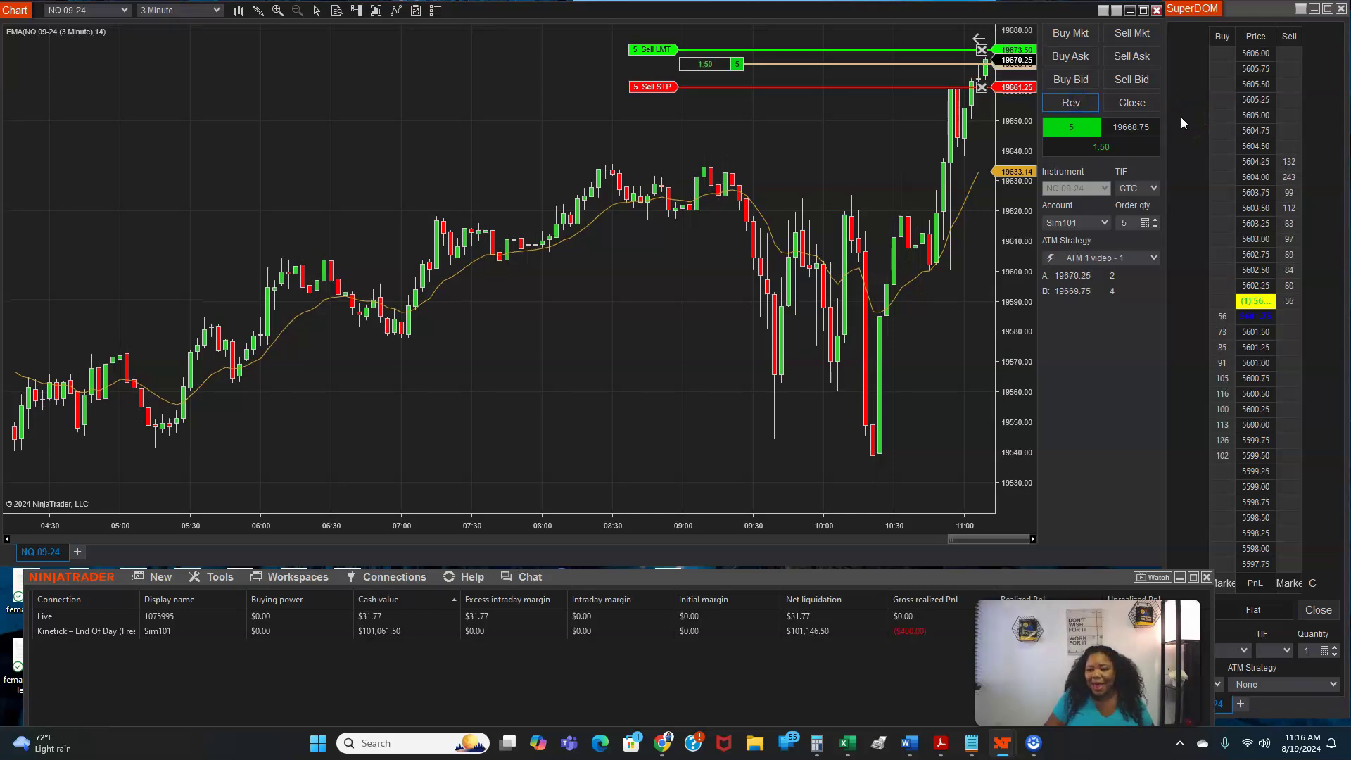
click(1125, 95)
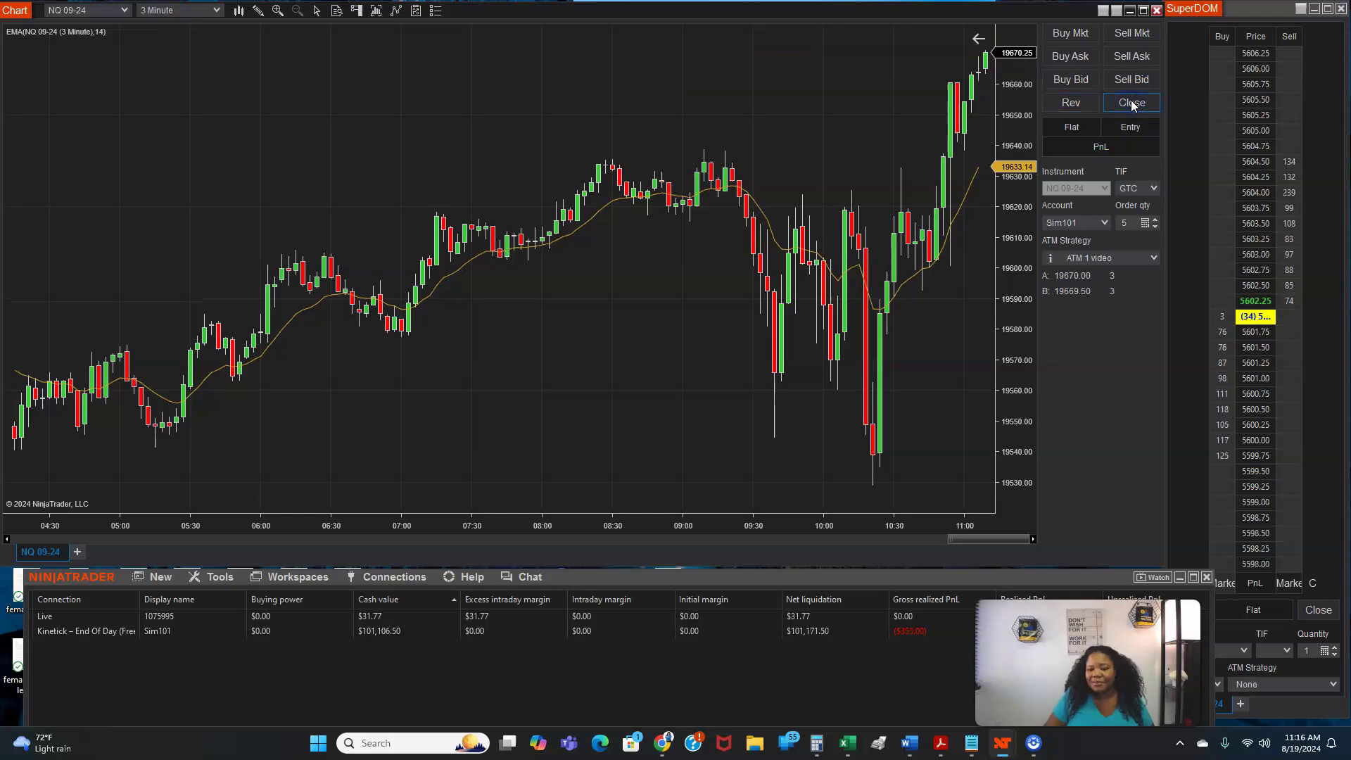
click(1205, 343)
click(868, 635)
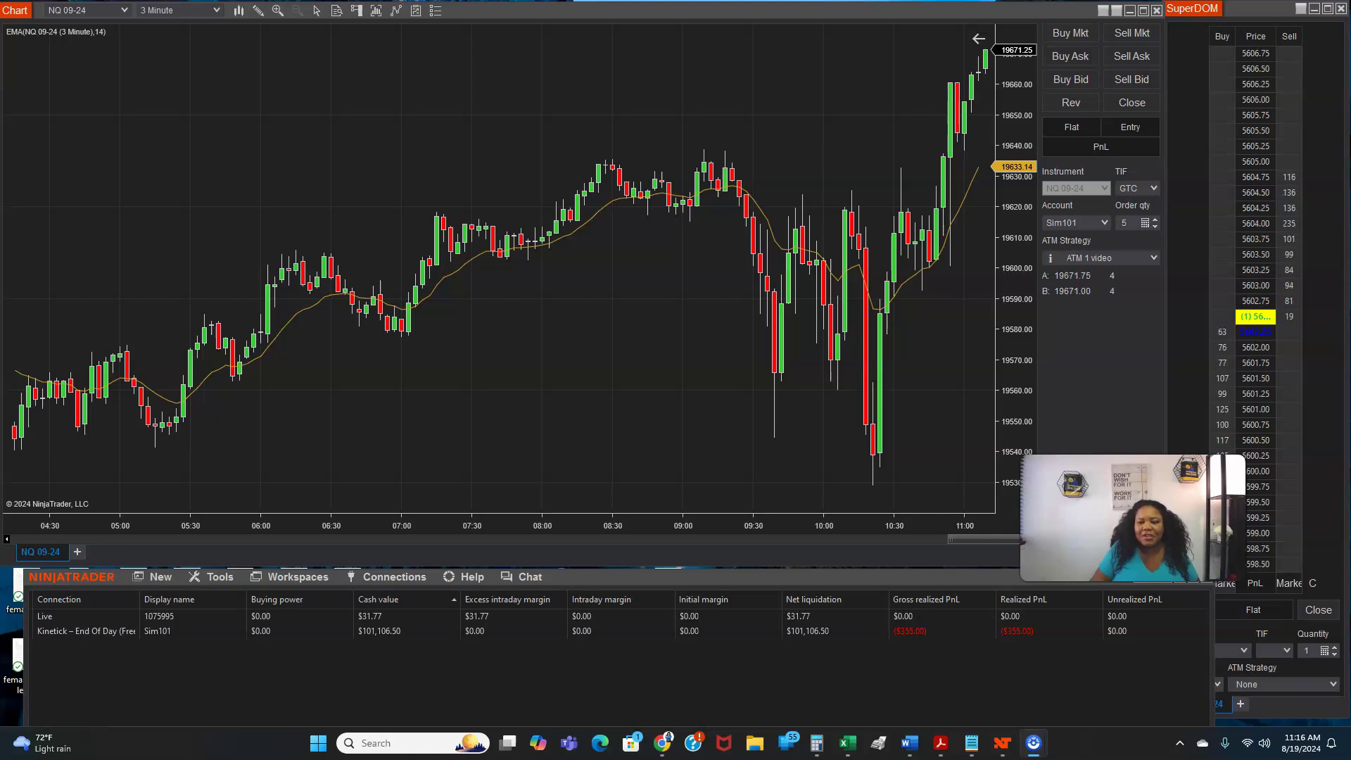
Step: Select NQ 1 Scalp and view its parameters: 1 contract, 8-tick stop, 4-tick profit
click(1153, 259)
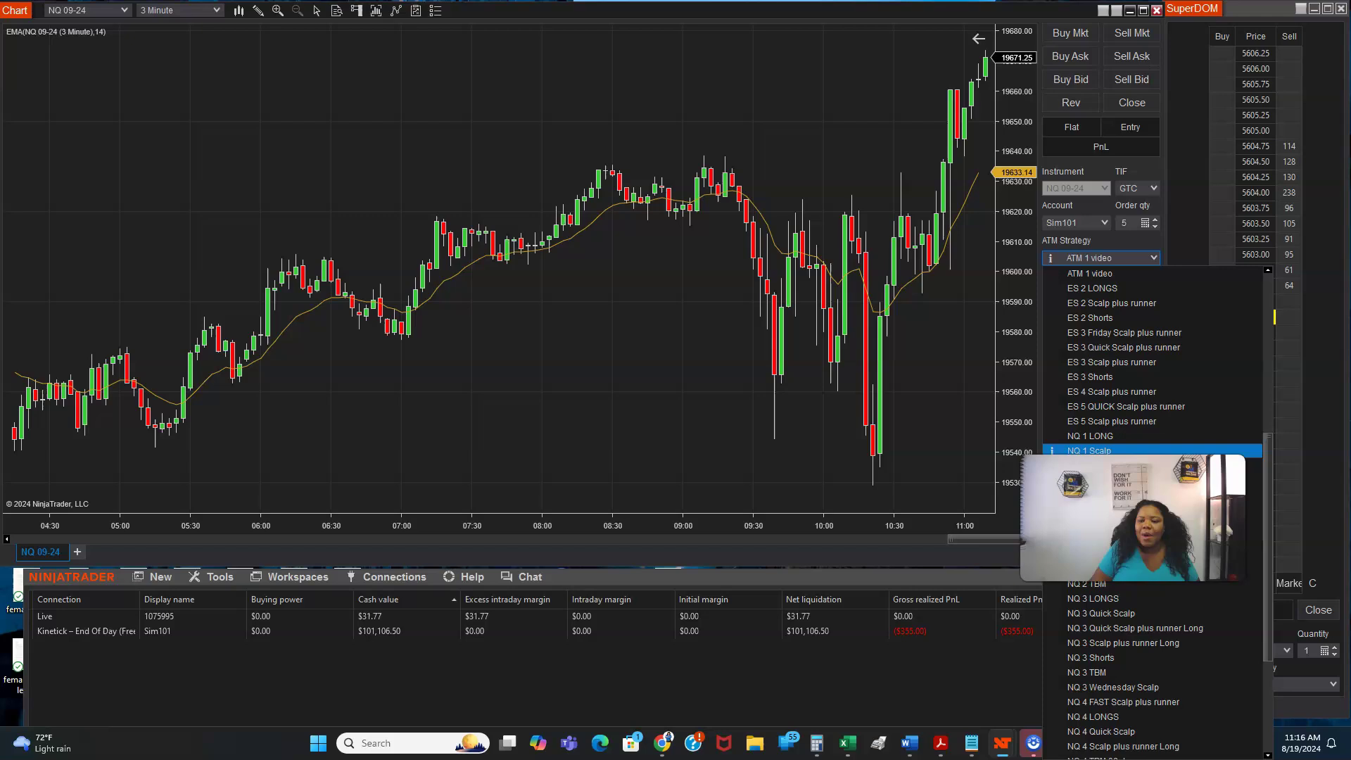
key(Escape)
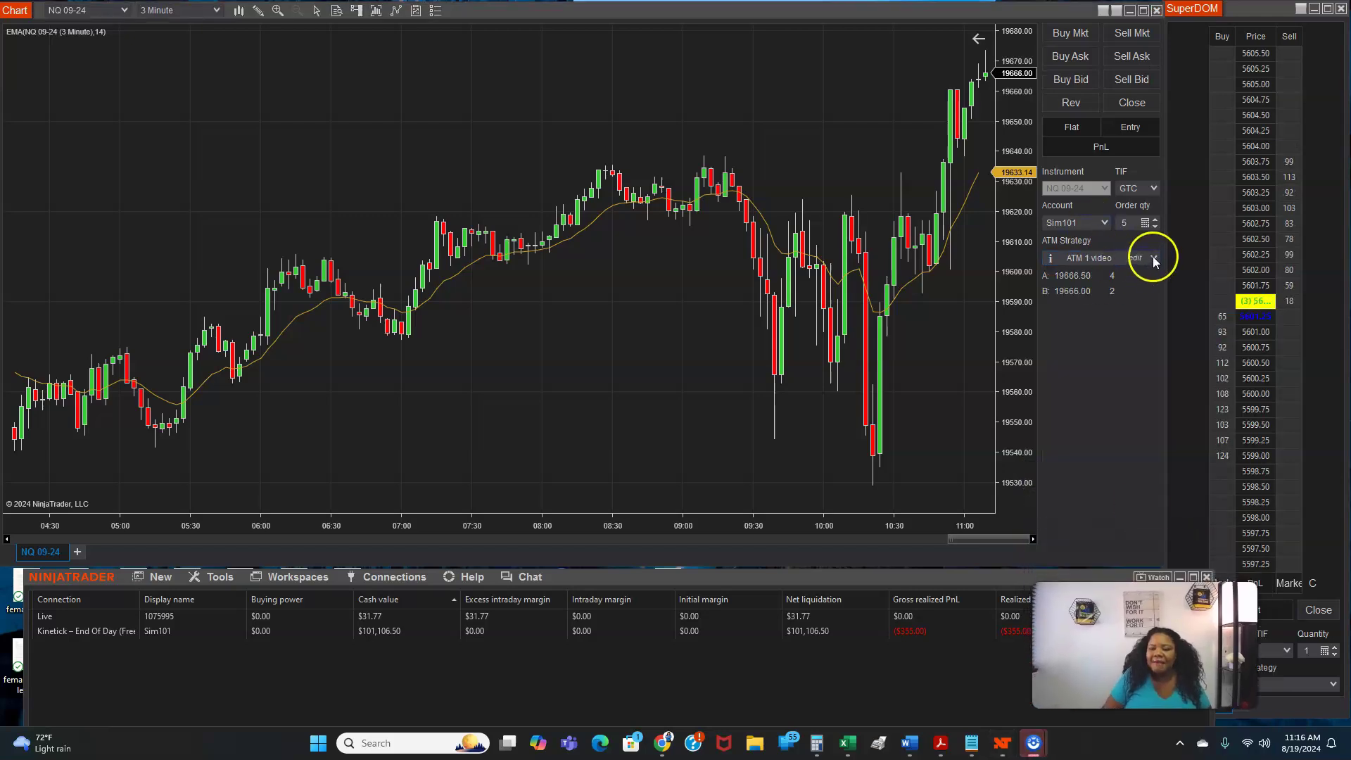
click(1153, 258)
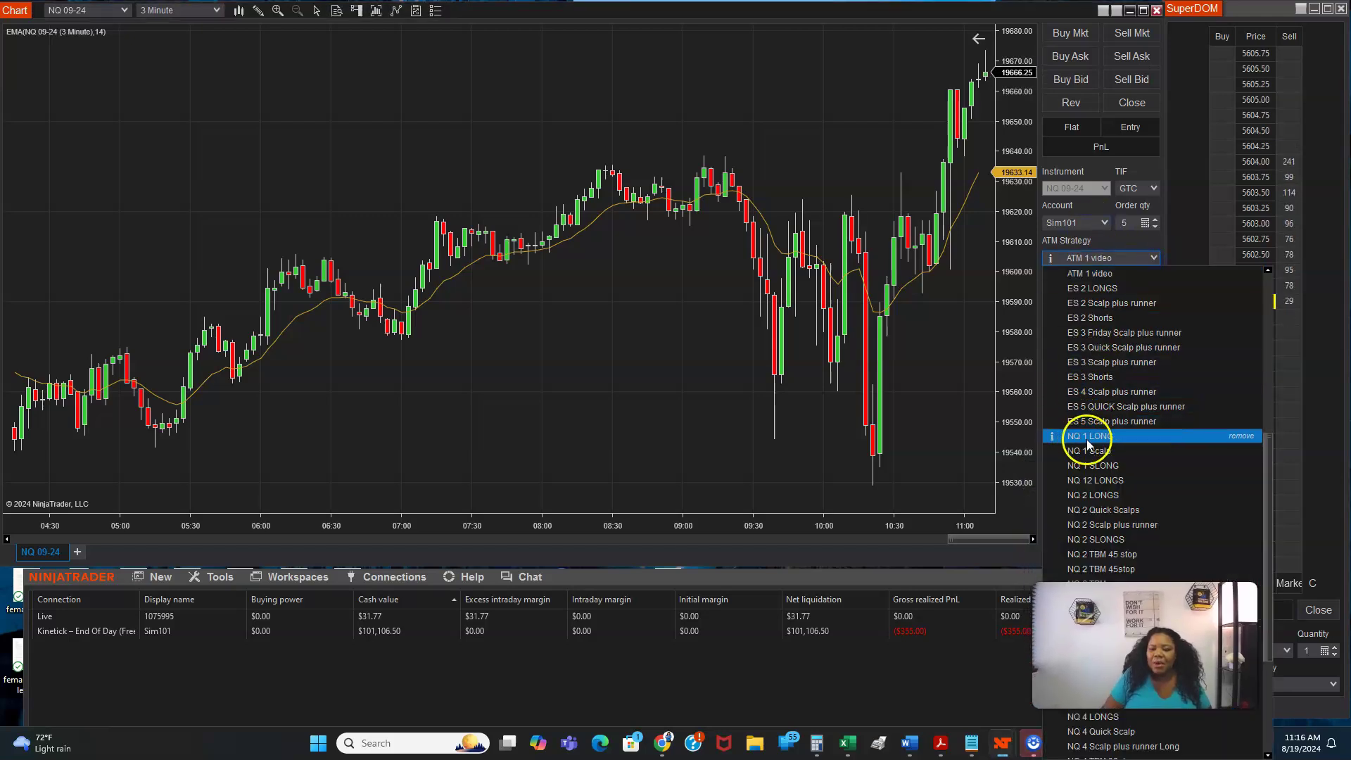
click(1095, 442)
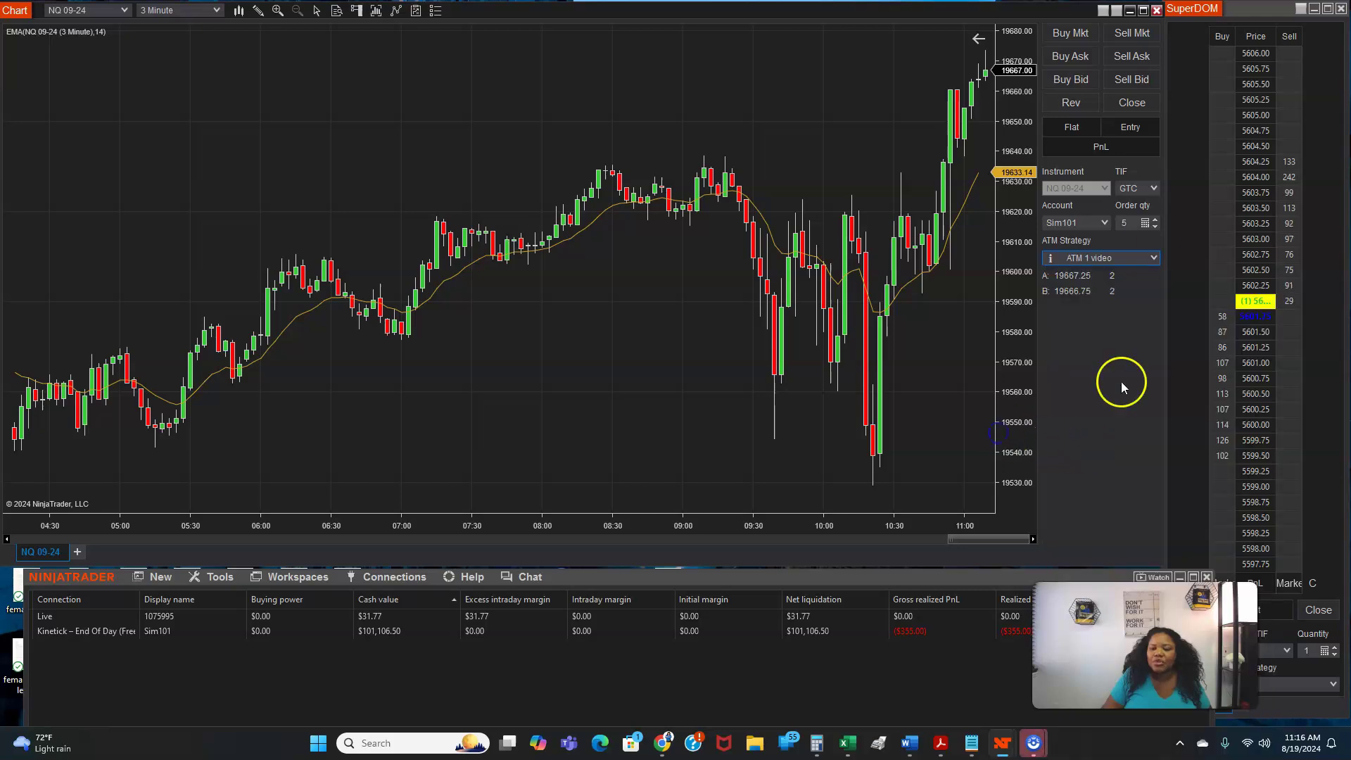
click(1154, 257)
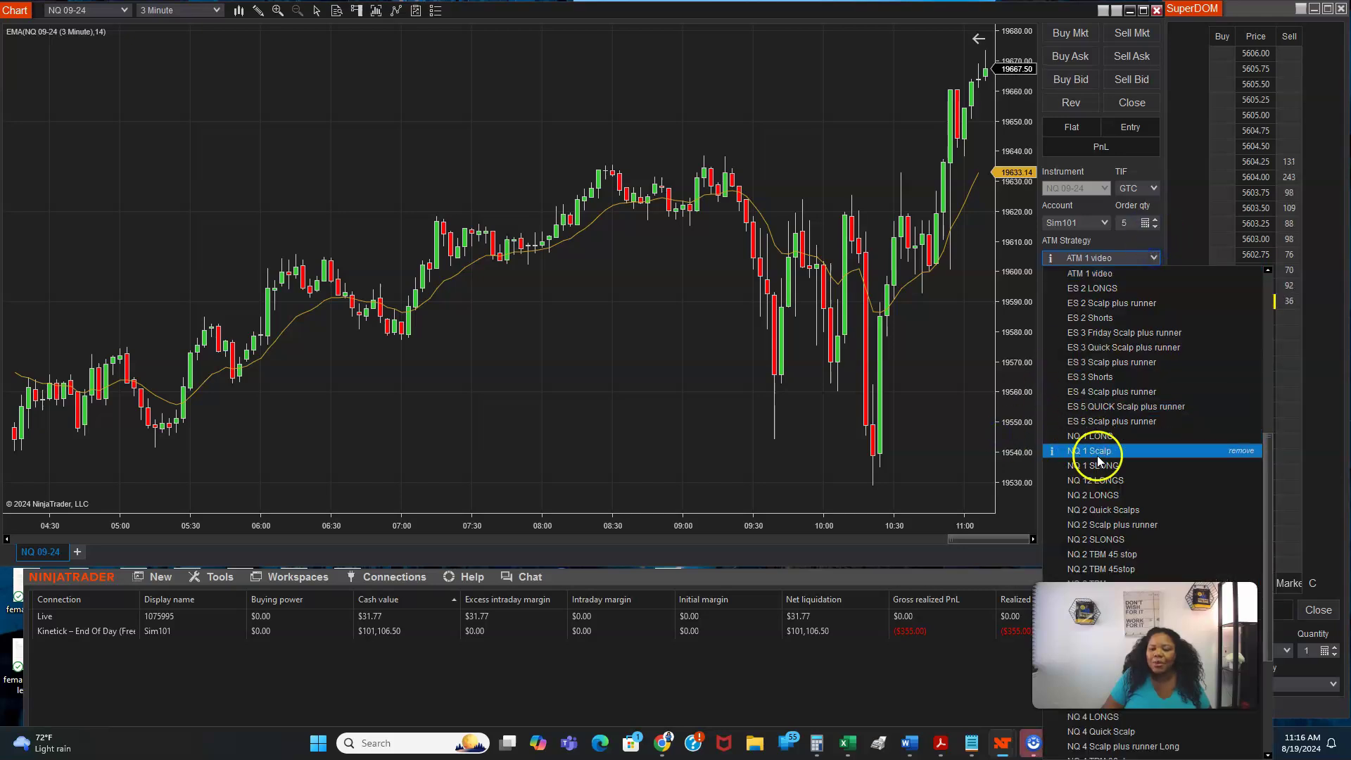
click(1100, 452)
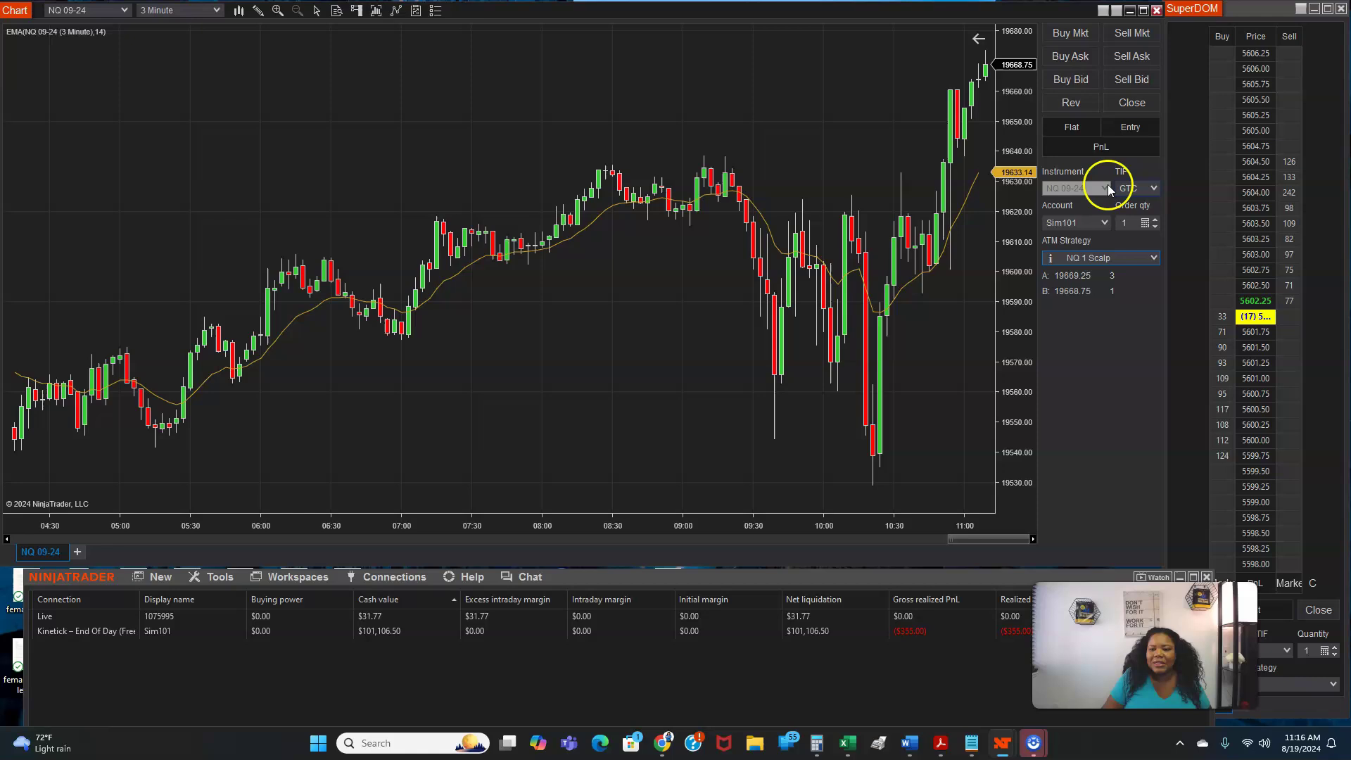
click(1136, 259)
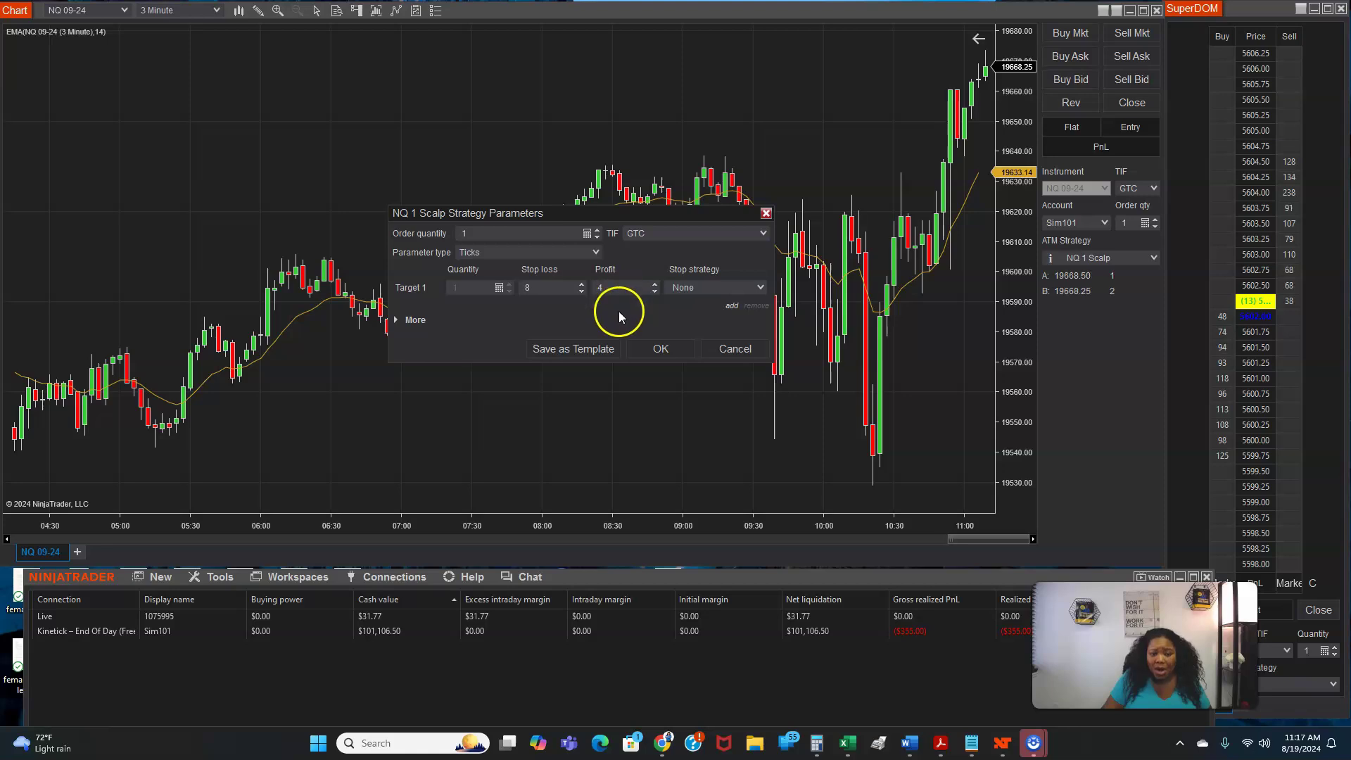
Step: Cancel the NQ 1 Scalp dialog, sell 1 NQ contract at market, then close flat
click(729, 350)
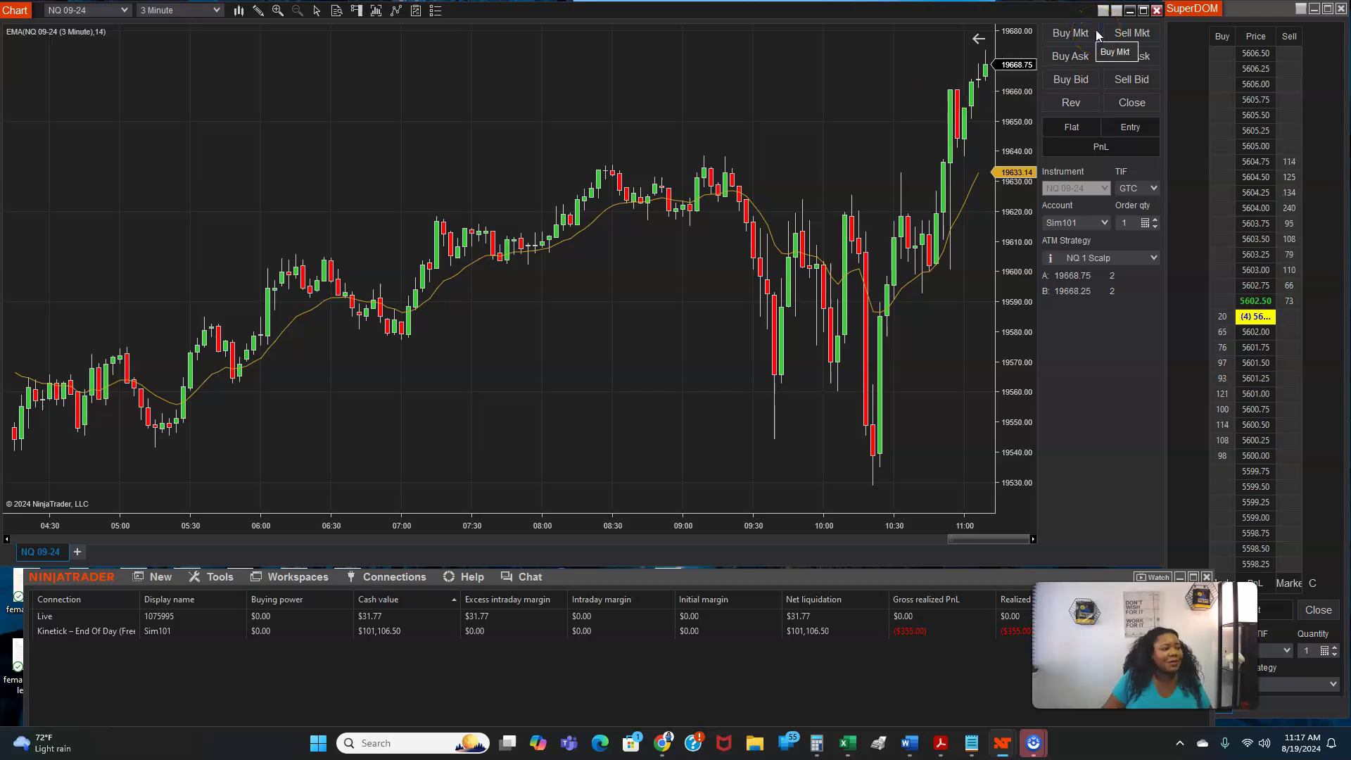
click(1121, 37)
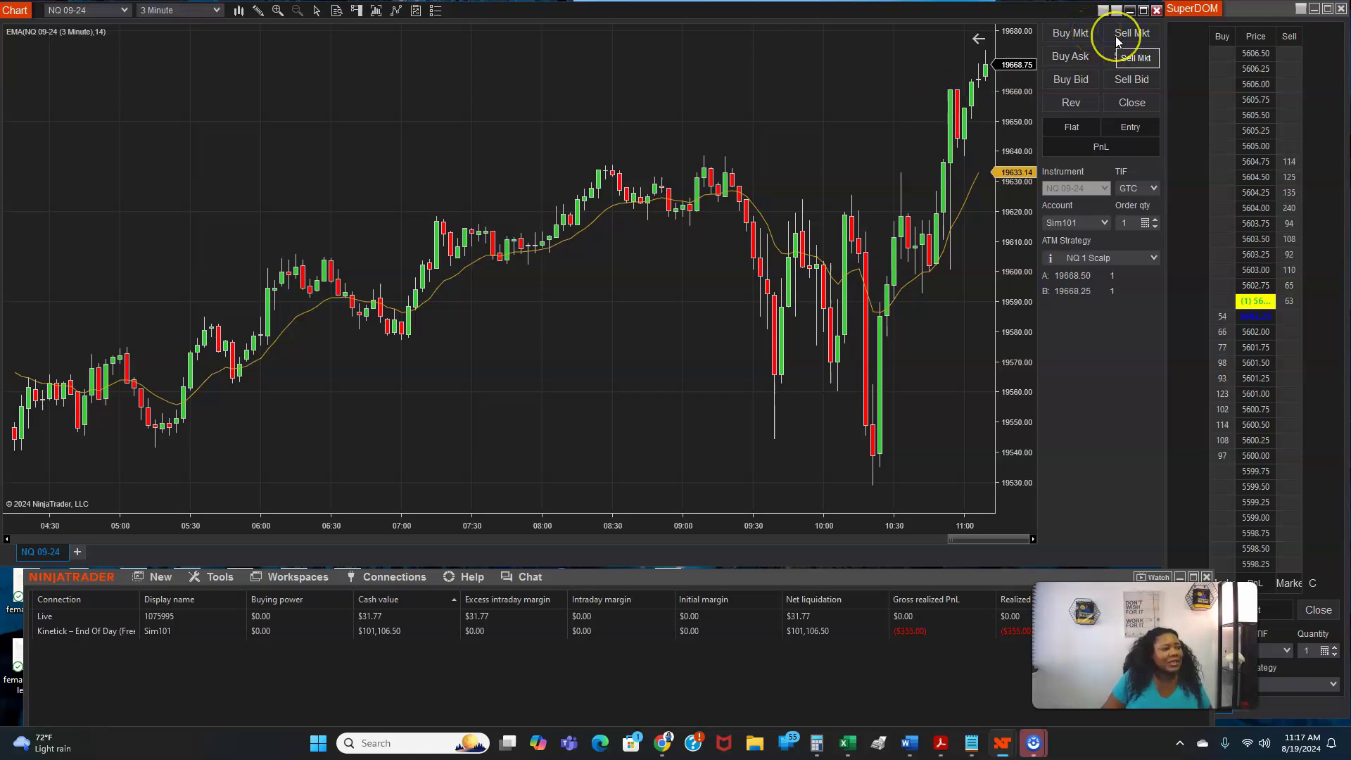
click(1067, 38)
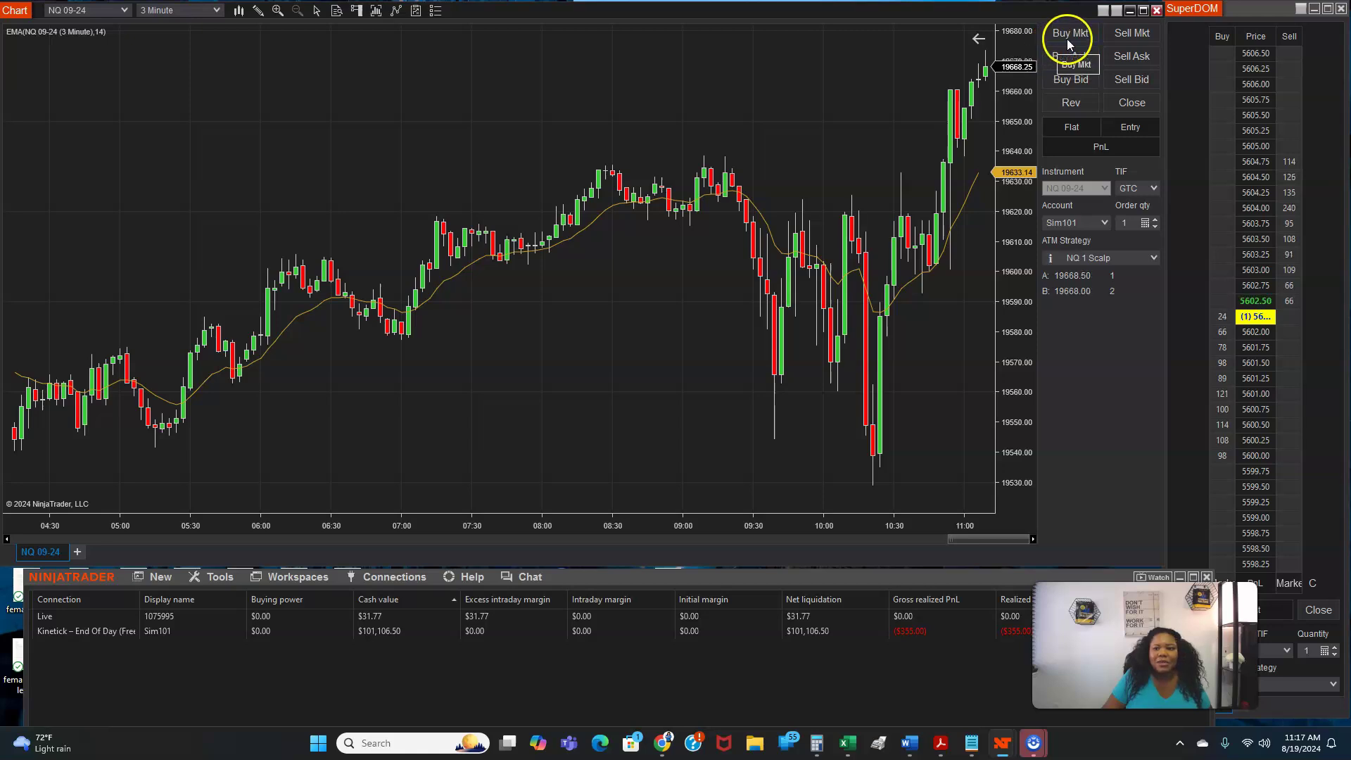
click(1120, 33)
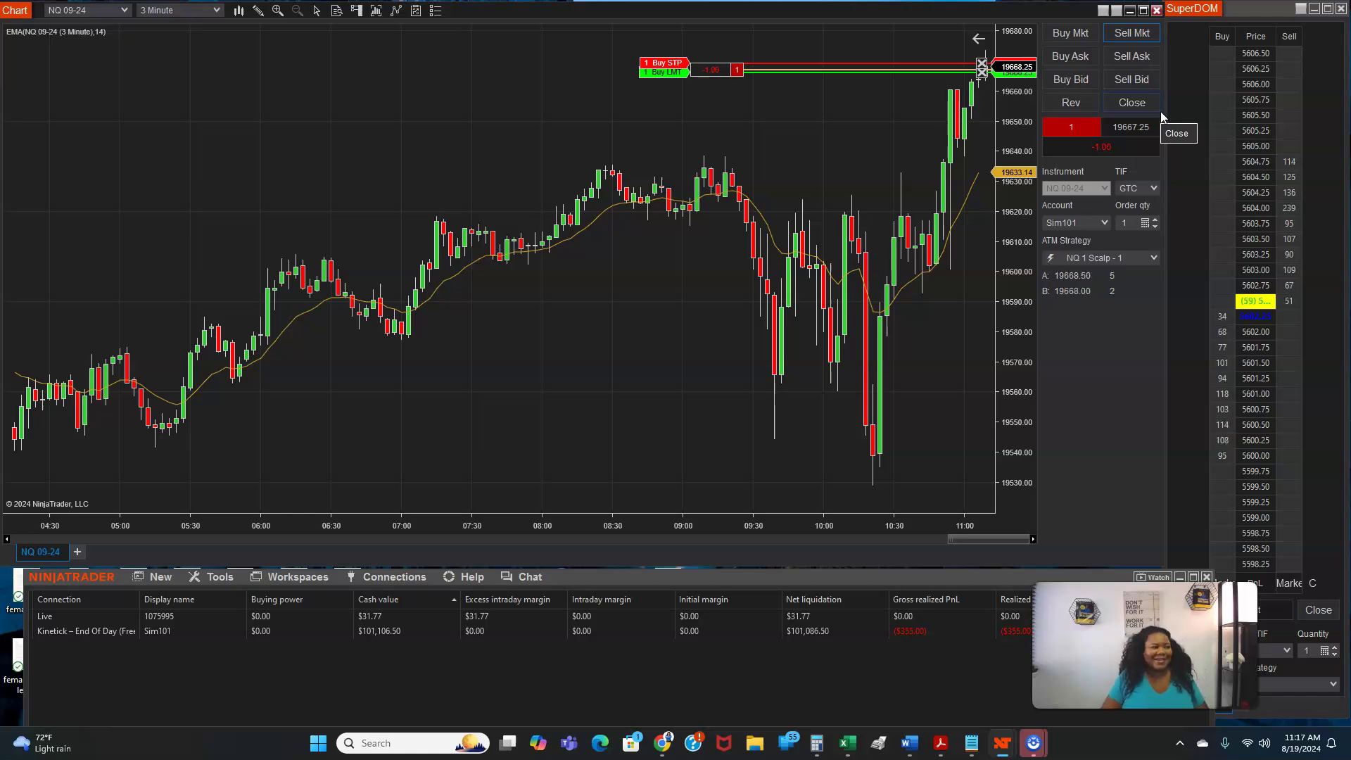
click(1141, 104)
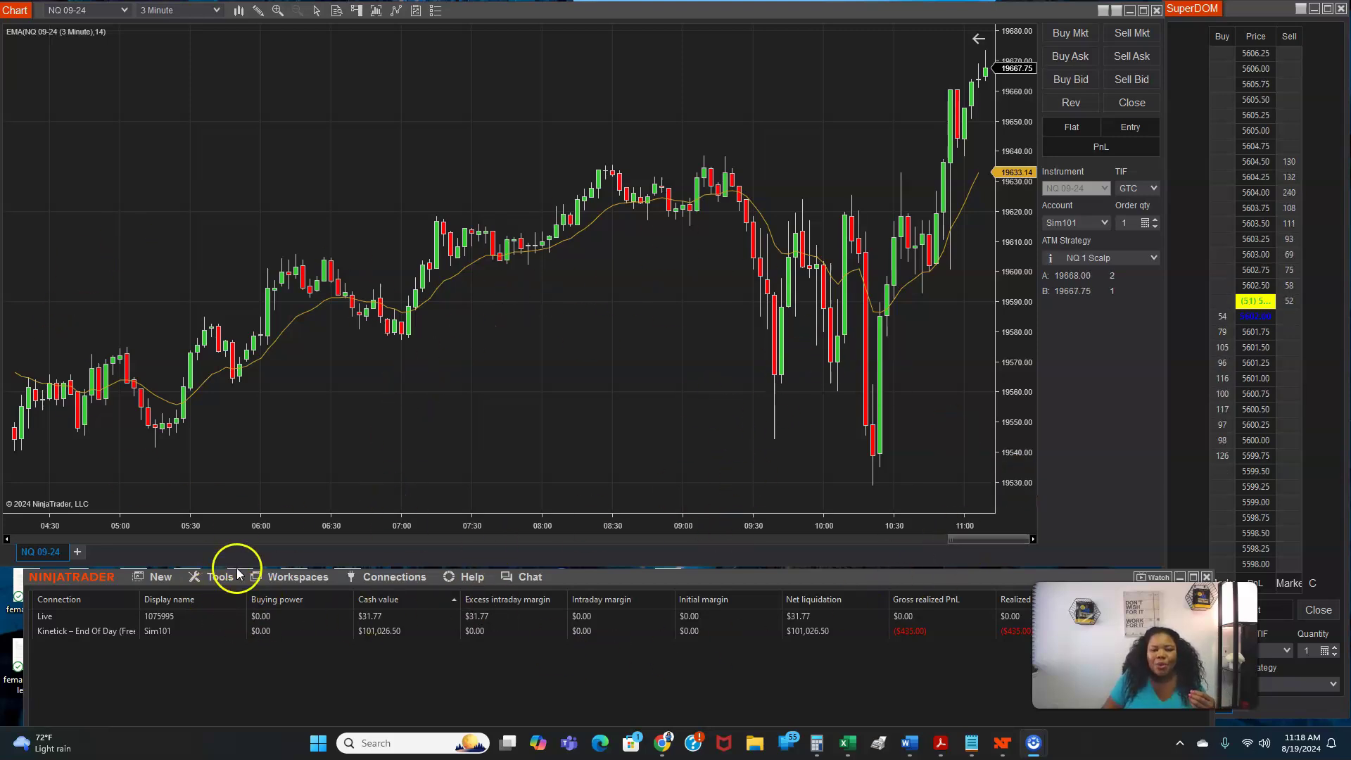
click(394, 579)
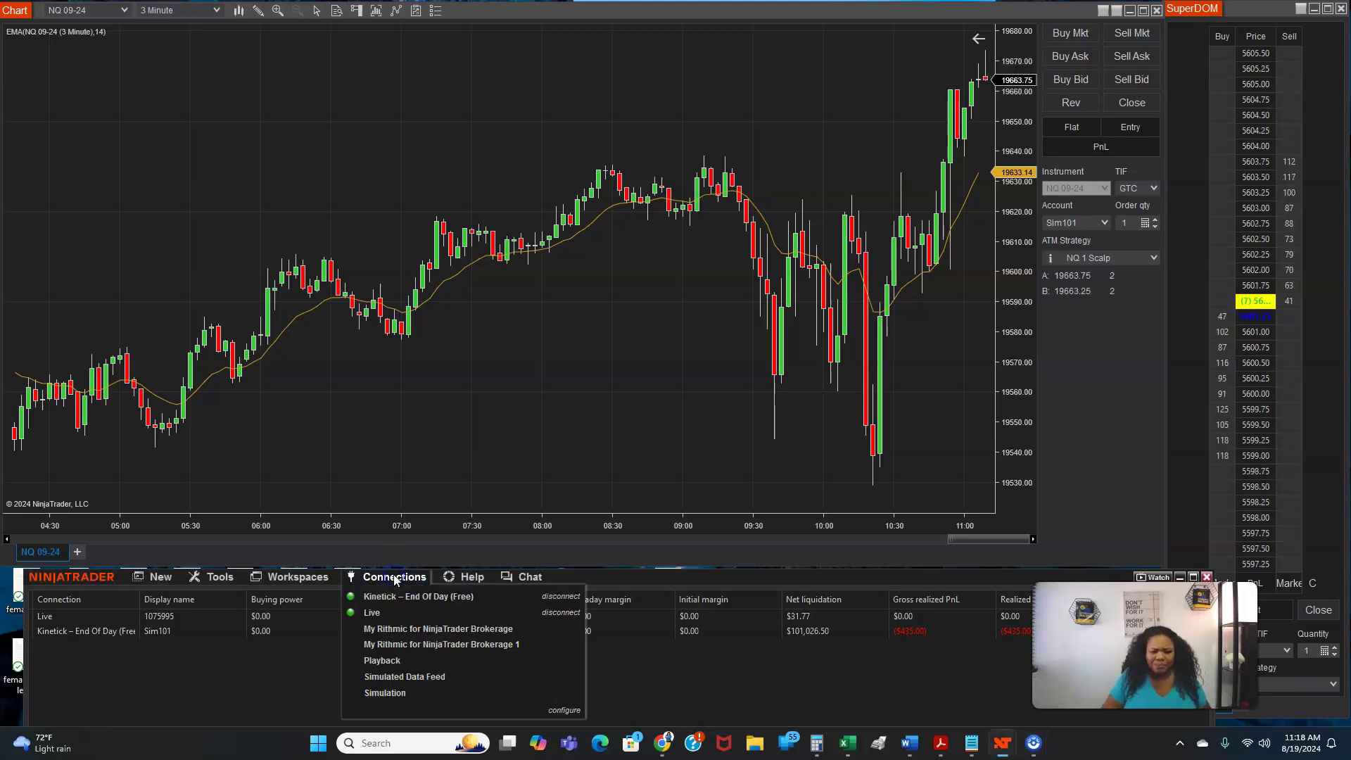
click(394, 578)
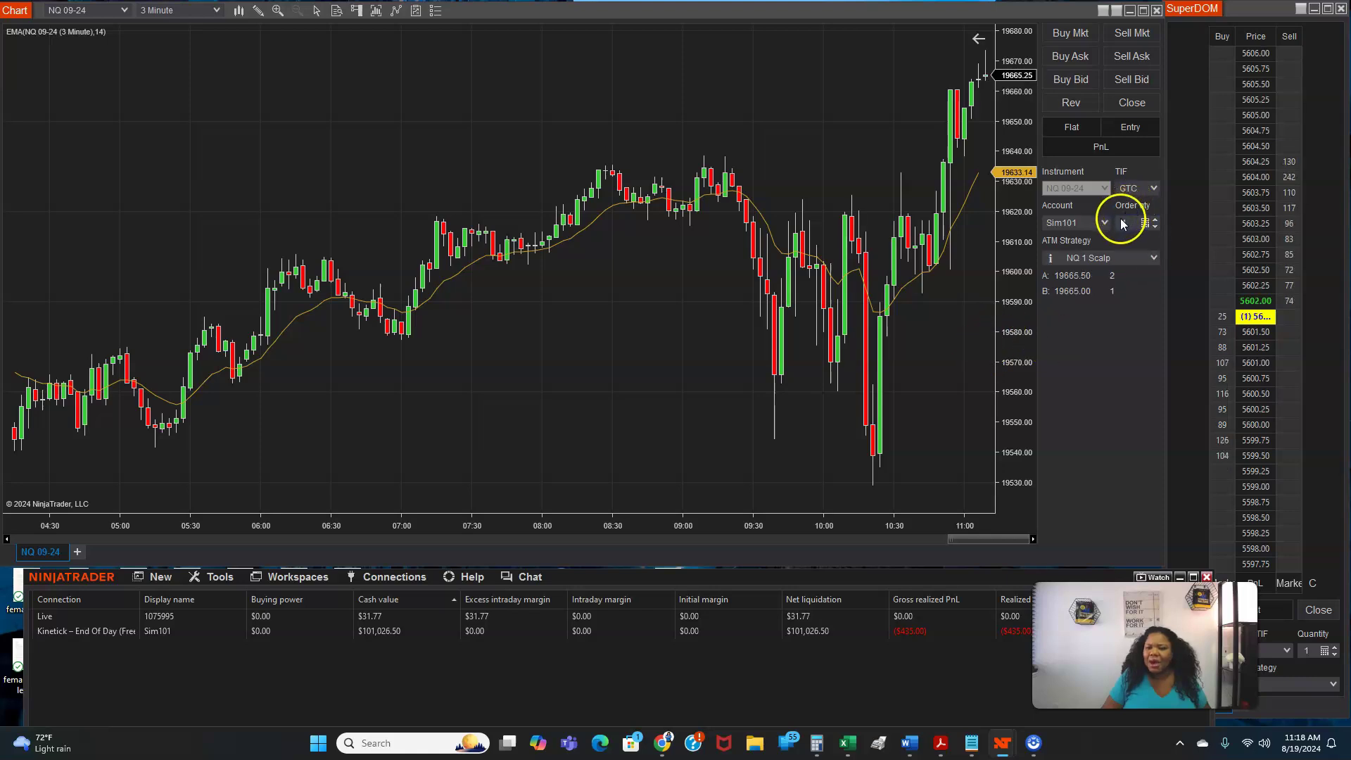
click(1153, 259)
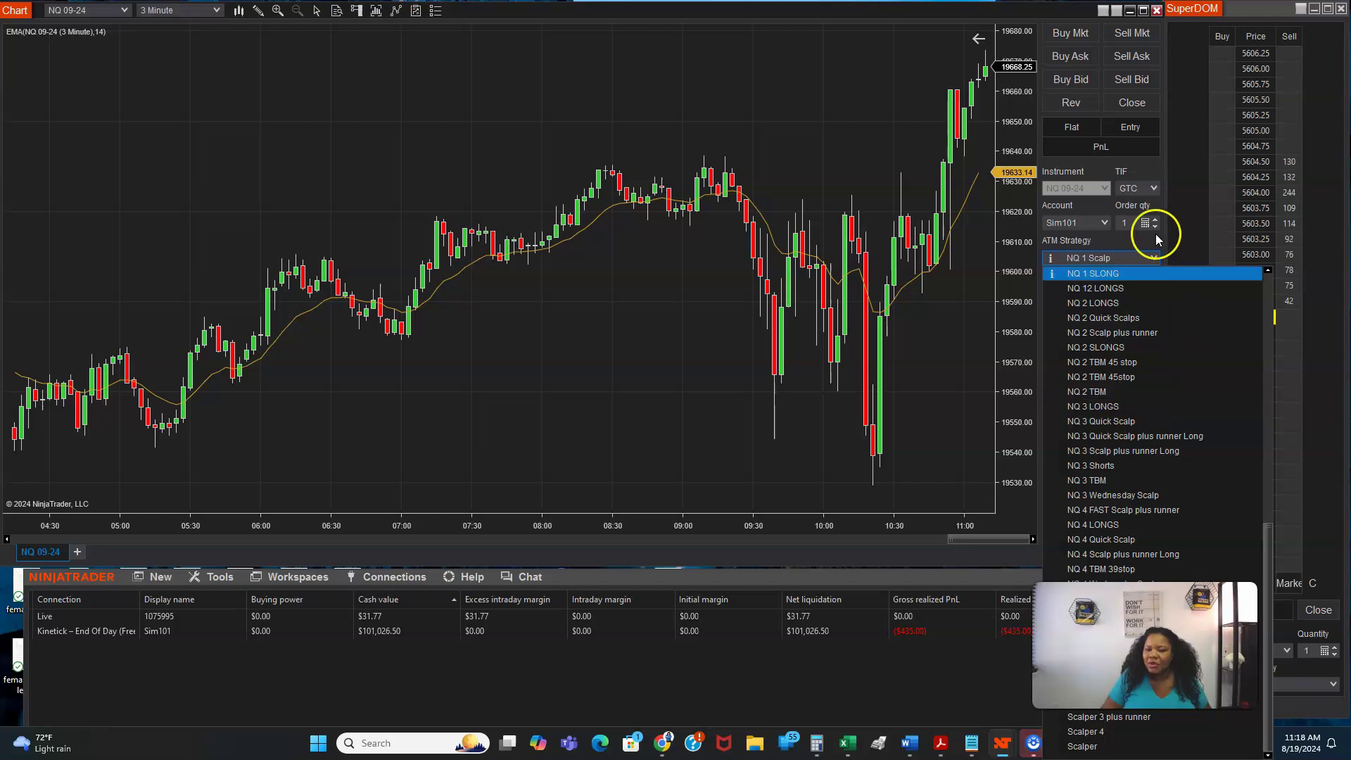
scroll(1231, 268, down, 1)
key(Escape)
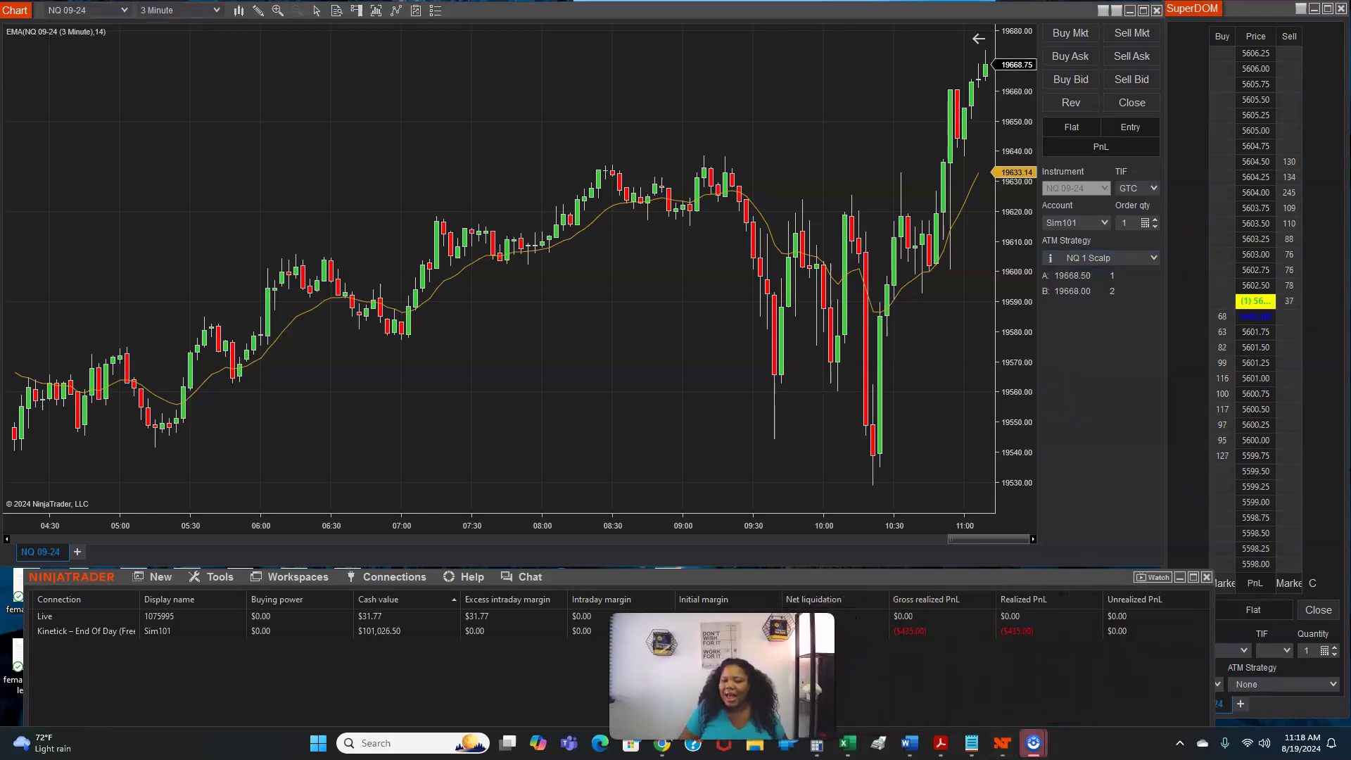
click(1154, 259)
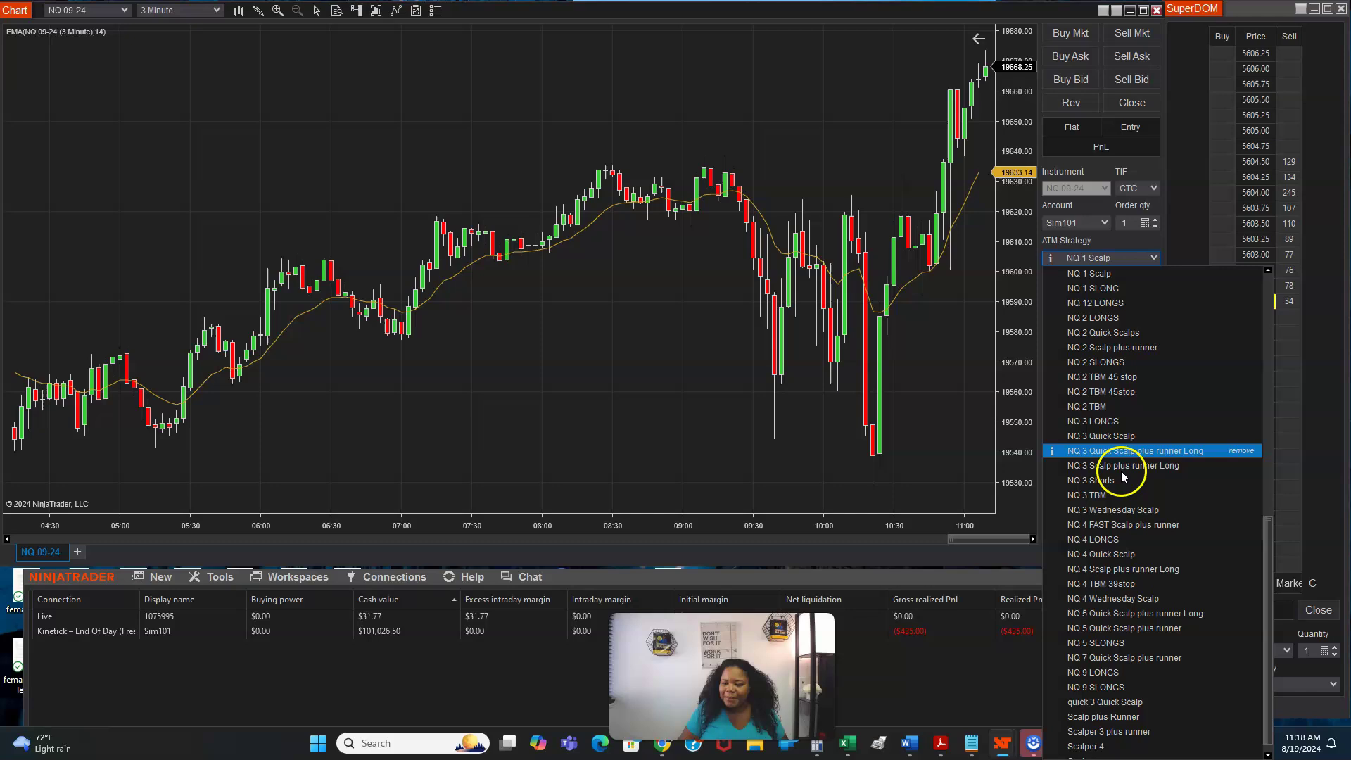
scroll(1092, 598, down, 1)
scroll(1094, 590, up, 6)
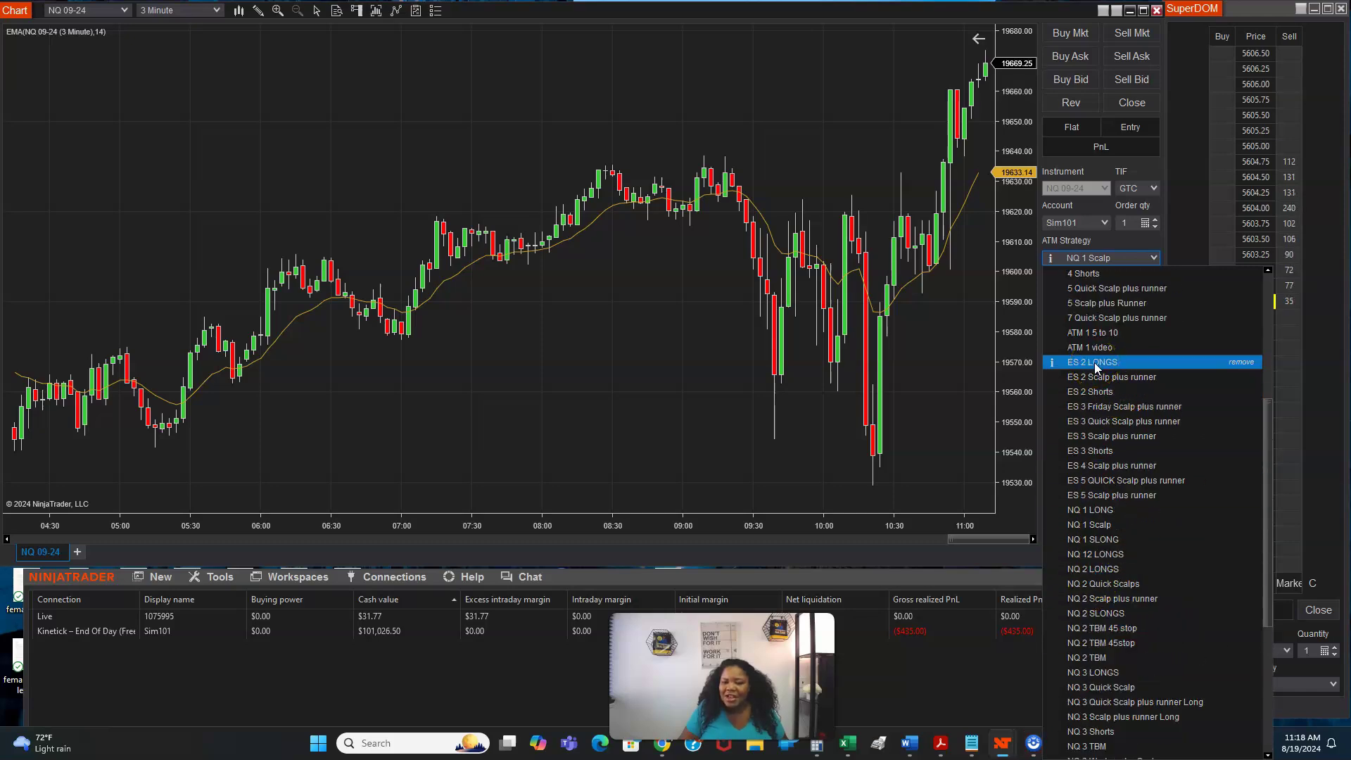
click(1089, 394)
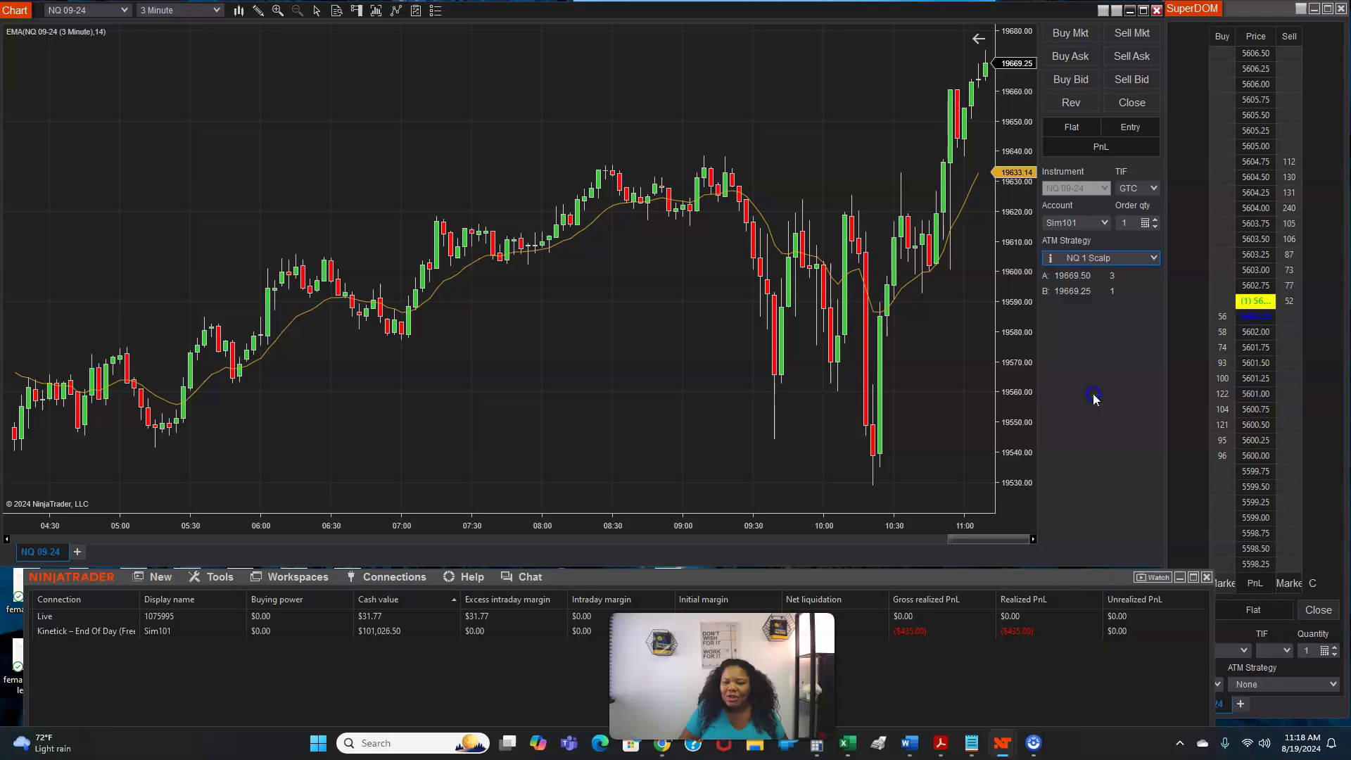
Step: Open the ES 2 Shorts parameters for review and cancel without changes
click(1134, 259)
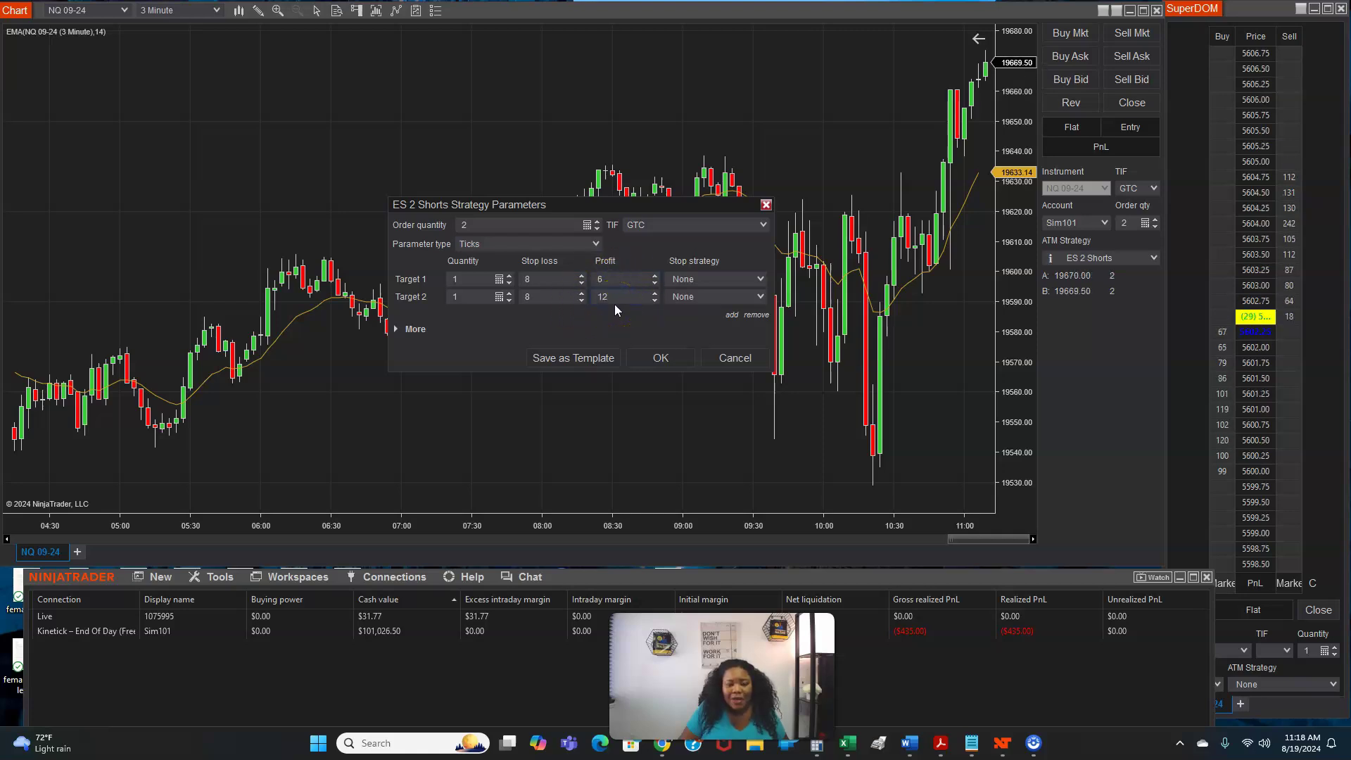
click(746, 357)
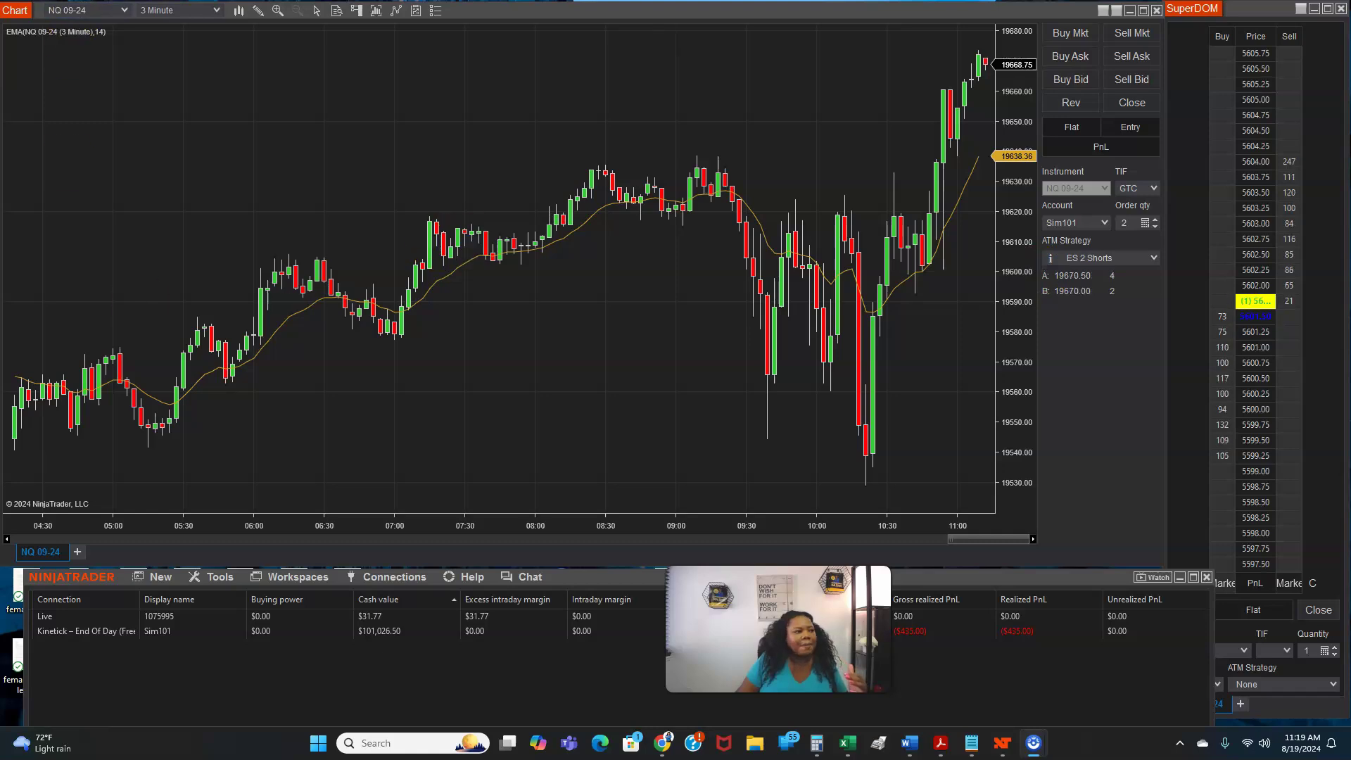
Step: Maximize the TradingView window and show the My Stocks watchlist beside the four NQ1! charts
key(alt+Tab)
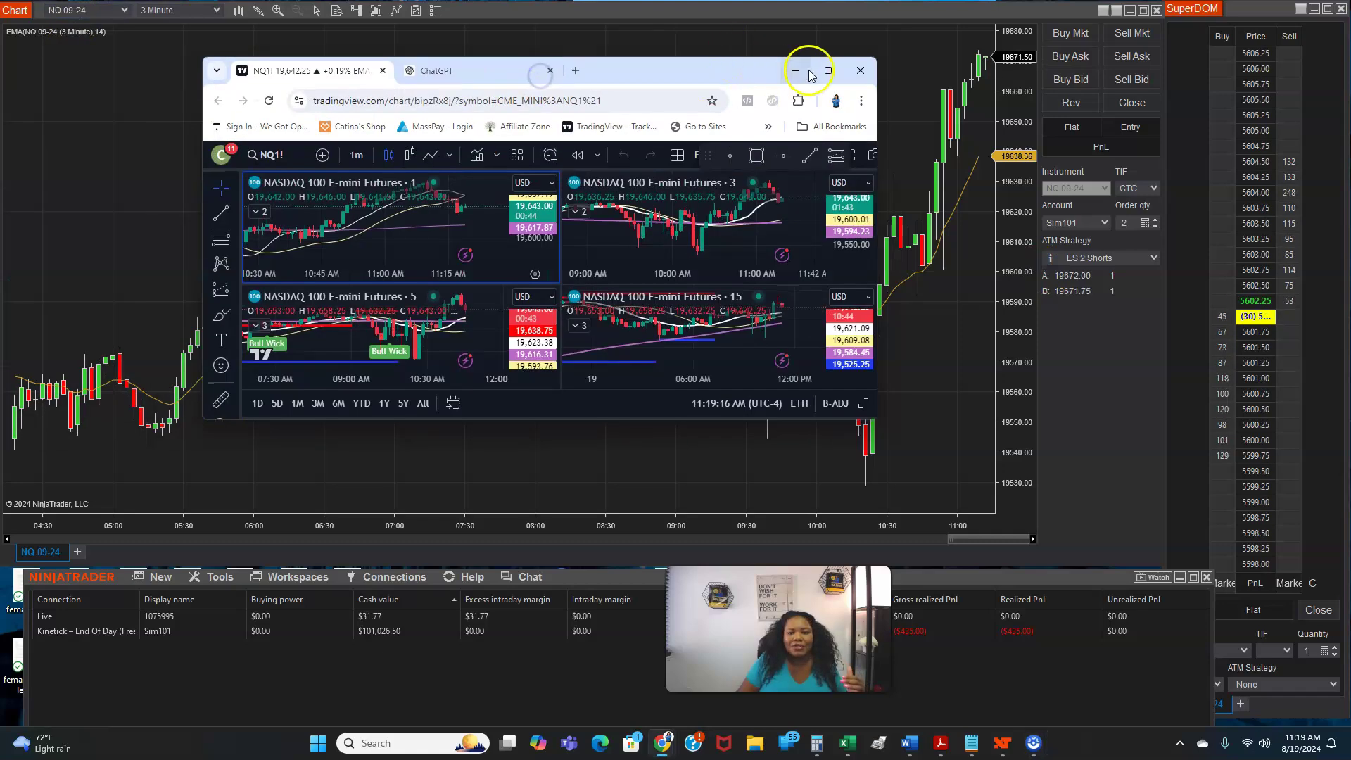
click(828, 71)
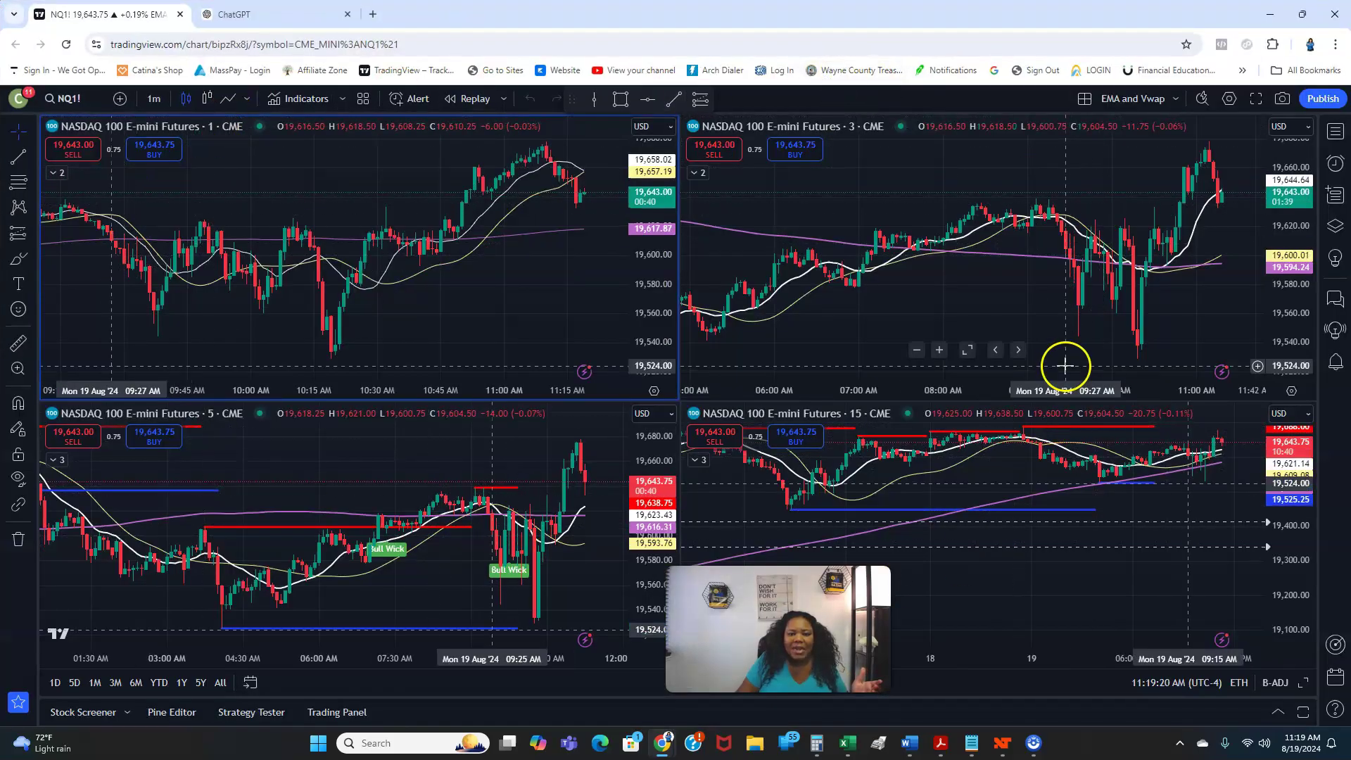
click(1335, 132)
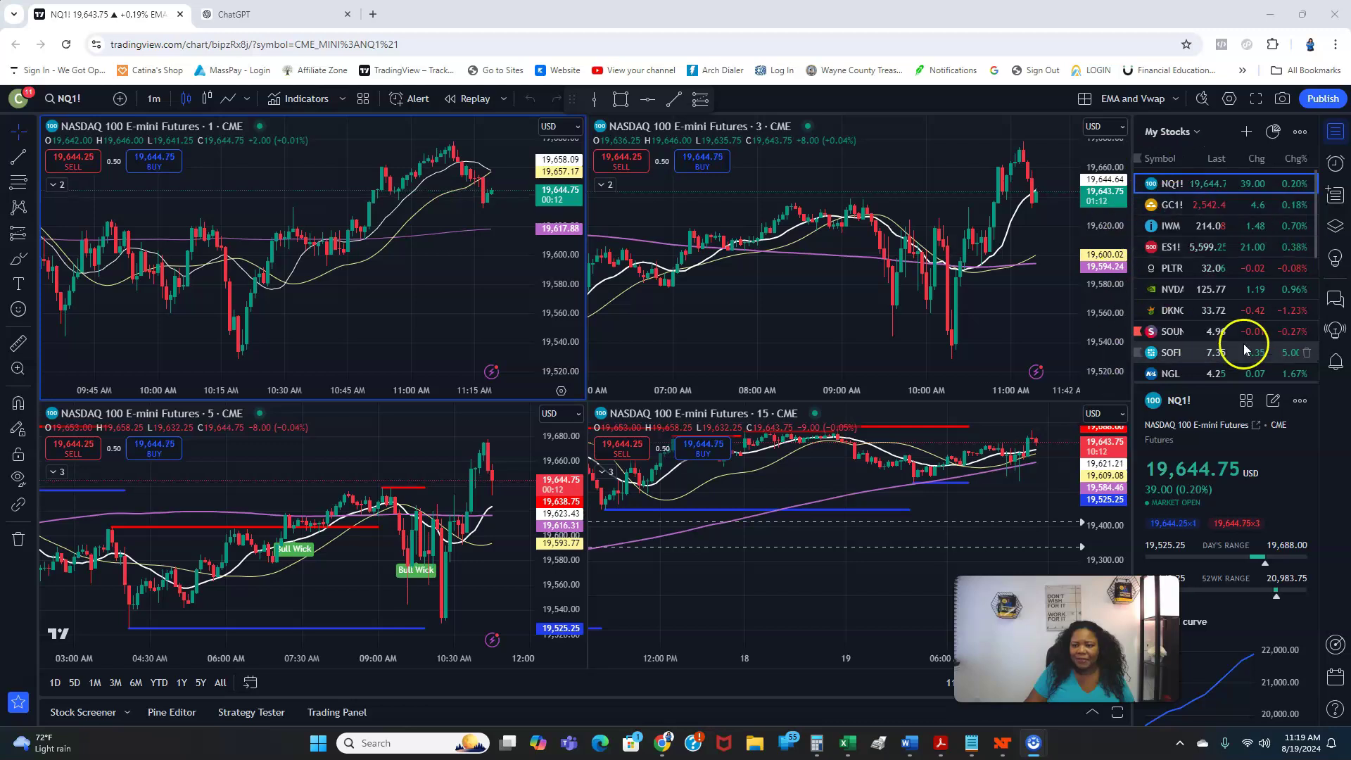
Step: Load ES1! into the 3-minute chart and return the 1-minute chart to NQ1!
click(1235, 249)
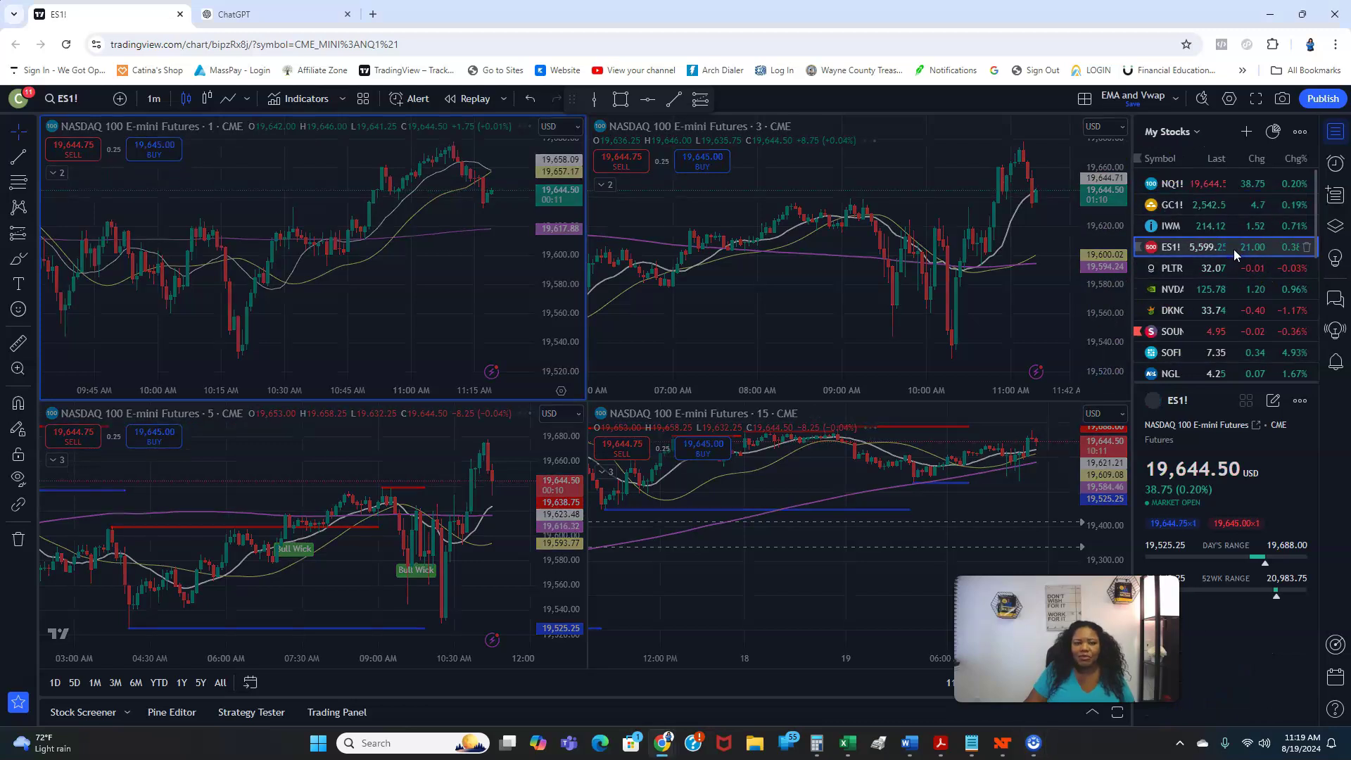
click(1218, 250)
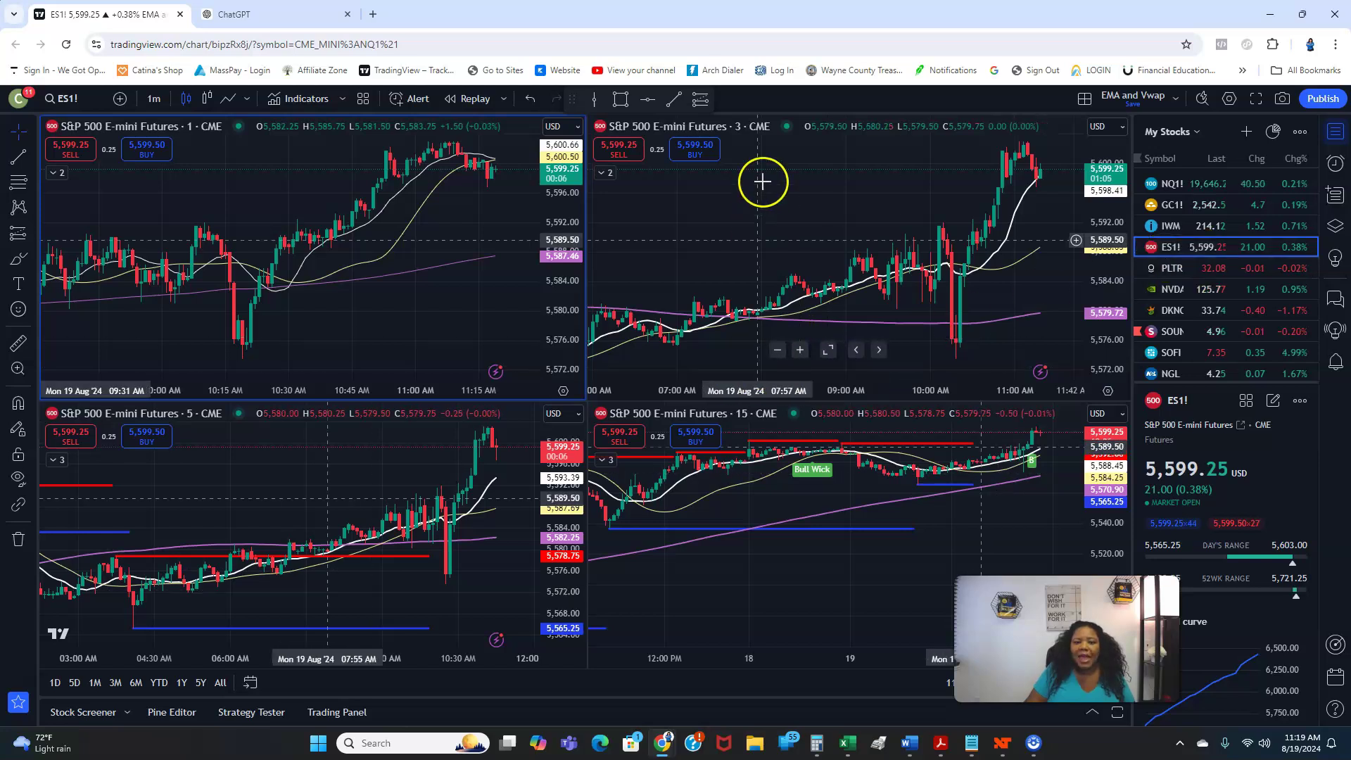
click(445, 270)
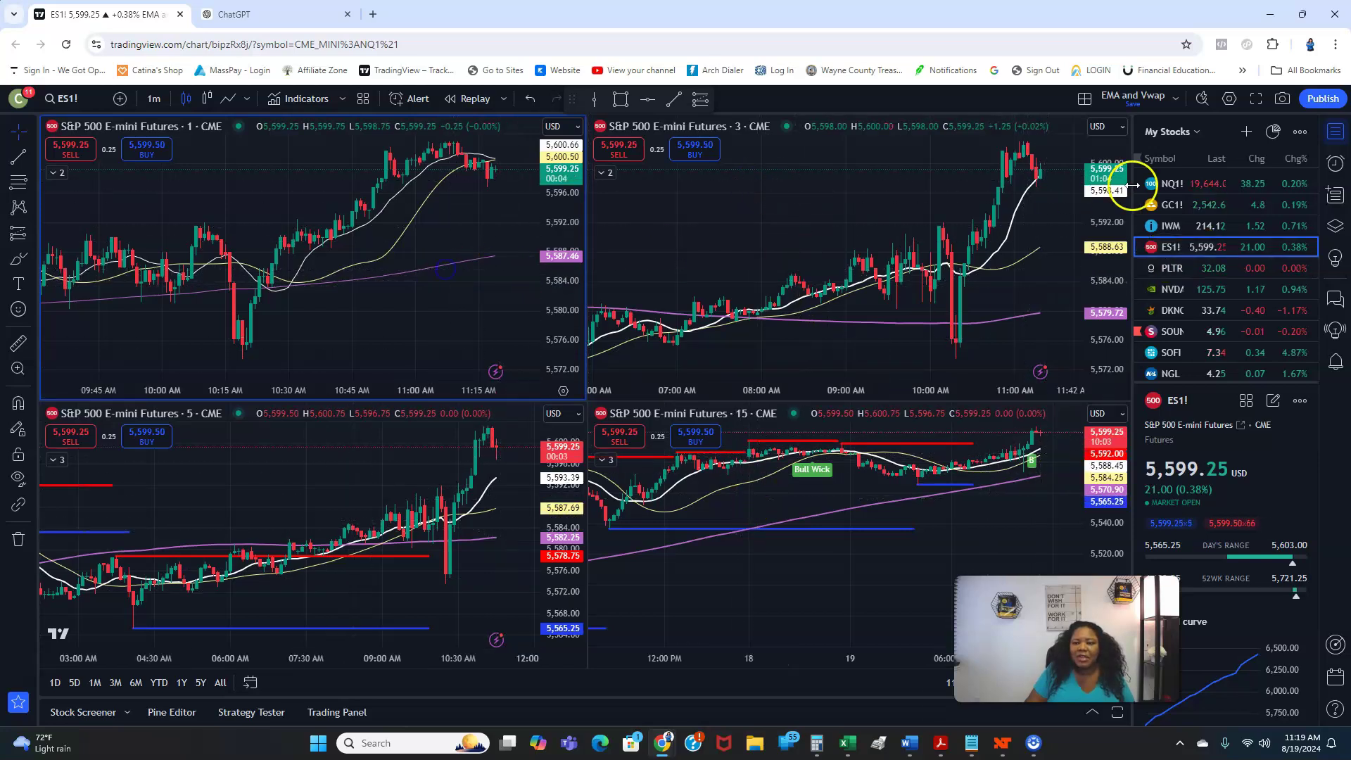
click(1199, 186)
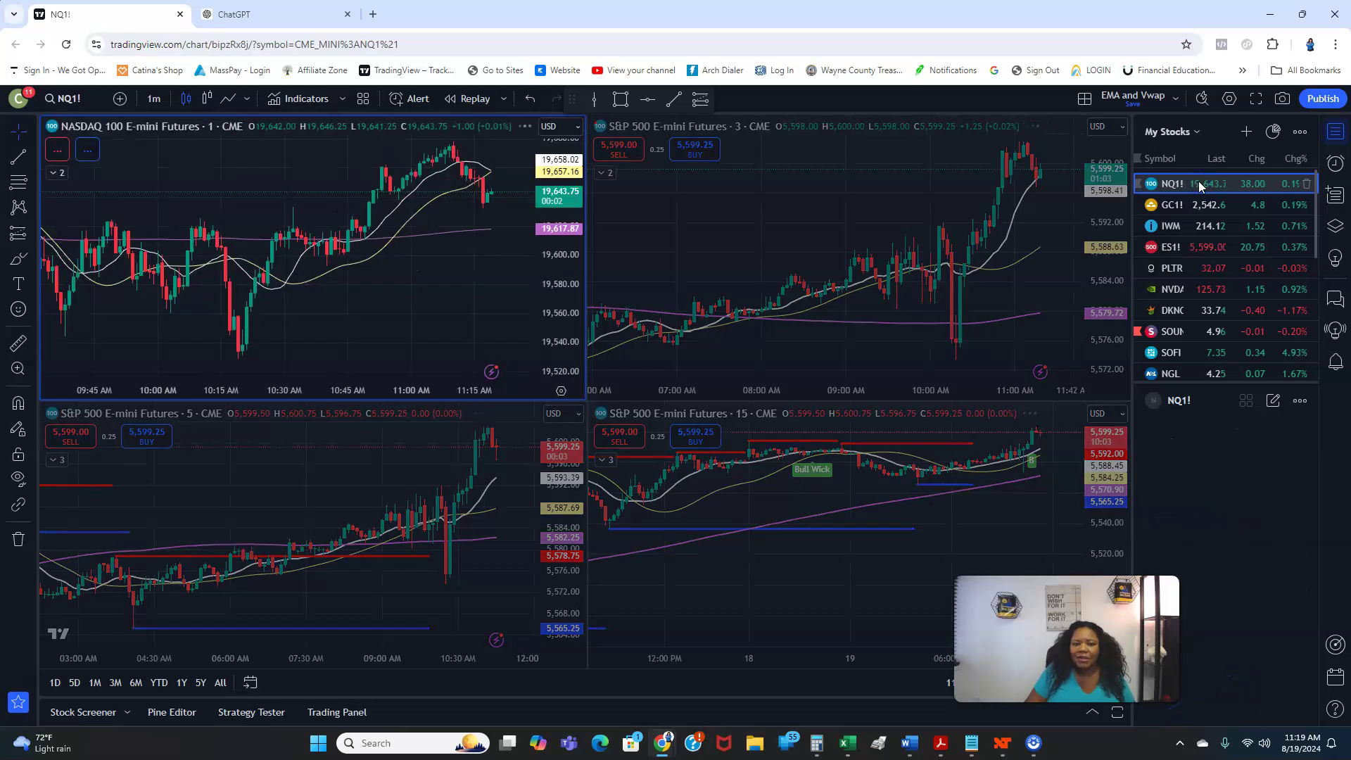
click(867, 263)
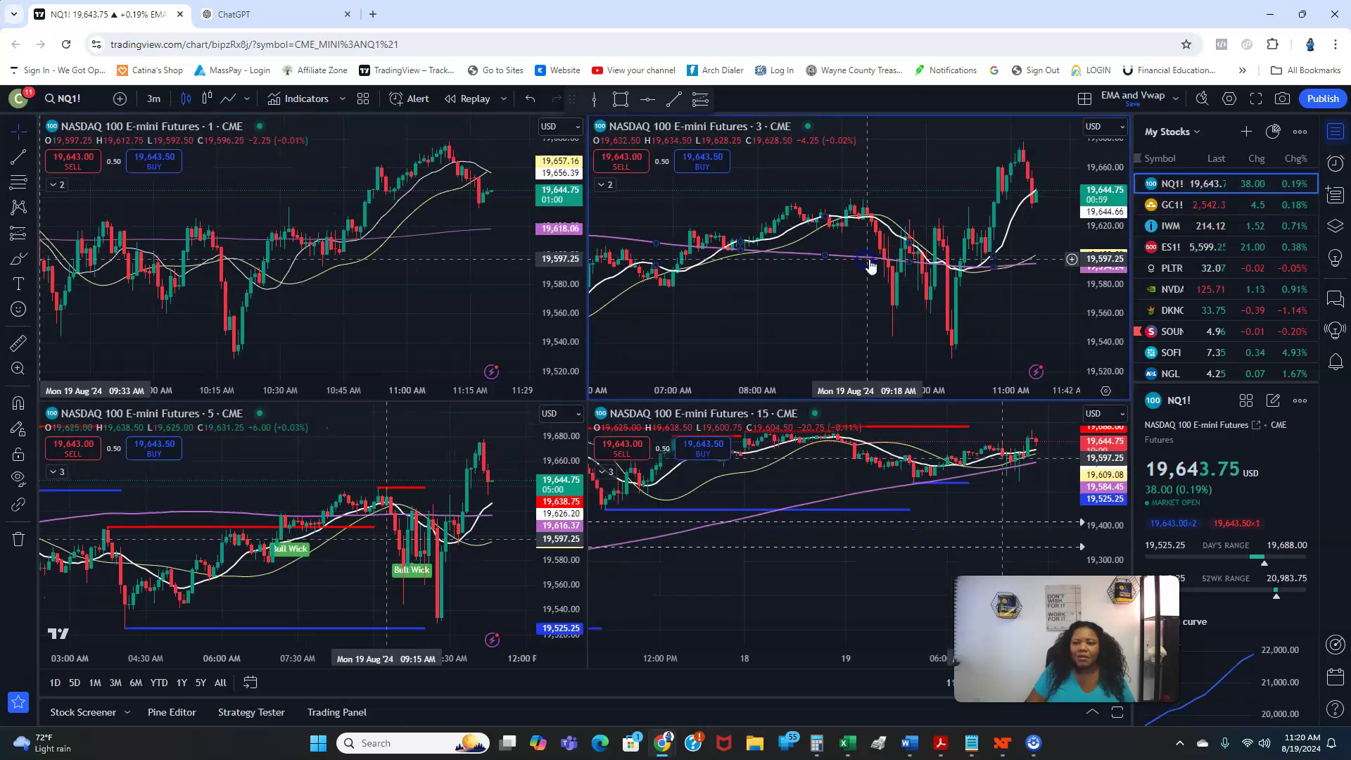
click(1172, 252)
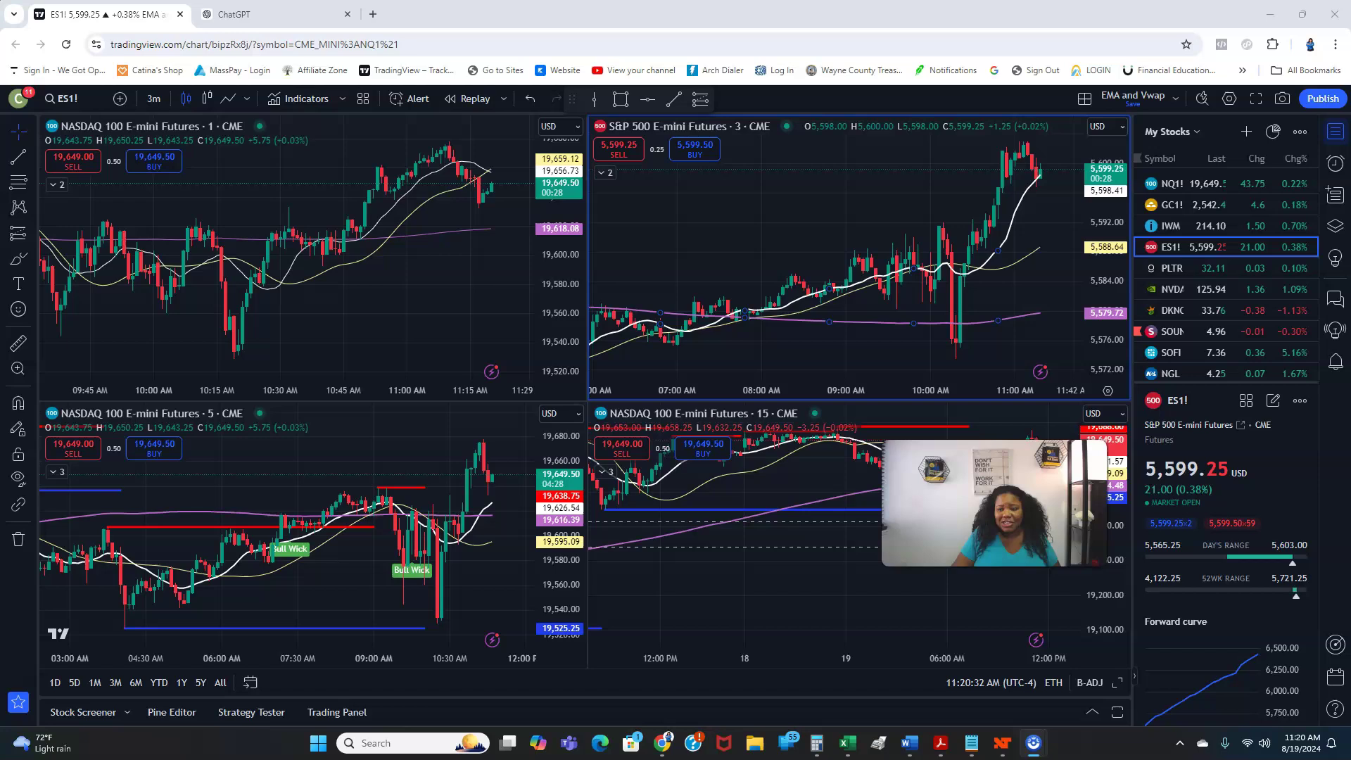
Step: Minimize Chrome to reveal NinjaTrader's NQ chart and list the saved workspaces
click(1273, 15)
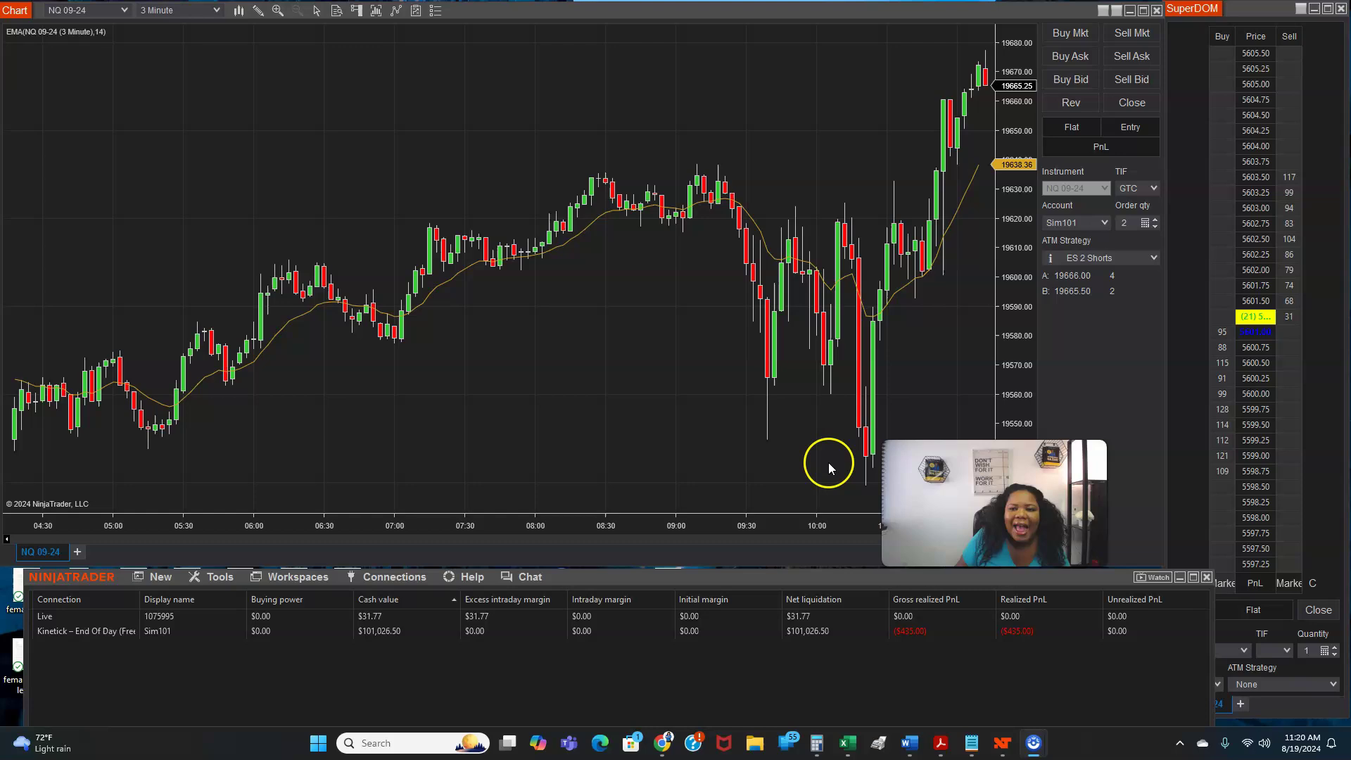
click(302, 579)
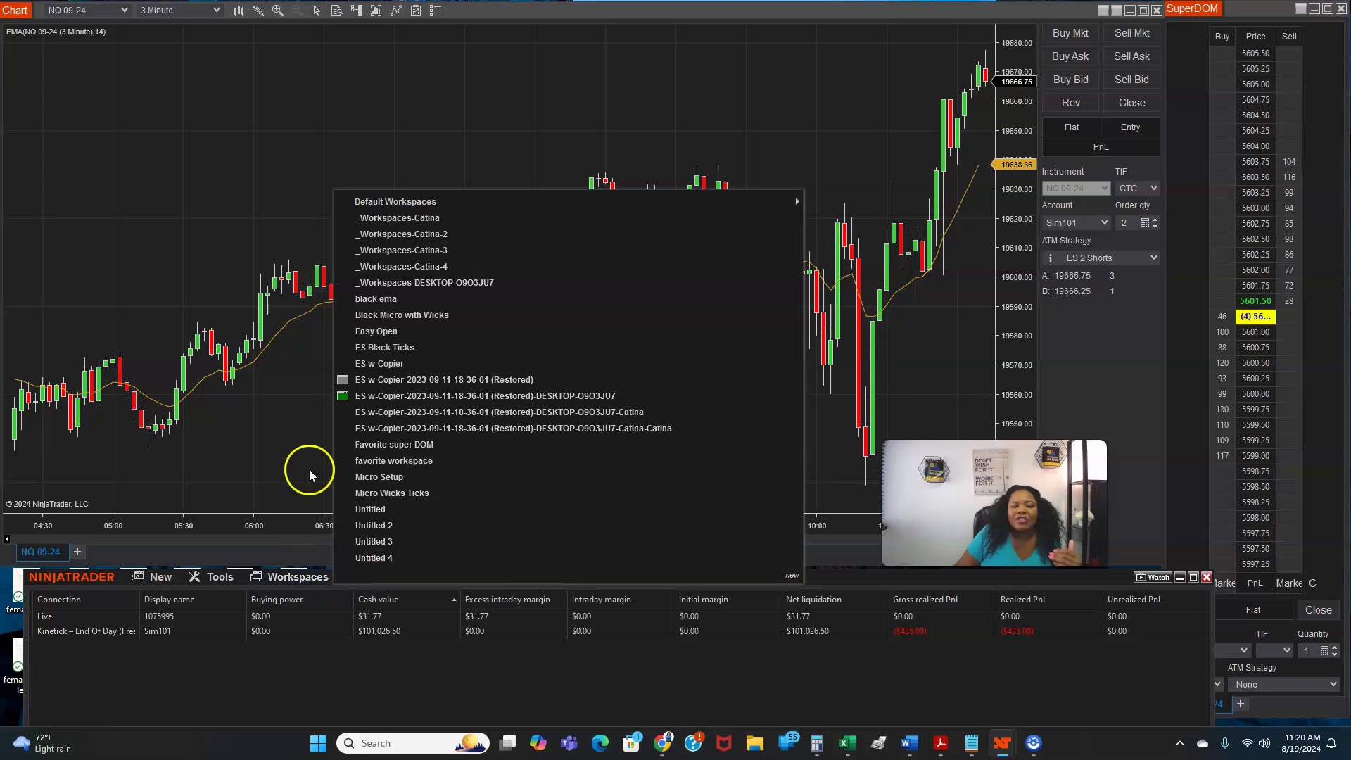
Step: Close the workspaces list, browse the New menu, and move the Control Center slightly up-left
click(279, 466)
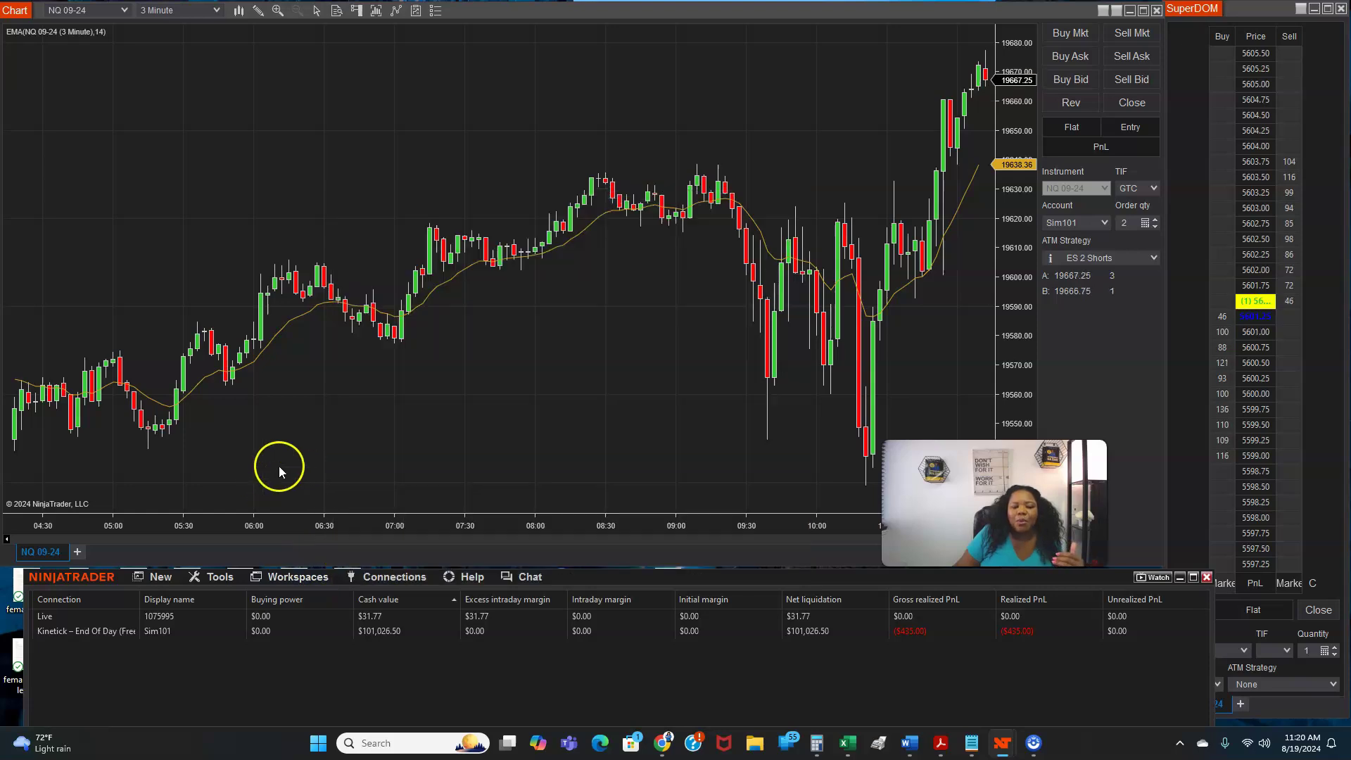
click(166, 578)
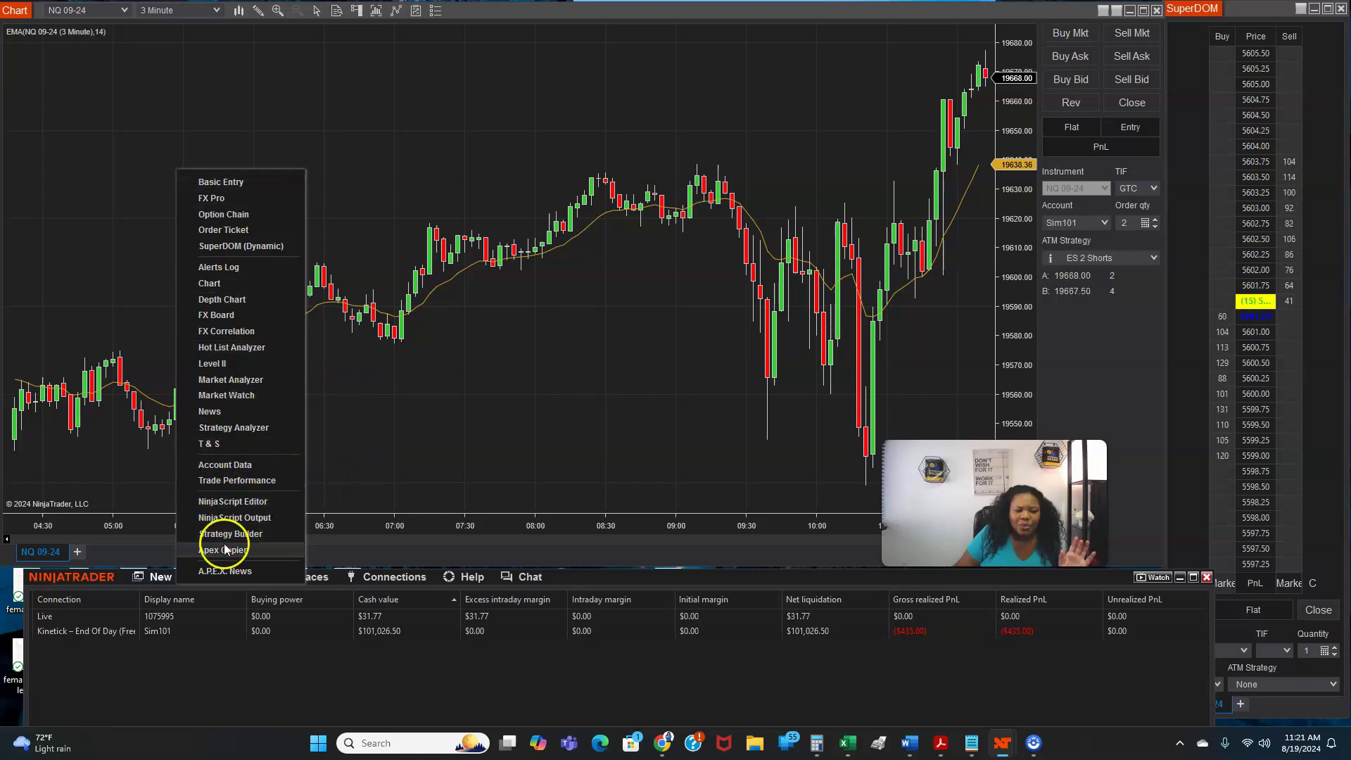
click(468, 451)
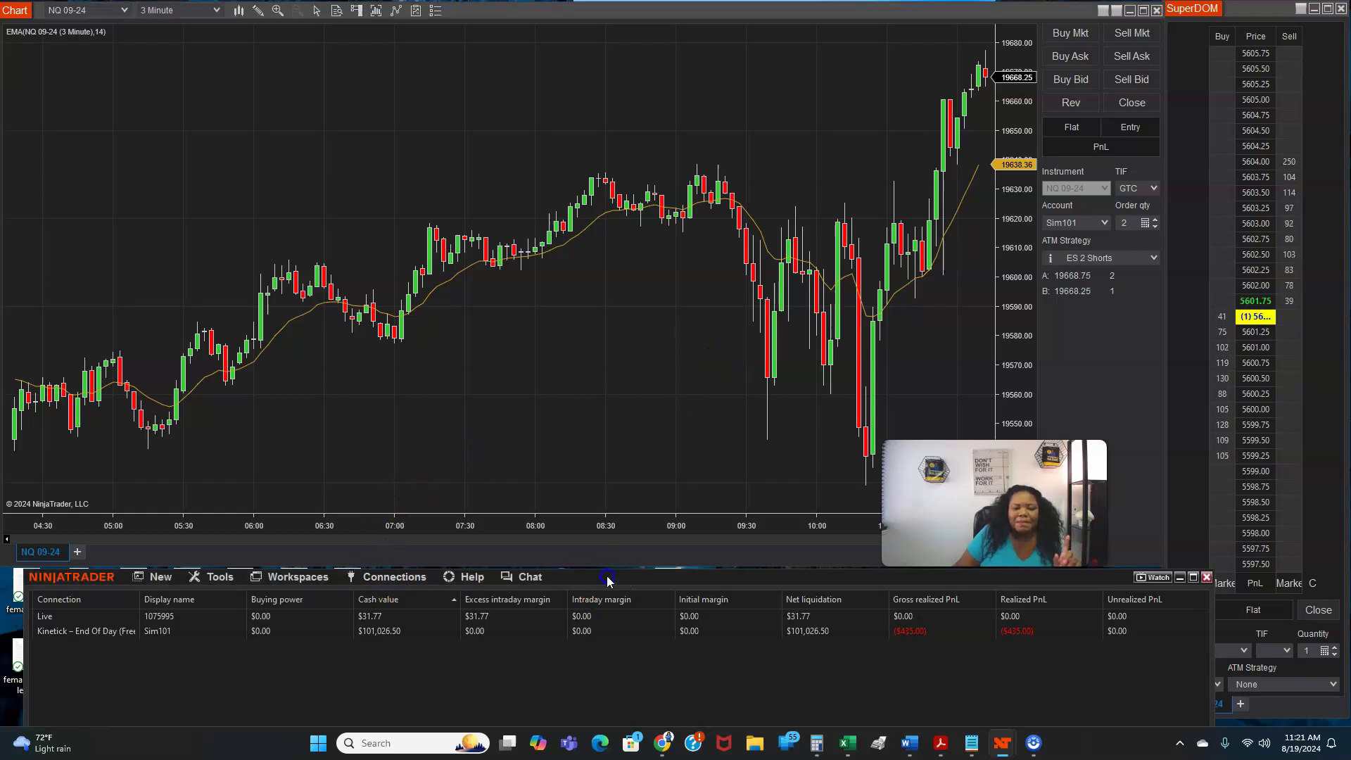
mouse_move(604, 585)
mouse_down()
mouse_move(778, 682)
mouse_move(456, 513)
mouse_move(656, 373)
mouse_move(542, 552)
mouse_move(571, 553)
mouse_move(426, 505)
mouse_move(771, 573)
mouse_move(601, 570)
mouse_up()
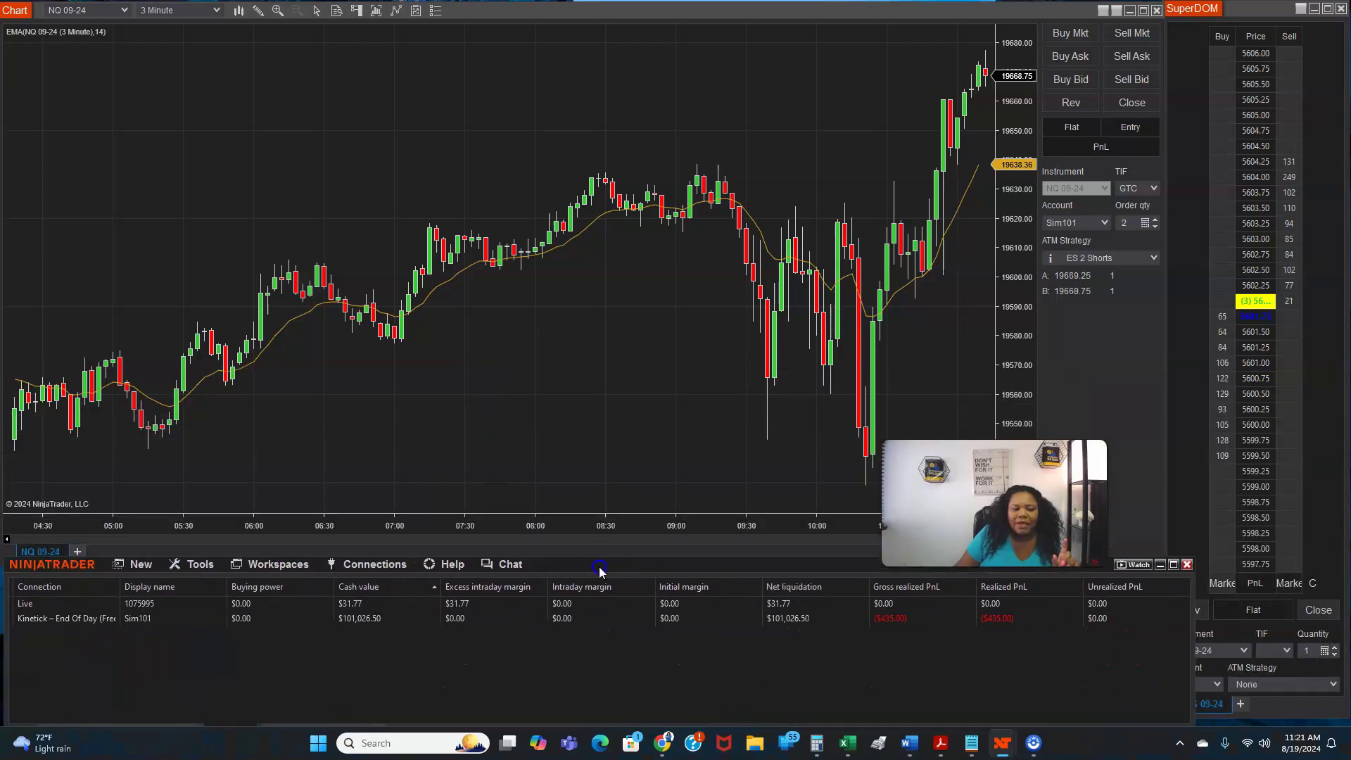
Step: Browse the Tools, New and Workspaces menus, then show connections with Kinetick and Live connected
click(195, 566)
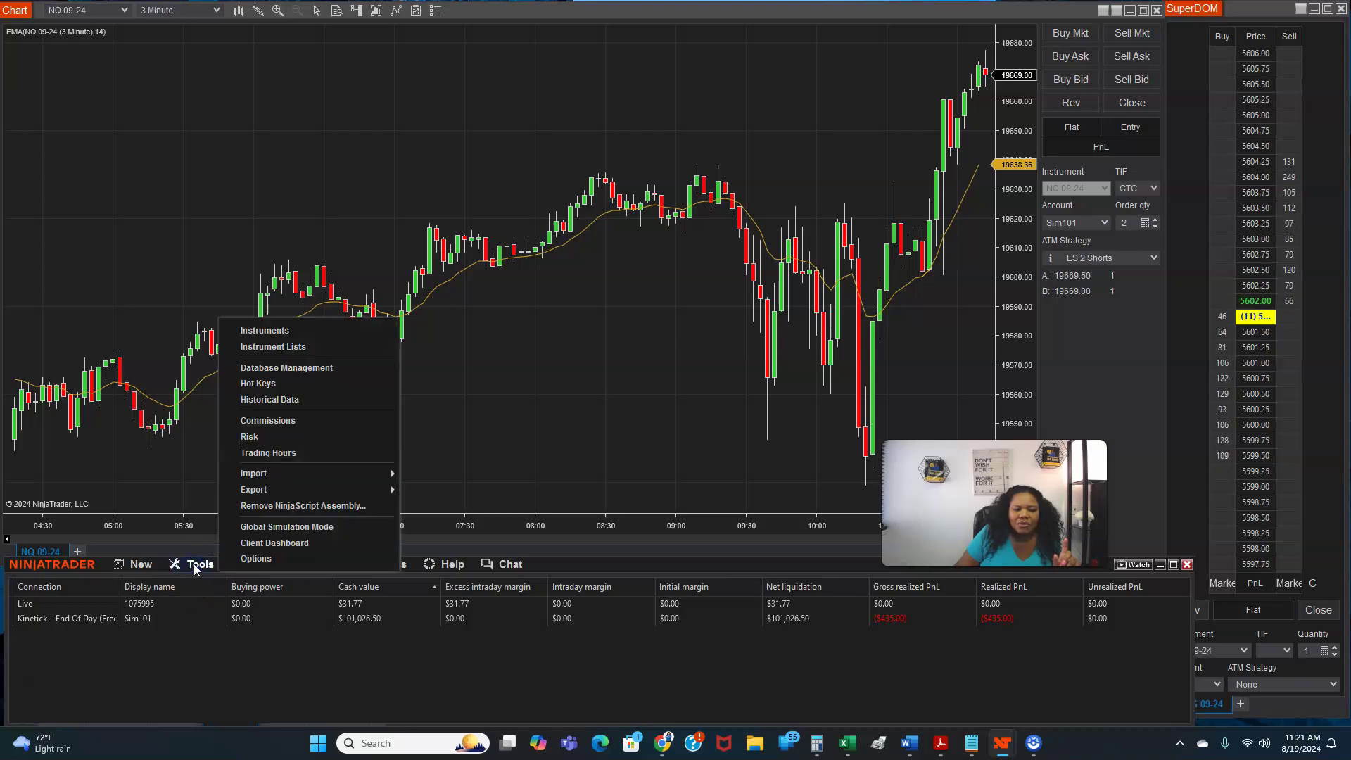
click(203, 566)
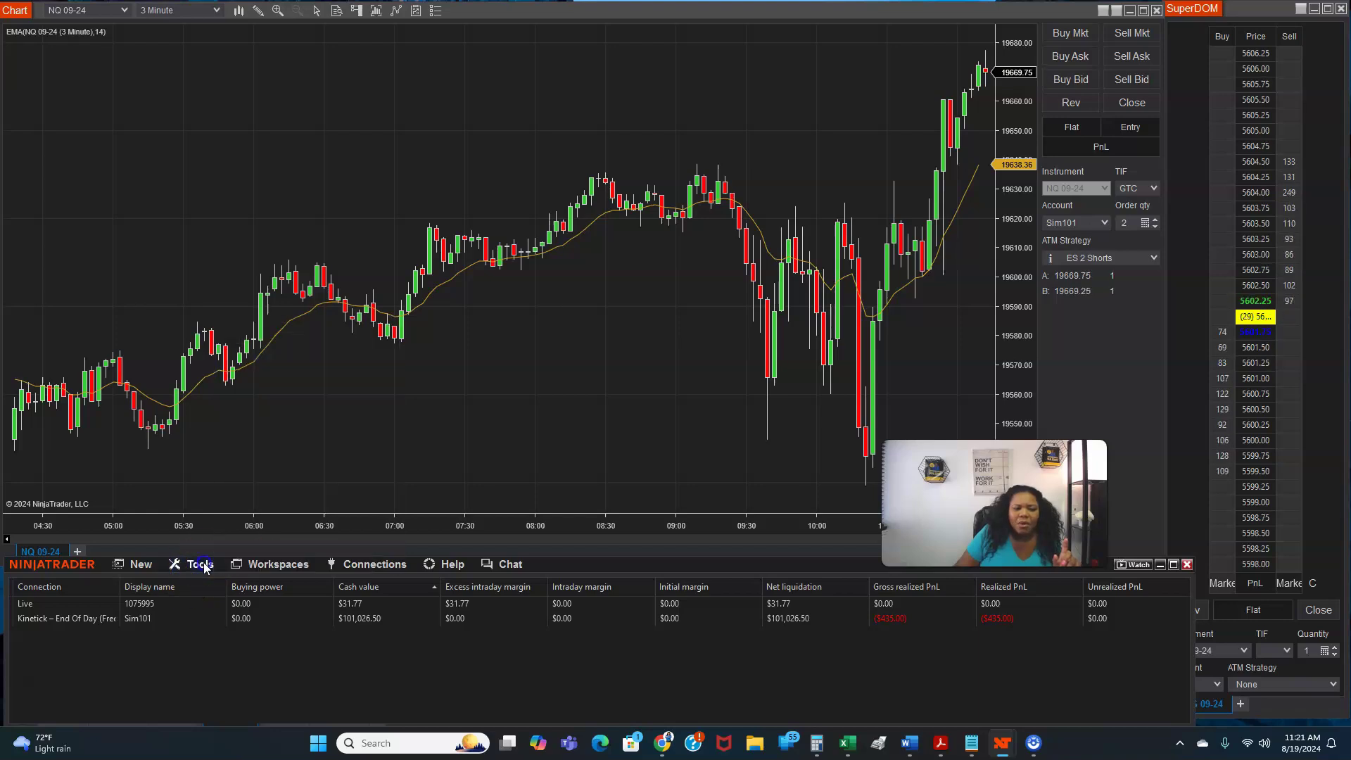
click(128, 567)
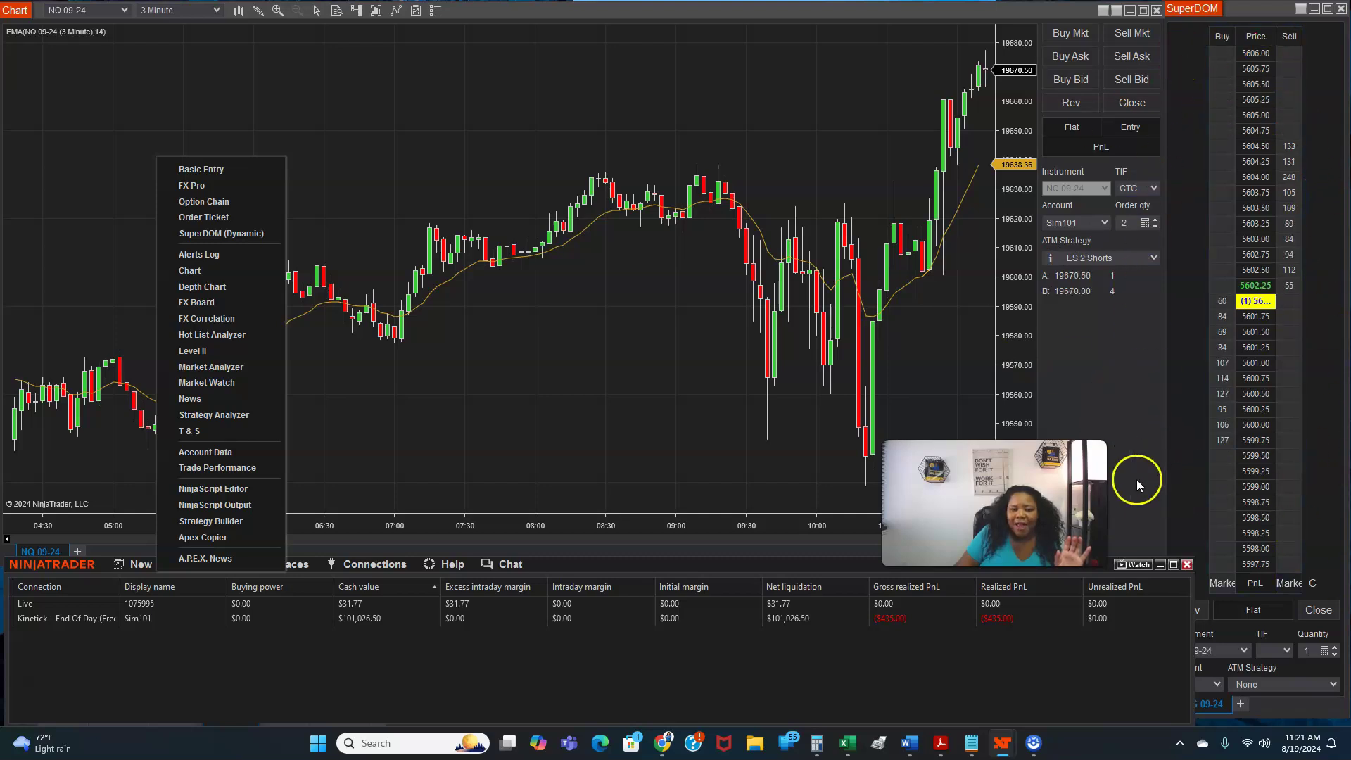
click(226, 491)
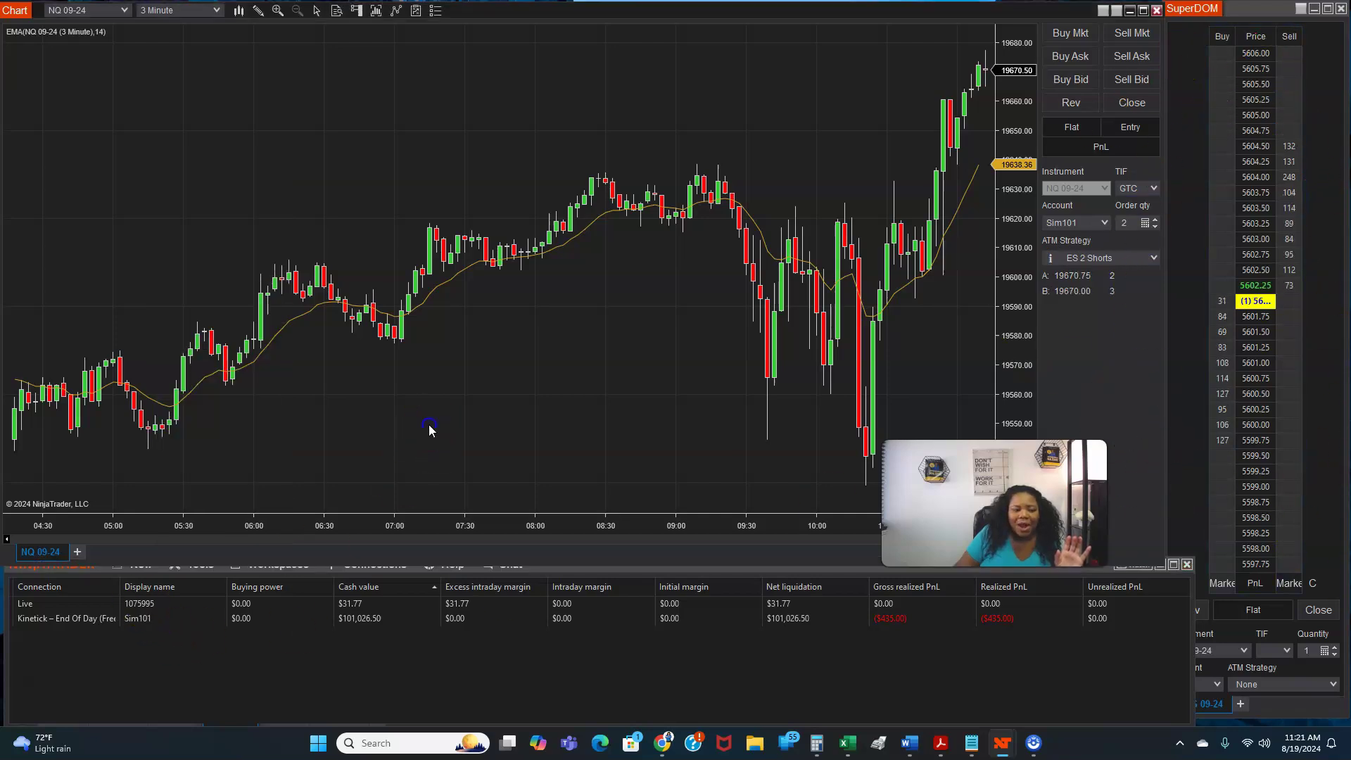
click(199, 565)
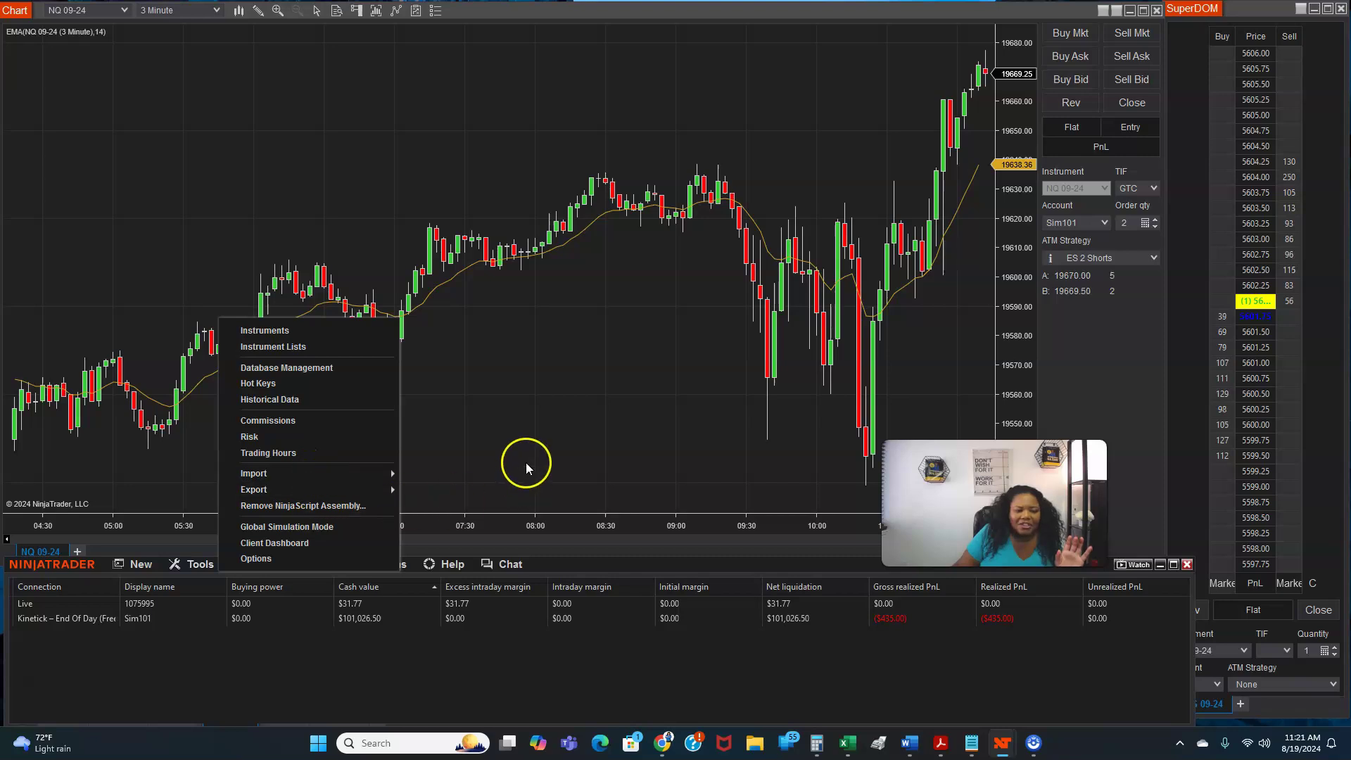
click(532, 417)
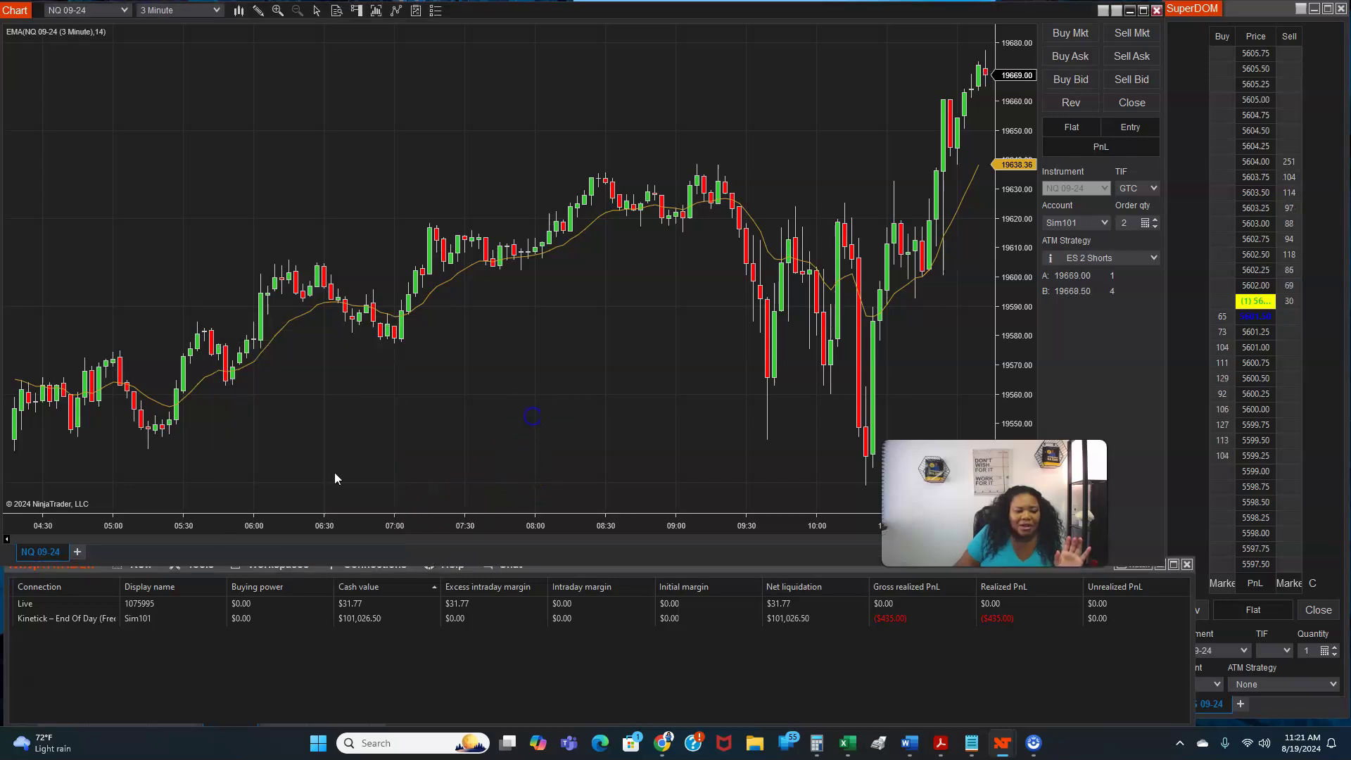
click(278, 565)
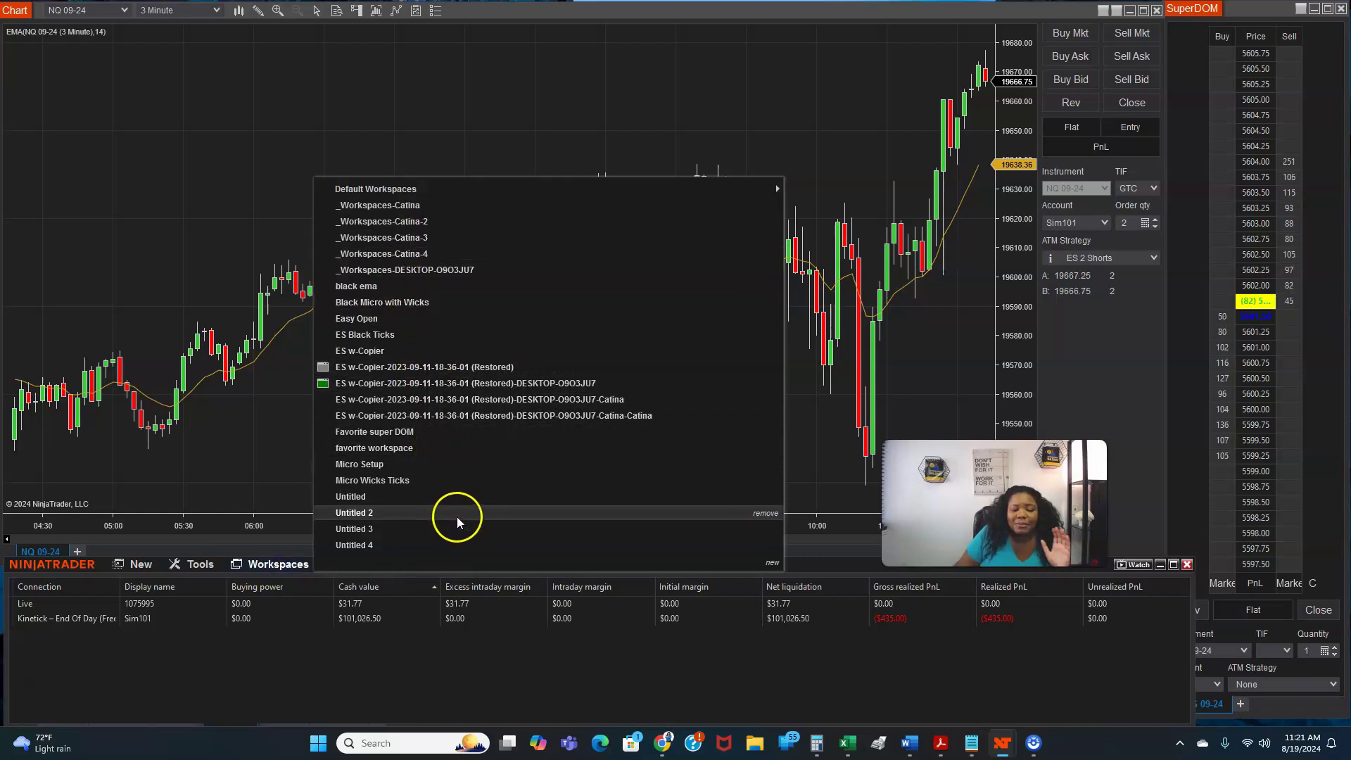
click(292, 475)
click(374, 567)
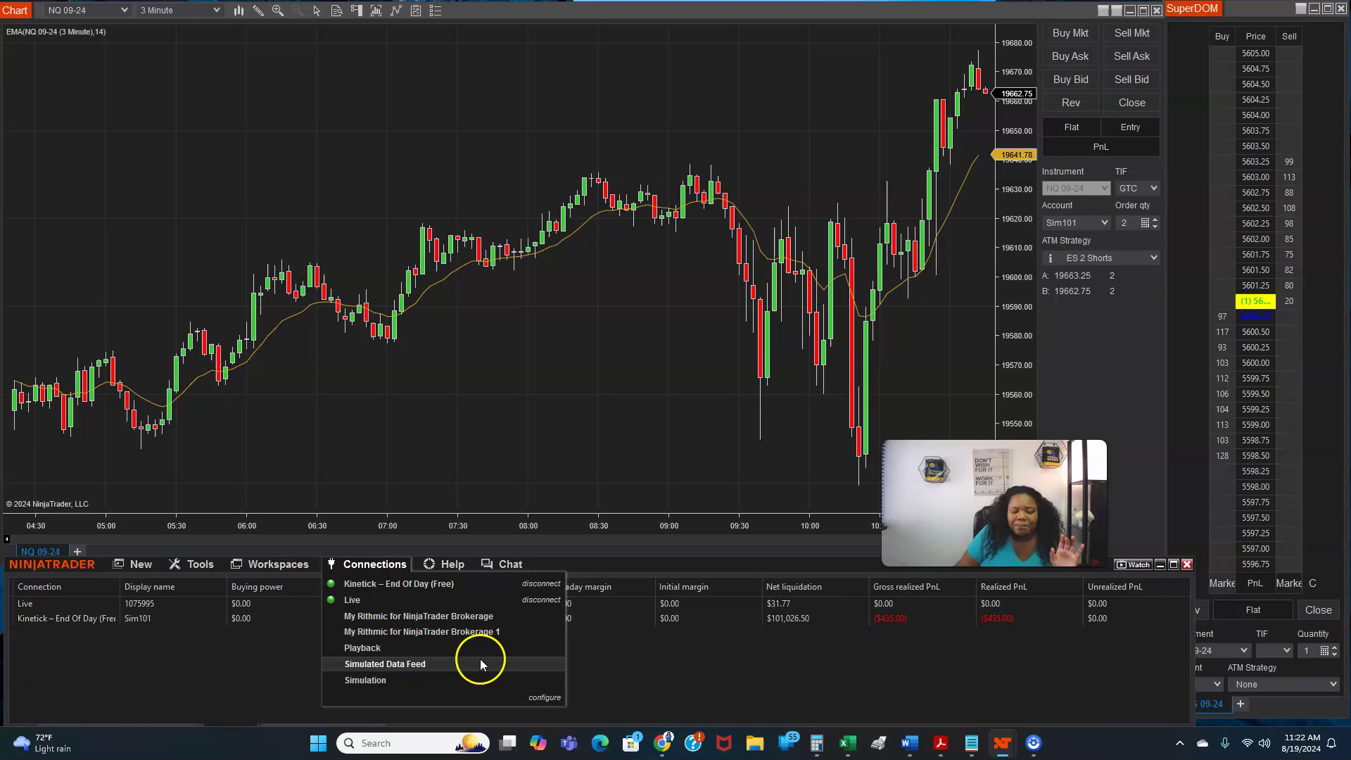
click(280, 563)
click(274, 563)
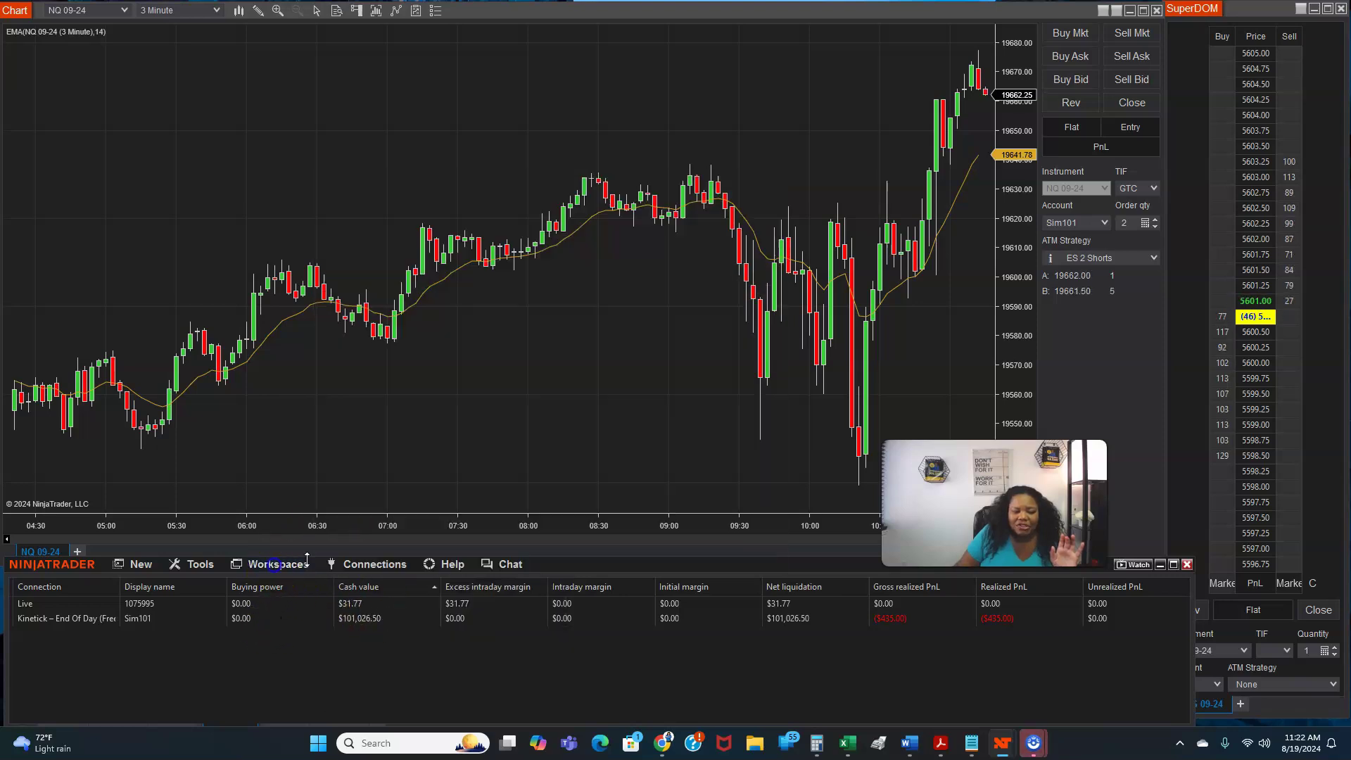
click(377, 565)
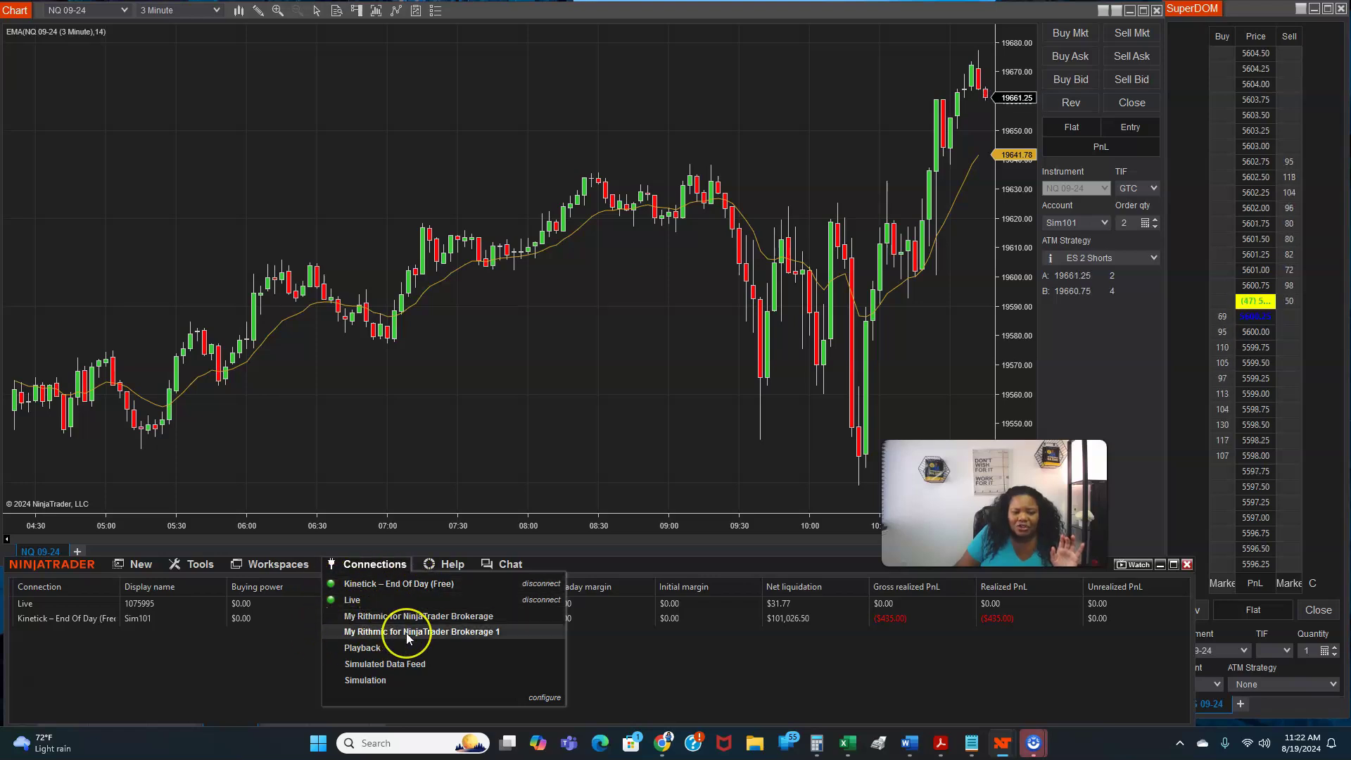
click(443, 564)
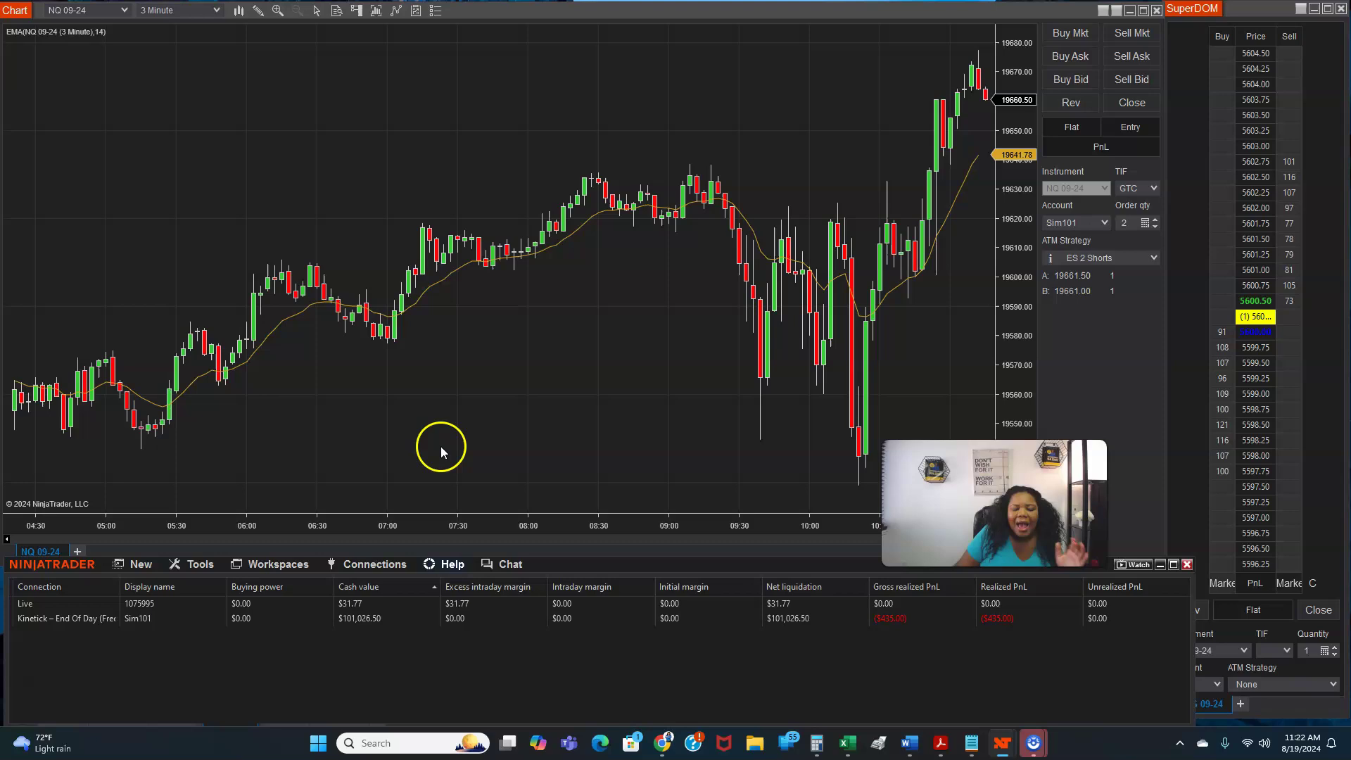
click(365, 437)
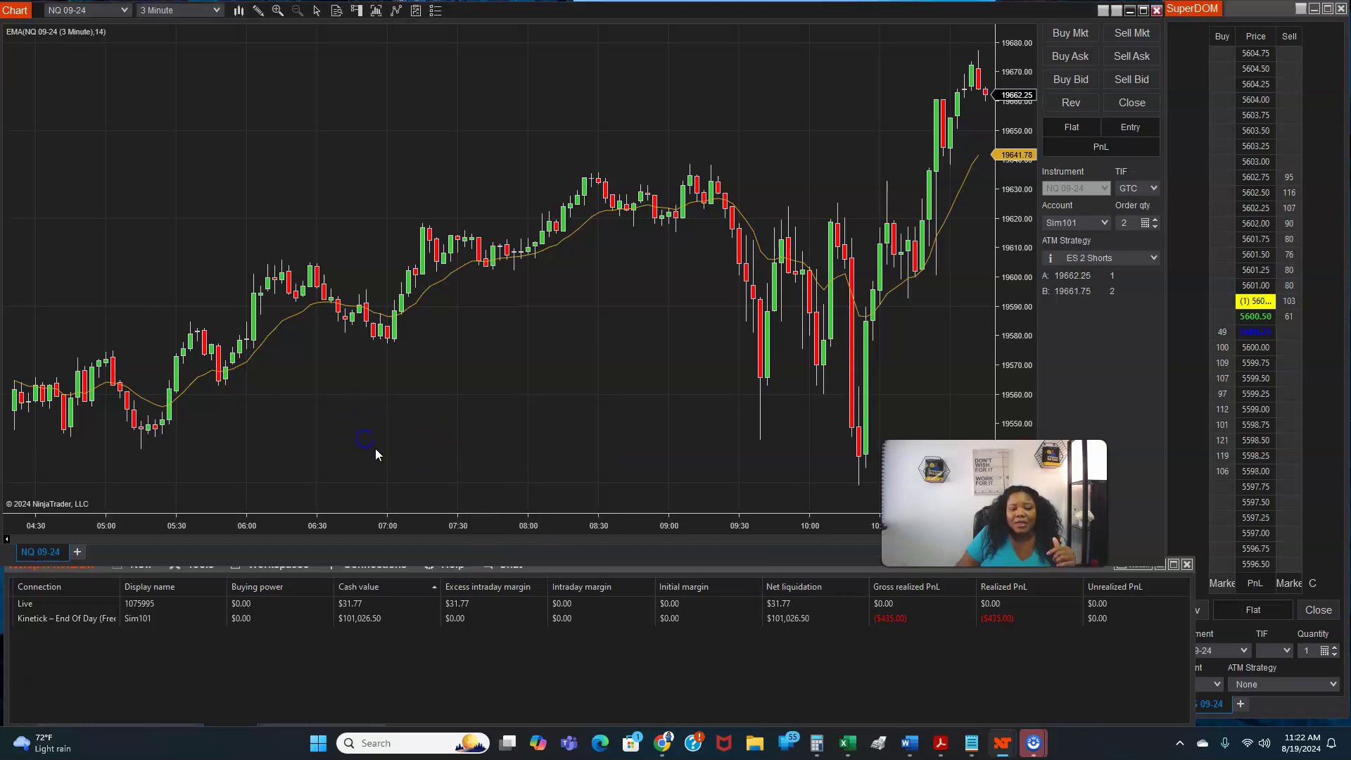
click(449, 567)
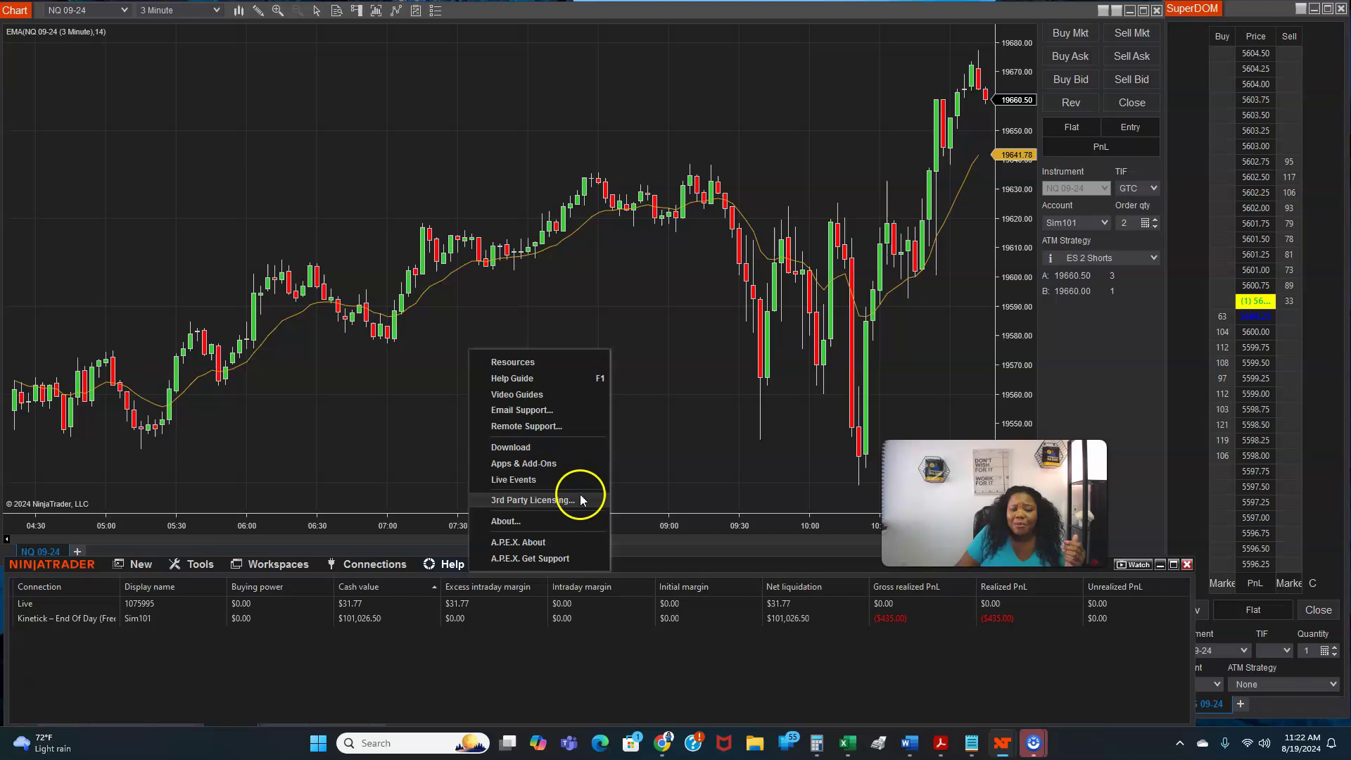
click(390, 457)
click(500, 563)
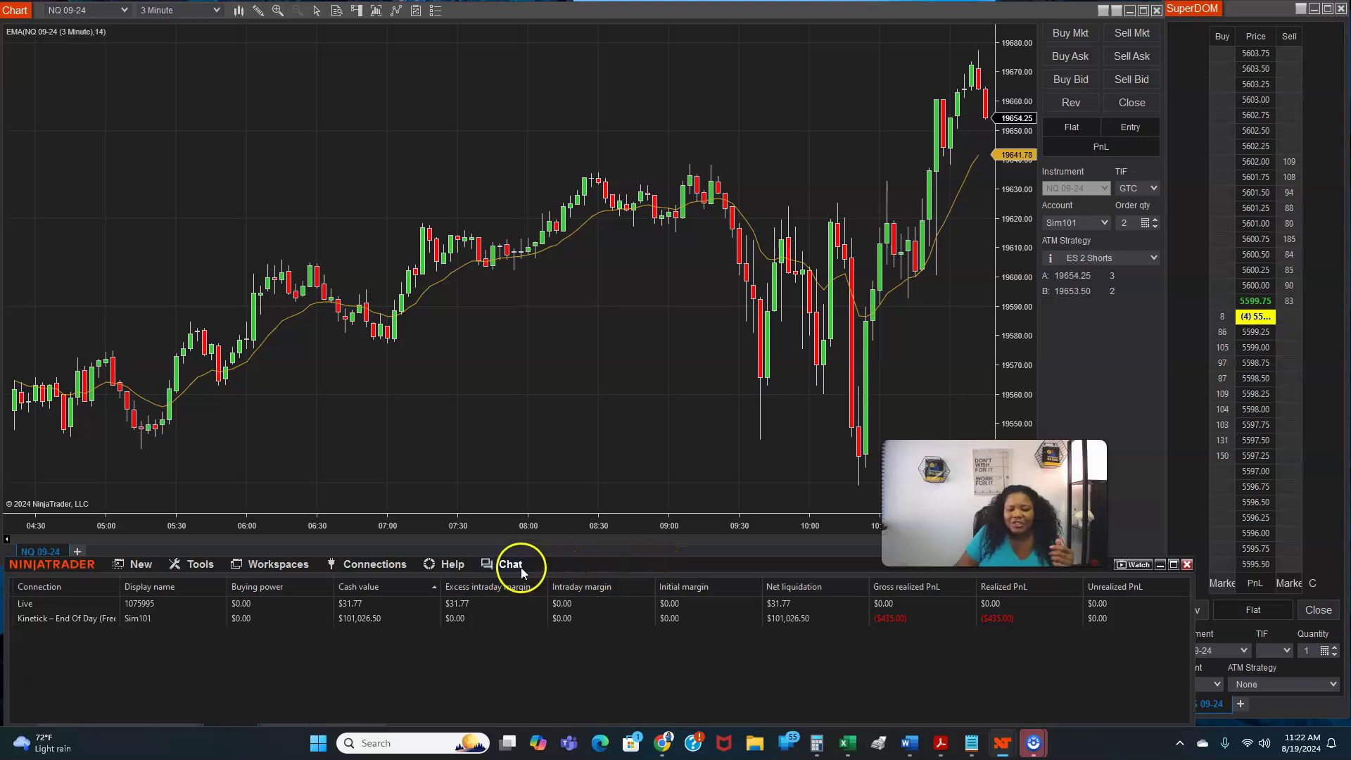
Step: Bring the Control Center in front of the chart and save the ES w-Copier workspace
click(526, 459)
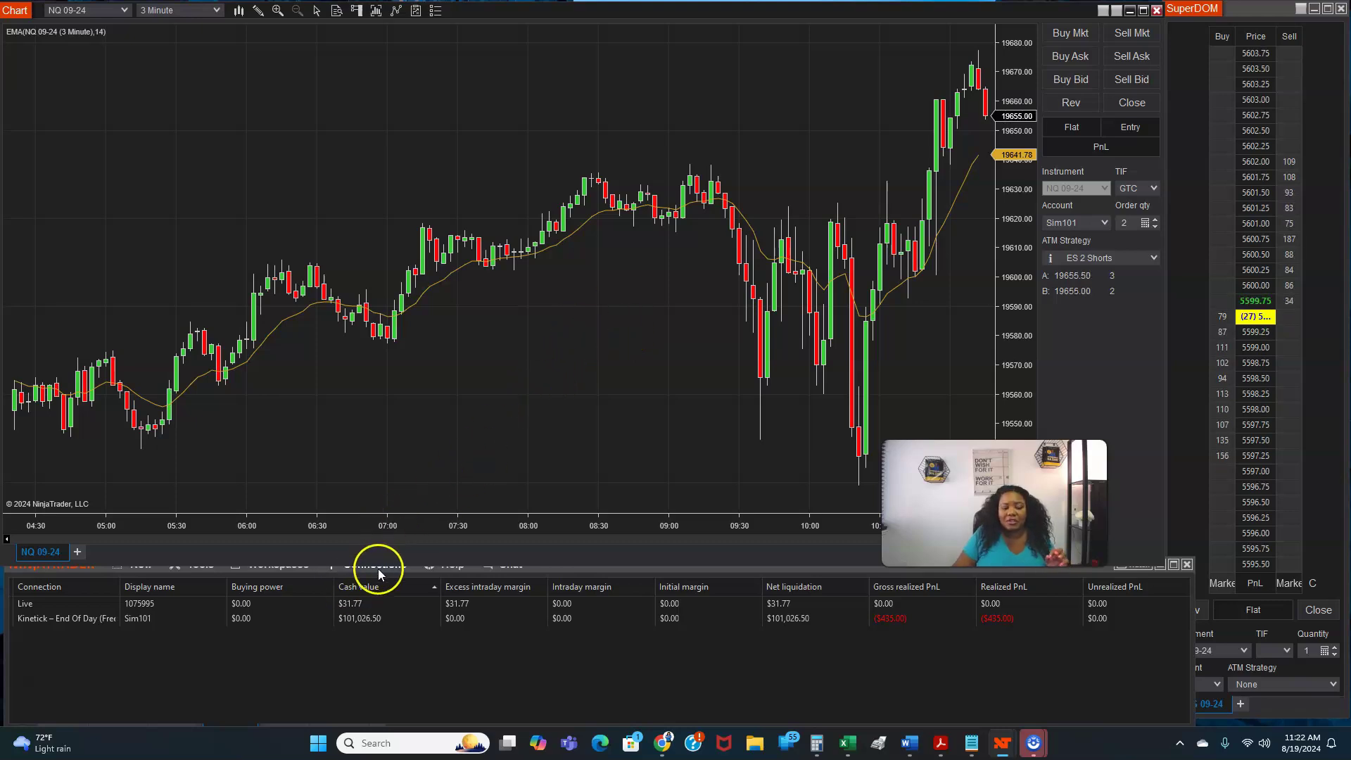
drag(622, 569, 625, 576)
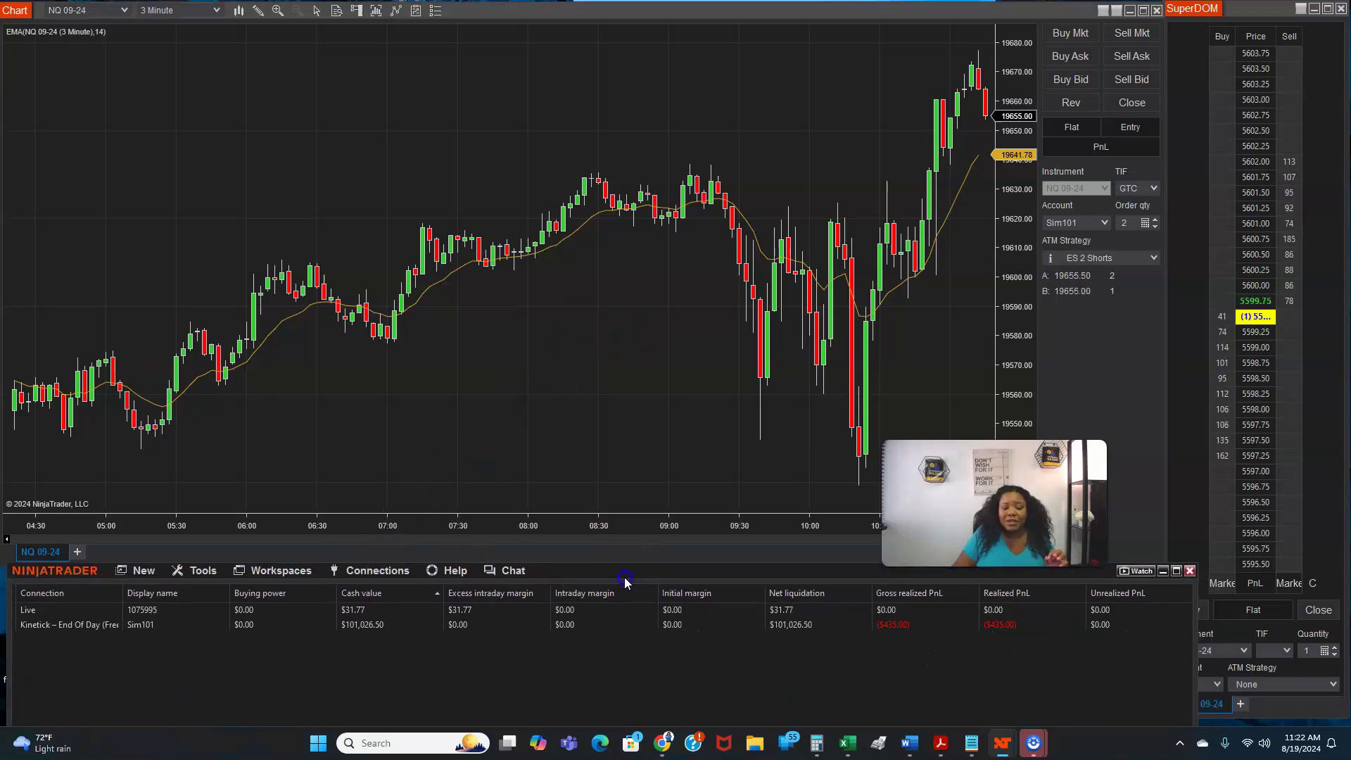
click(289, 572)
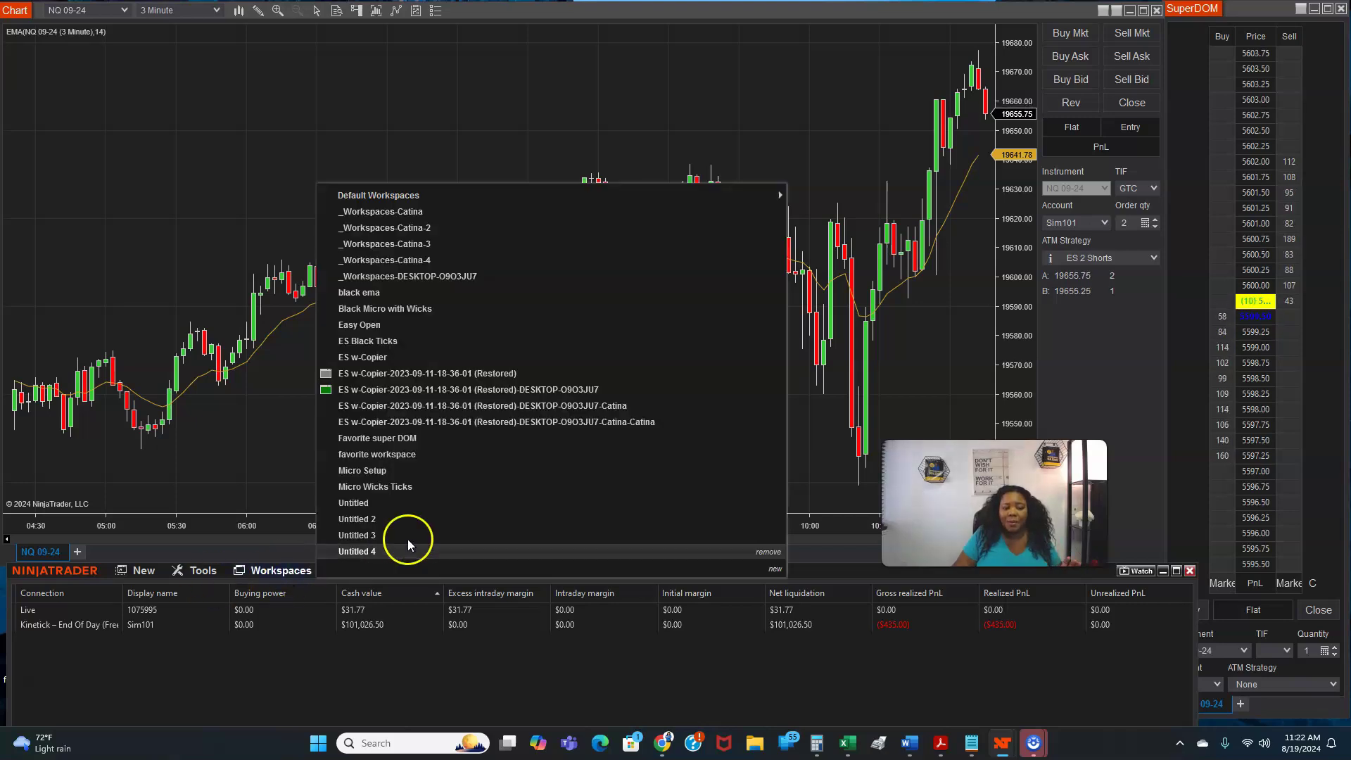
mouse_move(482, 394)
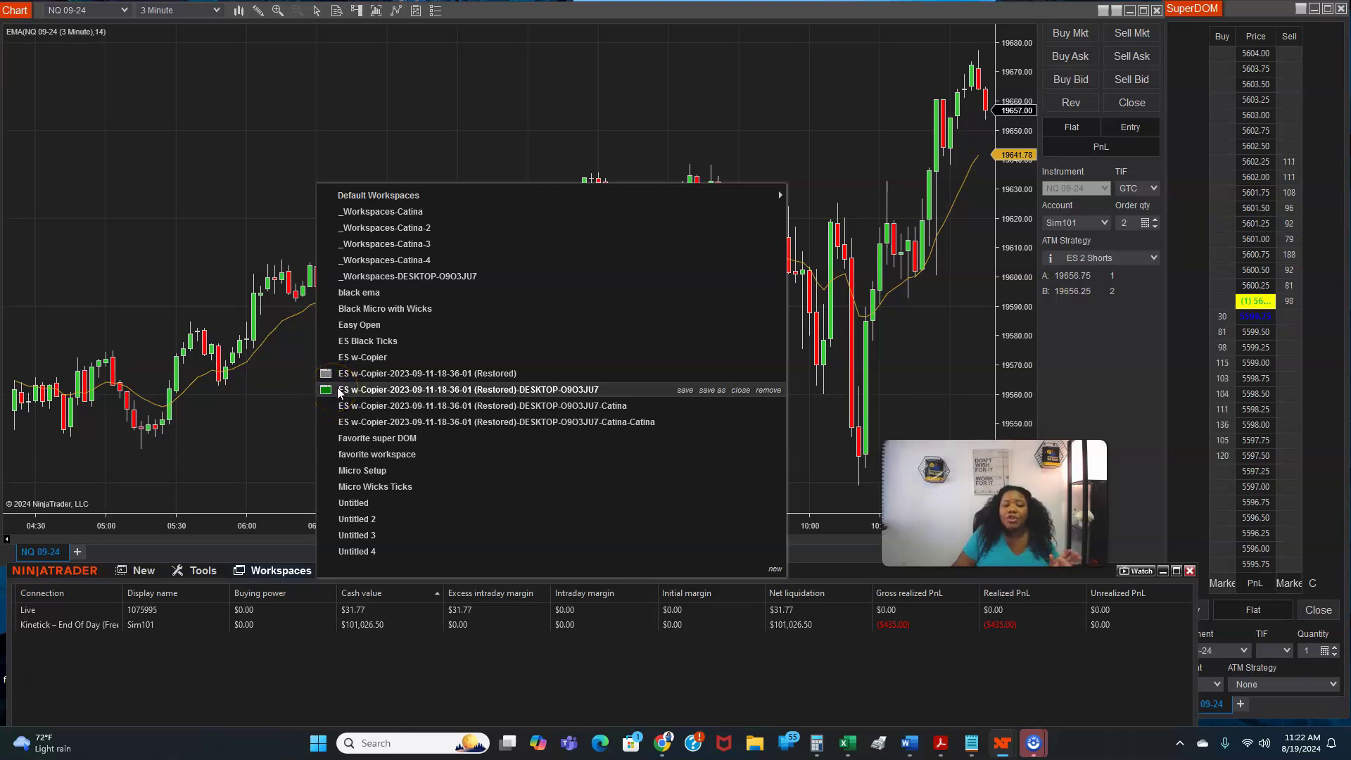
drag(345, 389, 682, 394)
click(682, 392)
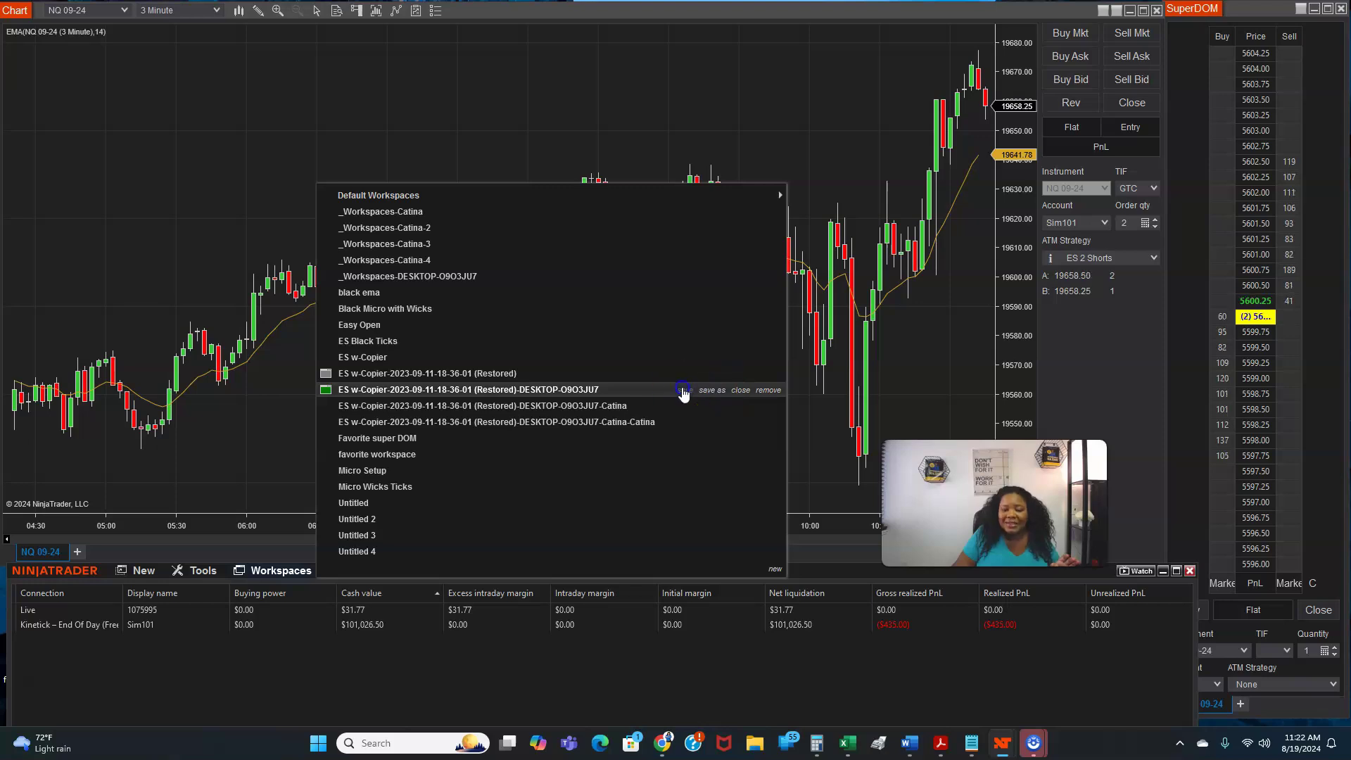
Step: Close the ES w-Copier workspace, confirming Yes to save it
click(258, 570)
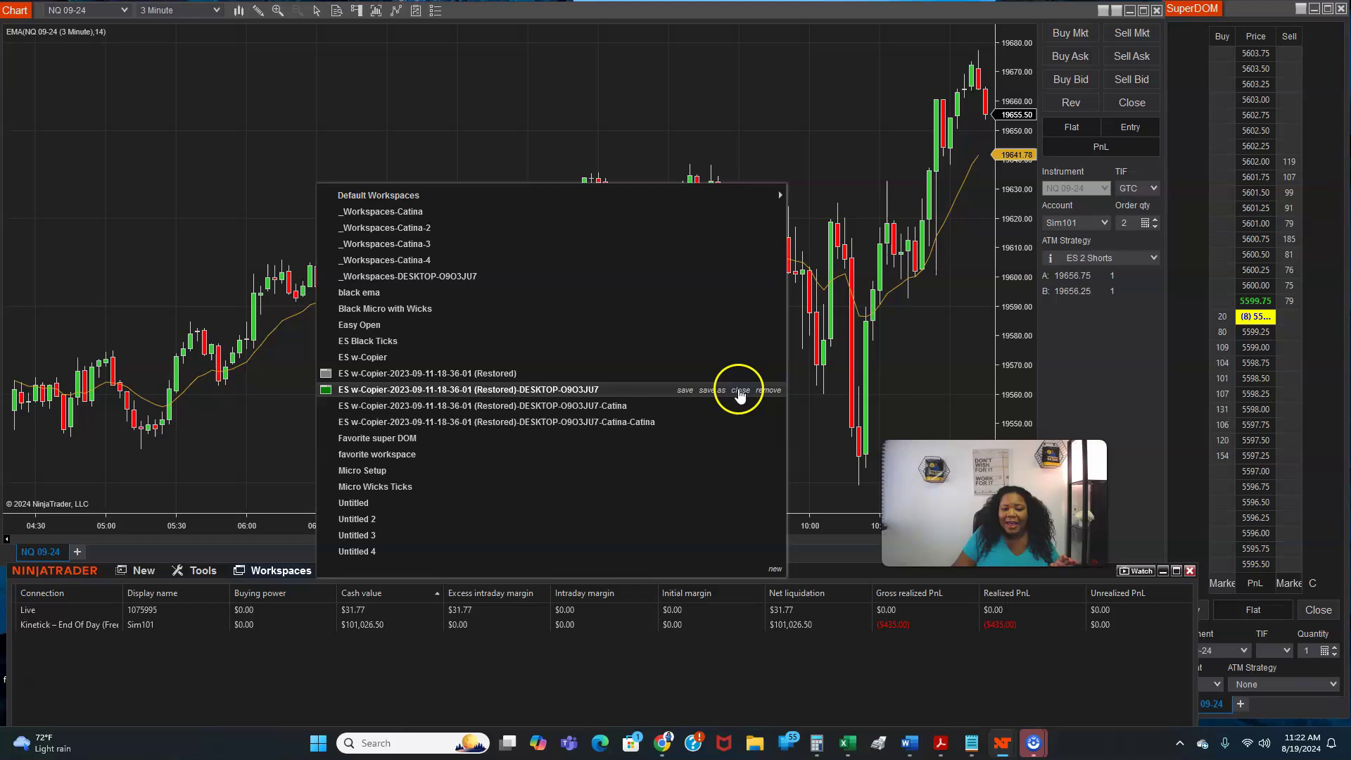
click(735, 390)
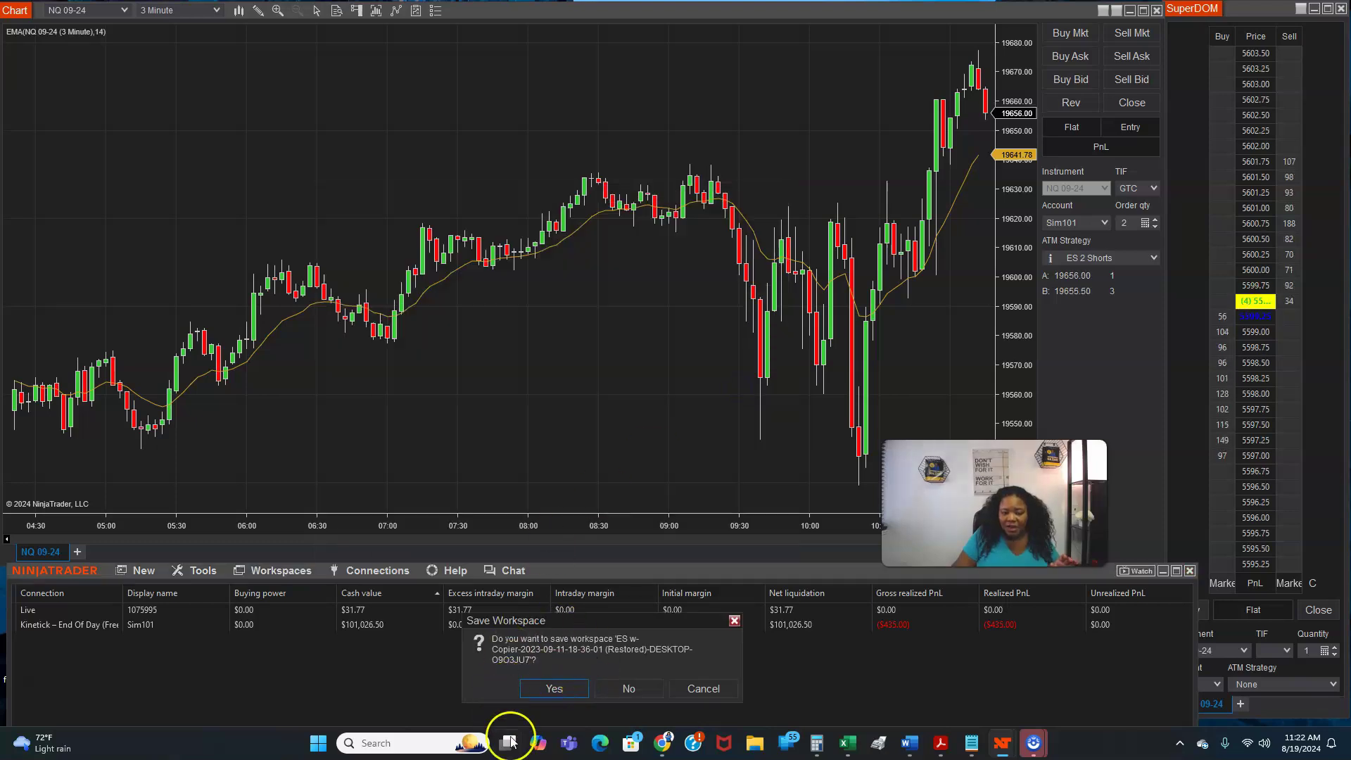
click(555, 688)
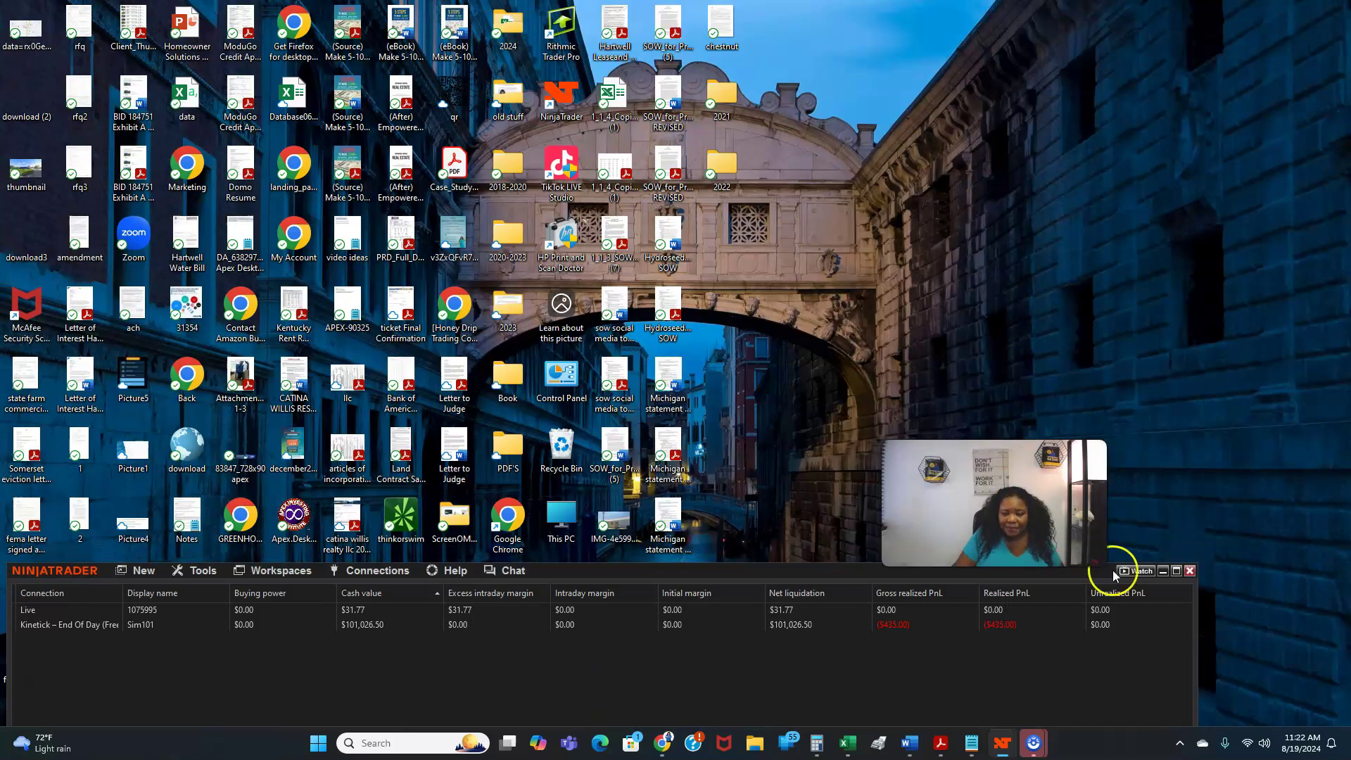
Step: Exit NinjaTrader saving the workspace, relaunch it, log in, and dismiss the risk template error
click(1189, 570)
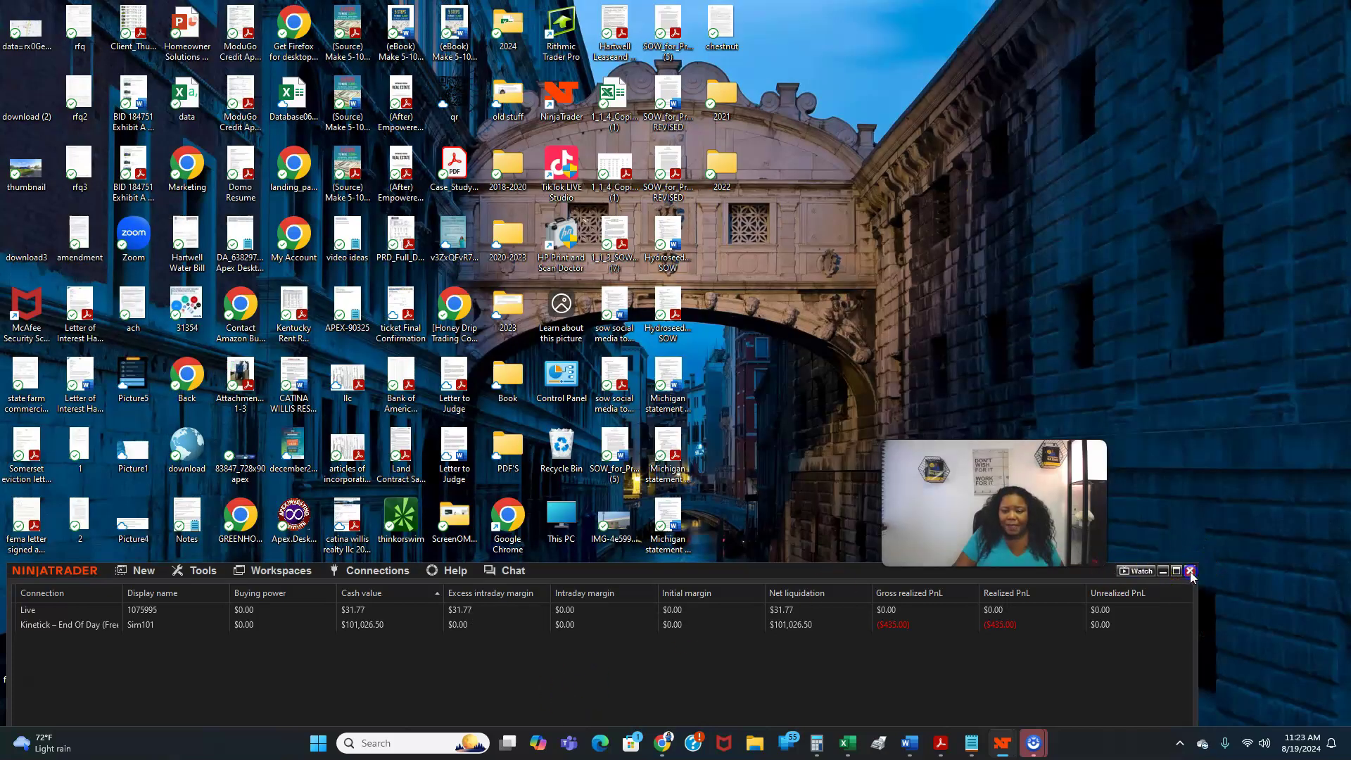
click(553, 684)
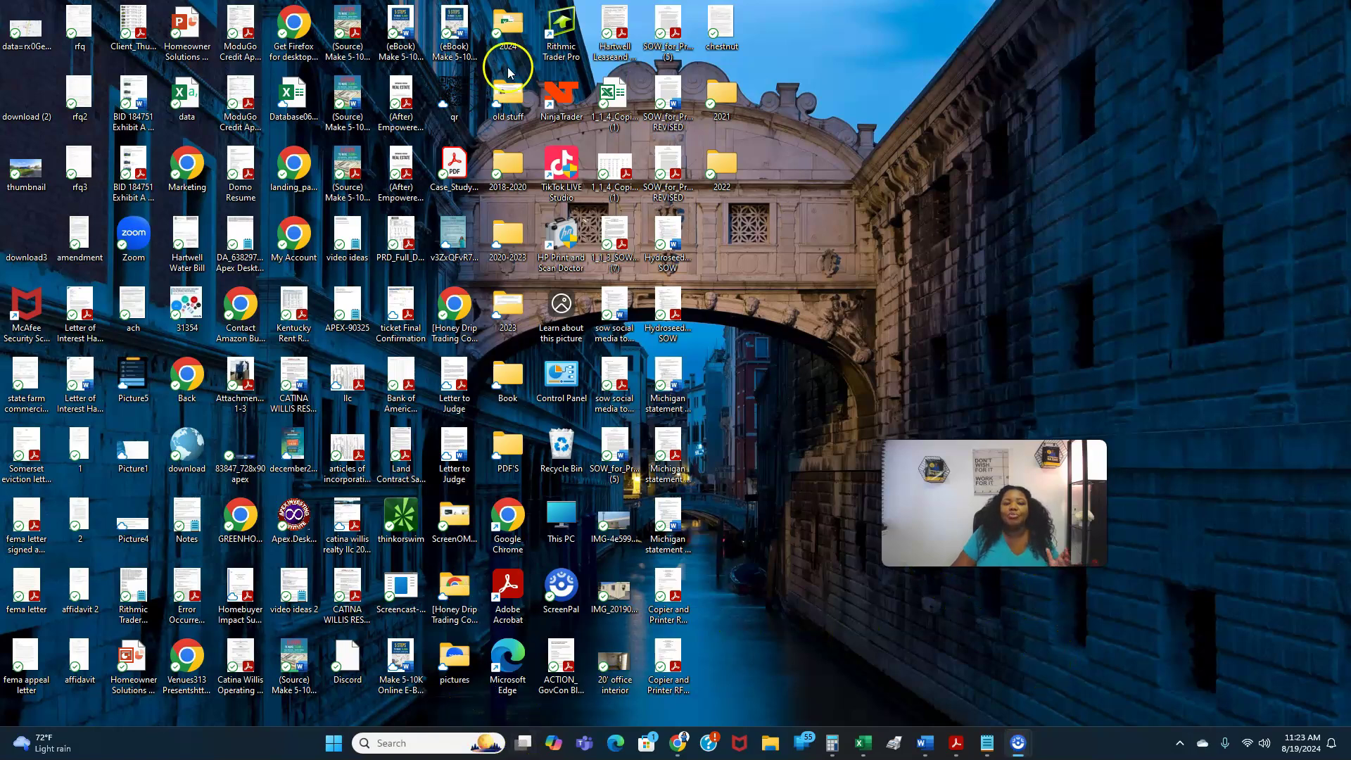
click(557, 93)
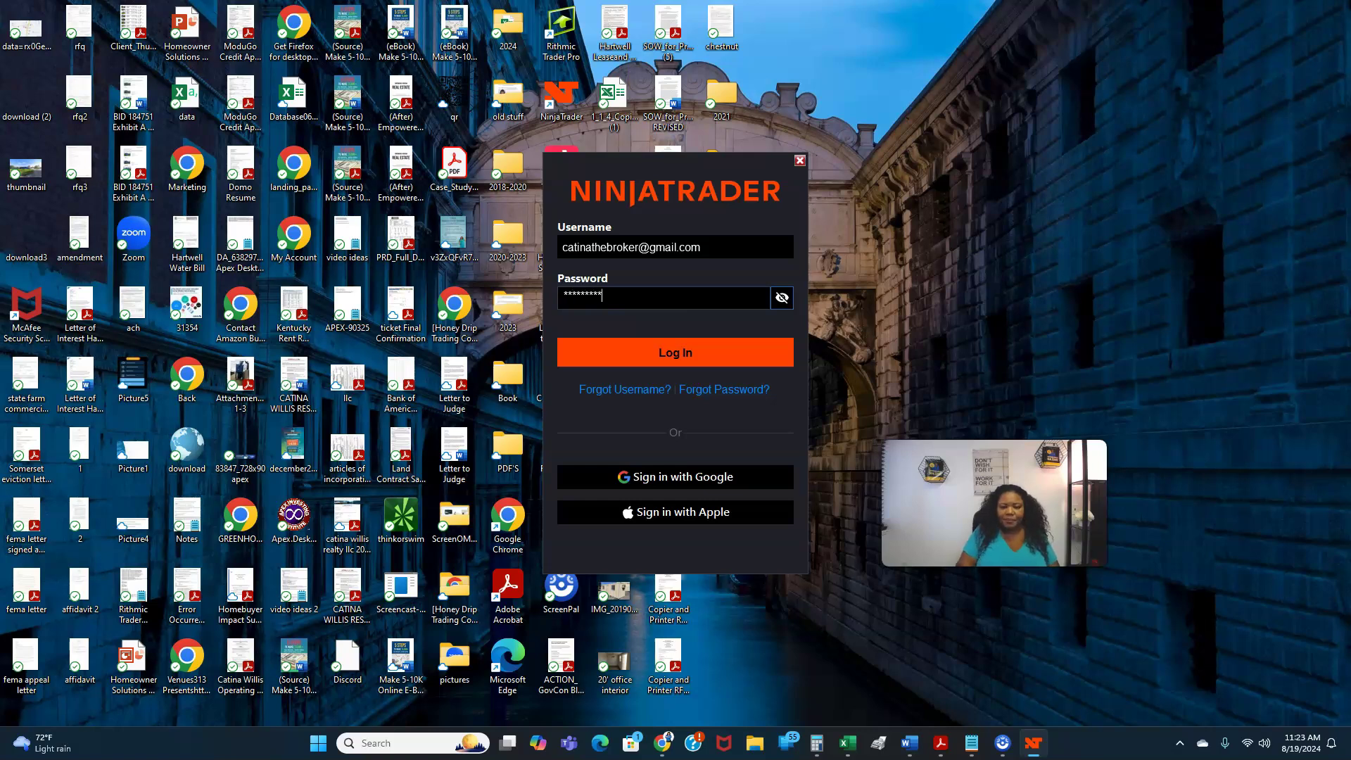
click(626, 348)
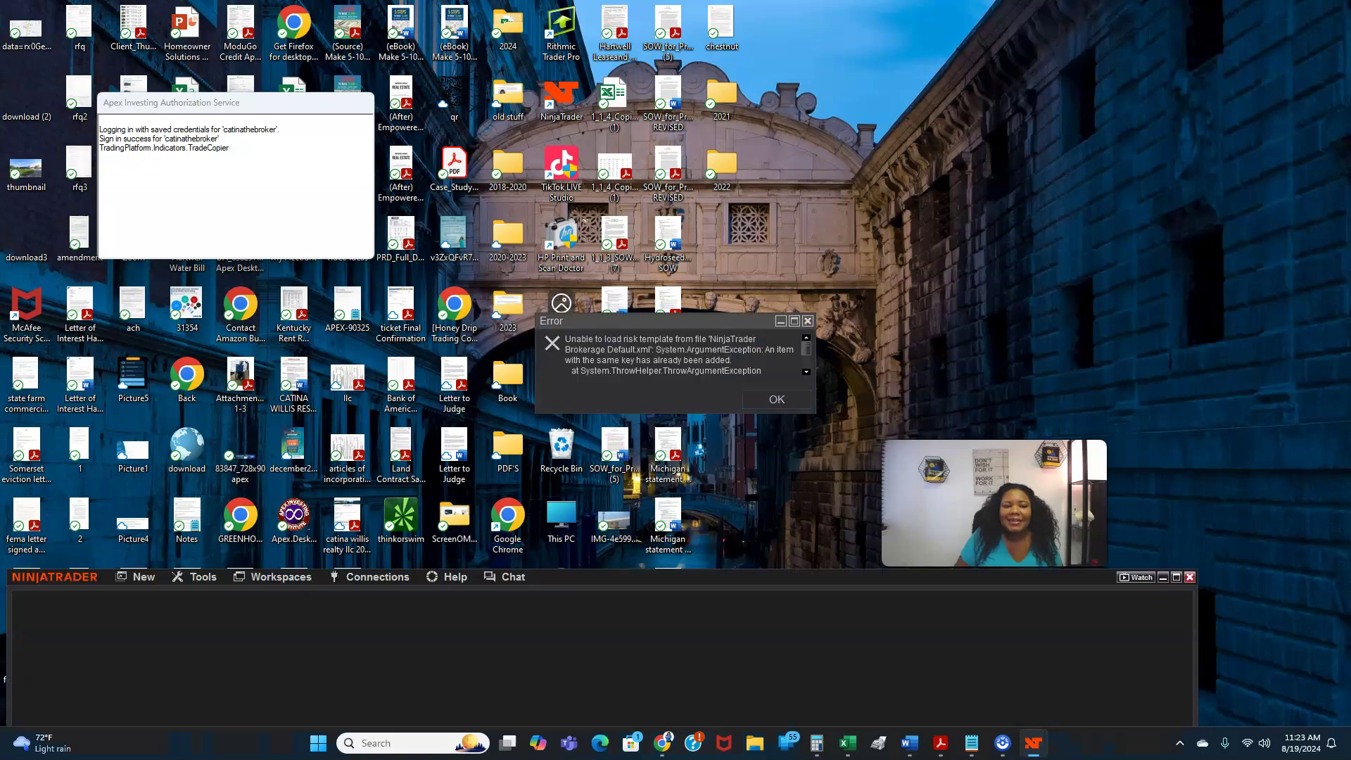
click(776, 399)
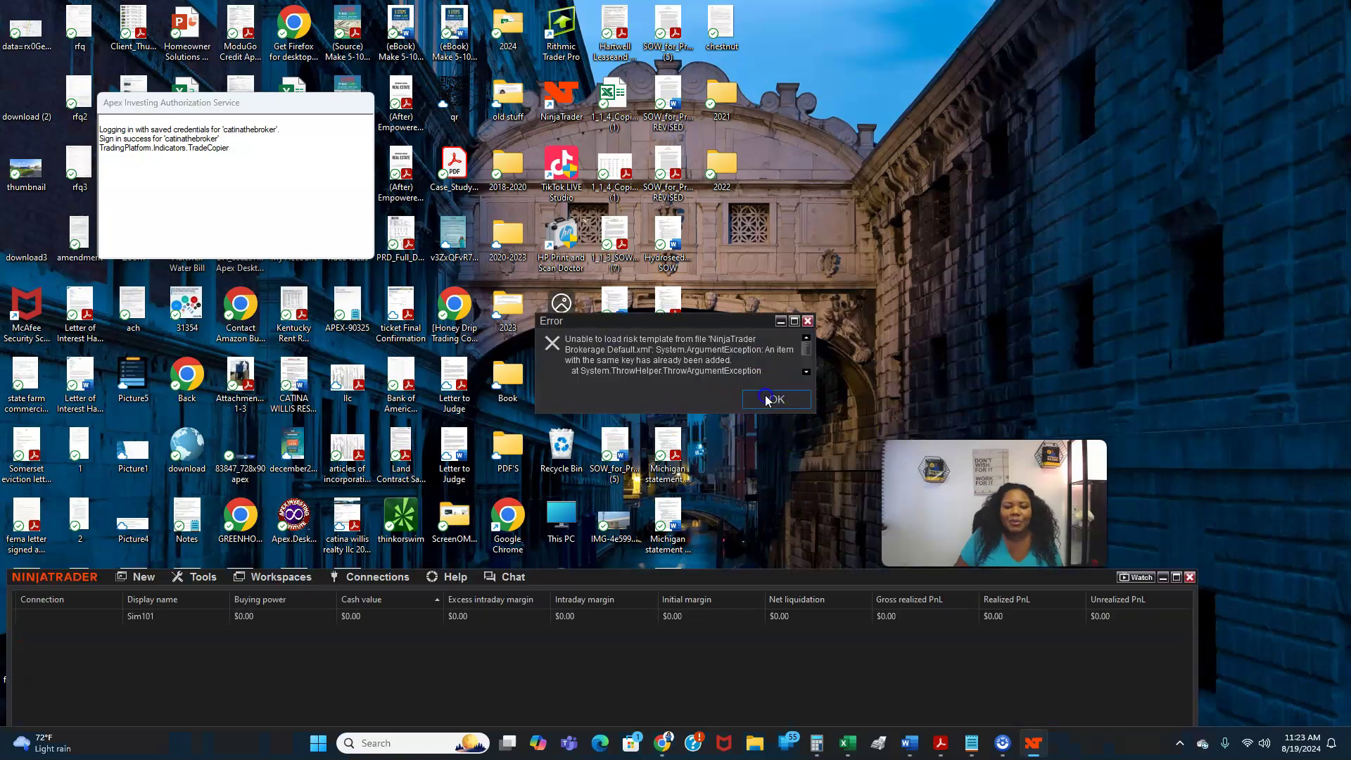
Step: Reopen the saved ES w-Copier workspace and look over the trading accounts
click(281, 578)
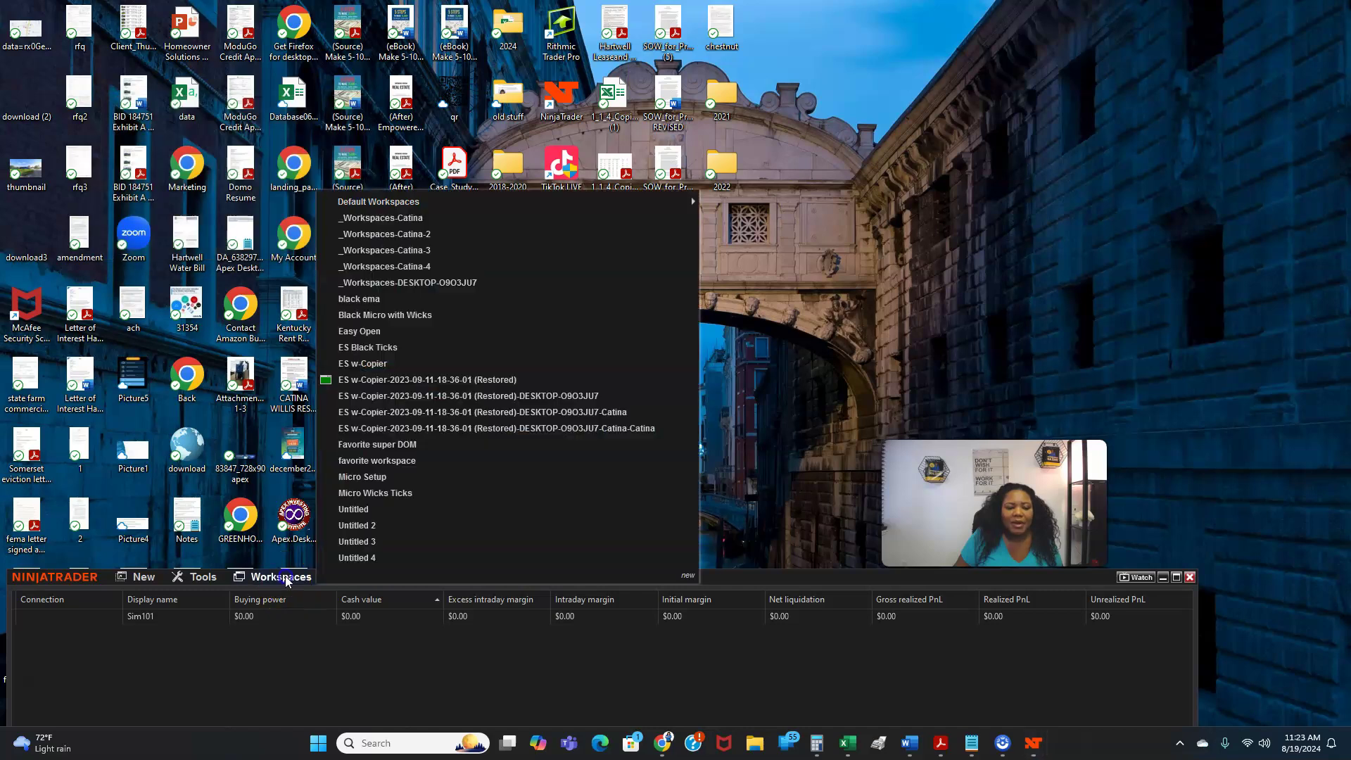
click(478, 397)
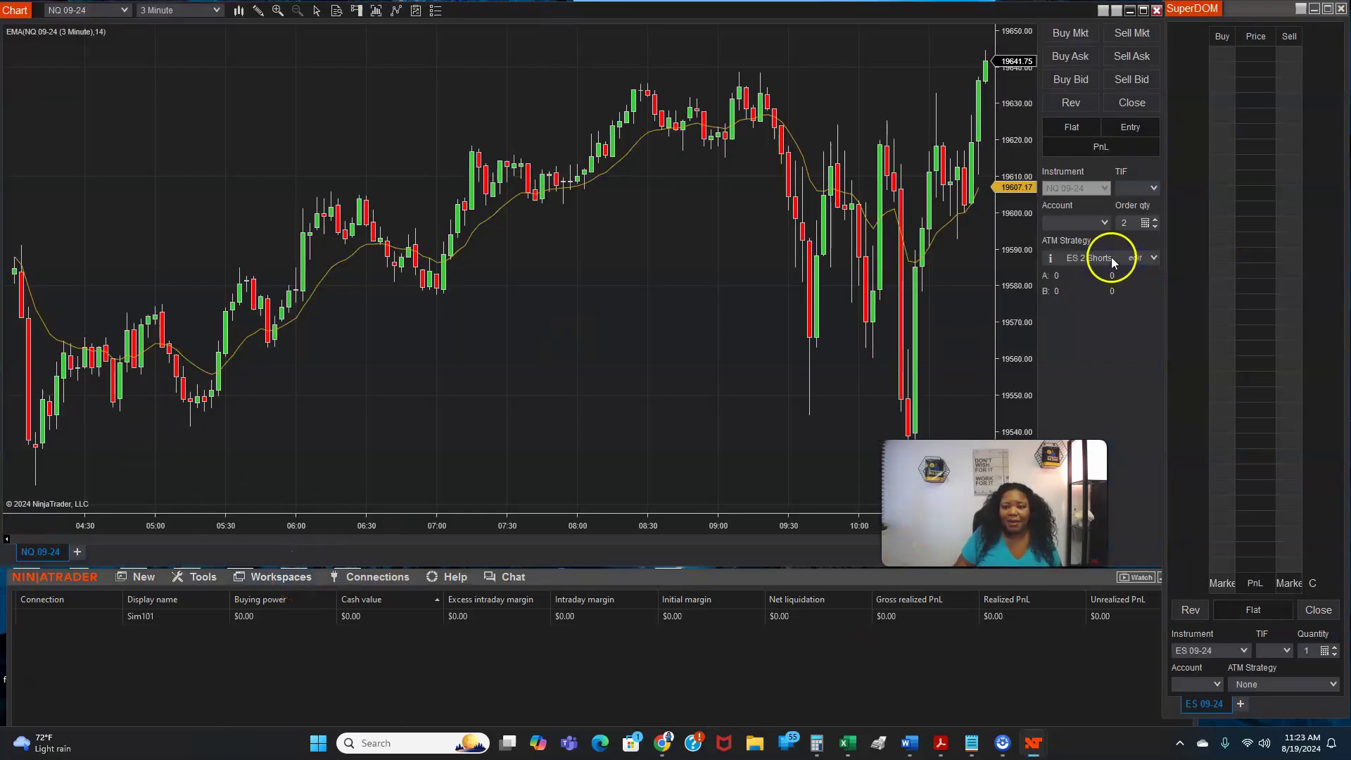
click(1105, 222)
click(1107, 223)
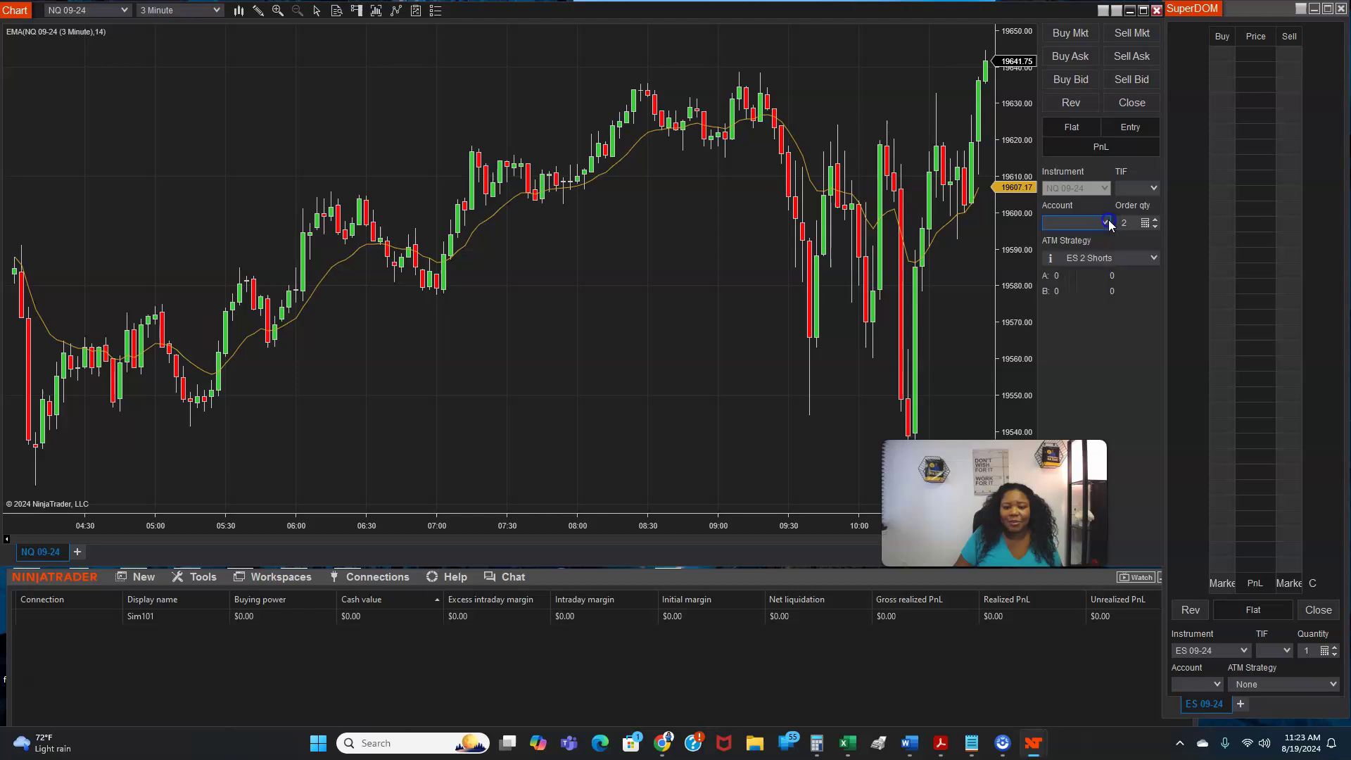
Step: Connect to the Live data connection and acknowledge the delayed data warning
click(369, 578)
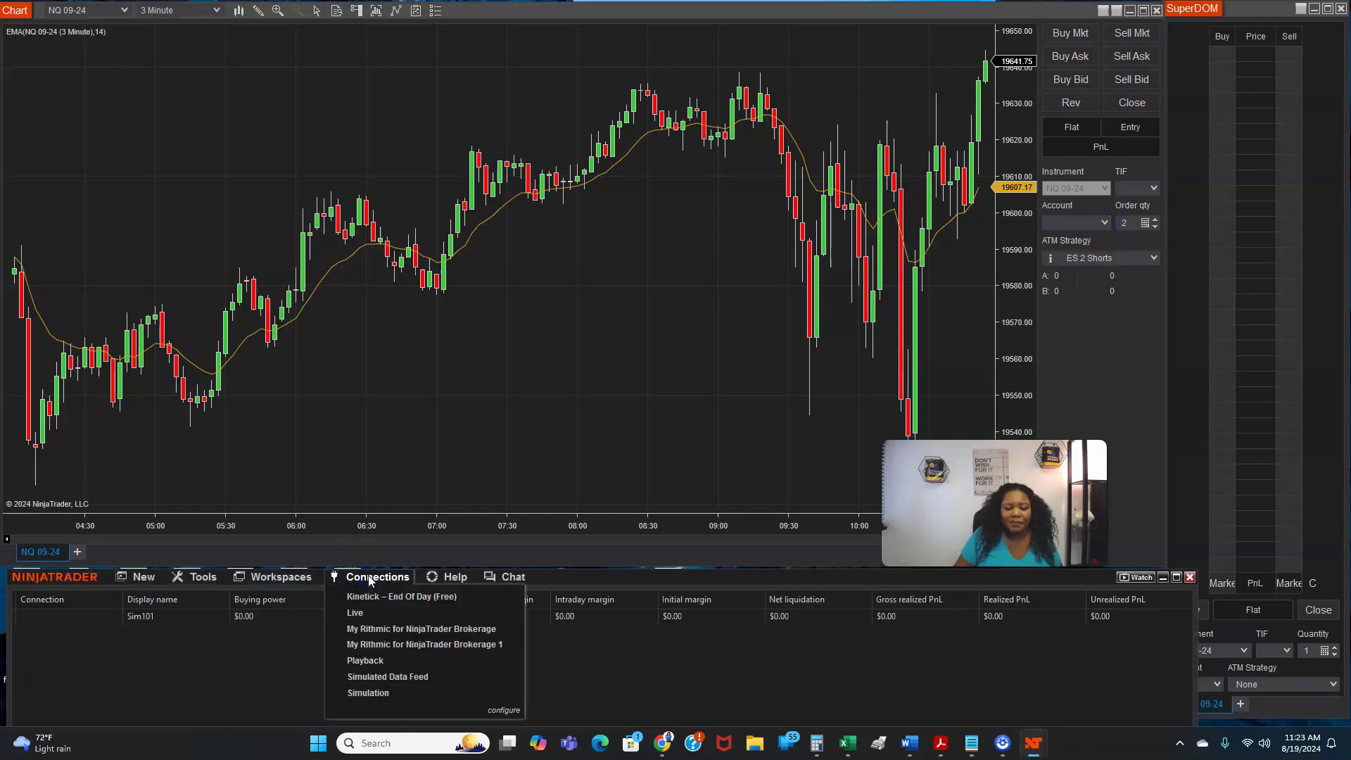
click(354, 613)
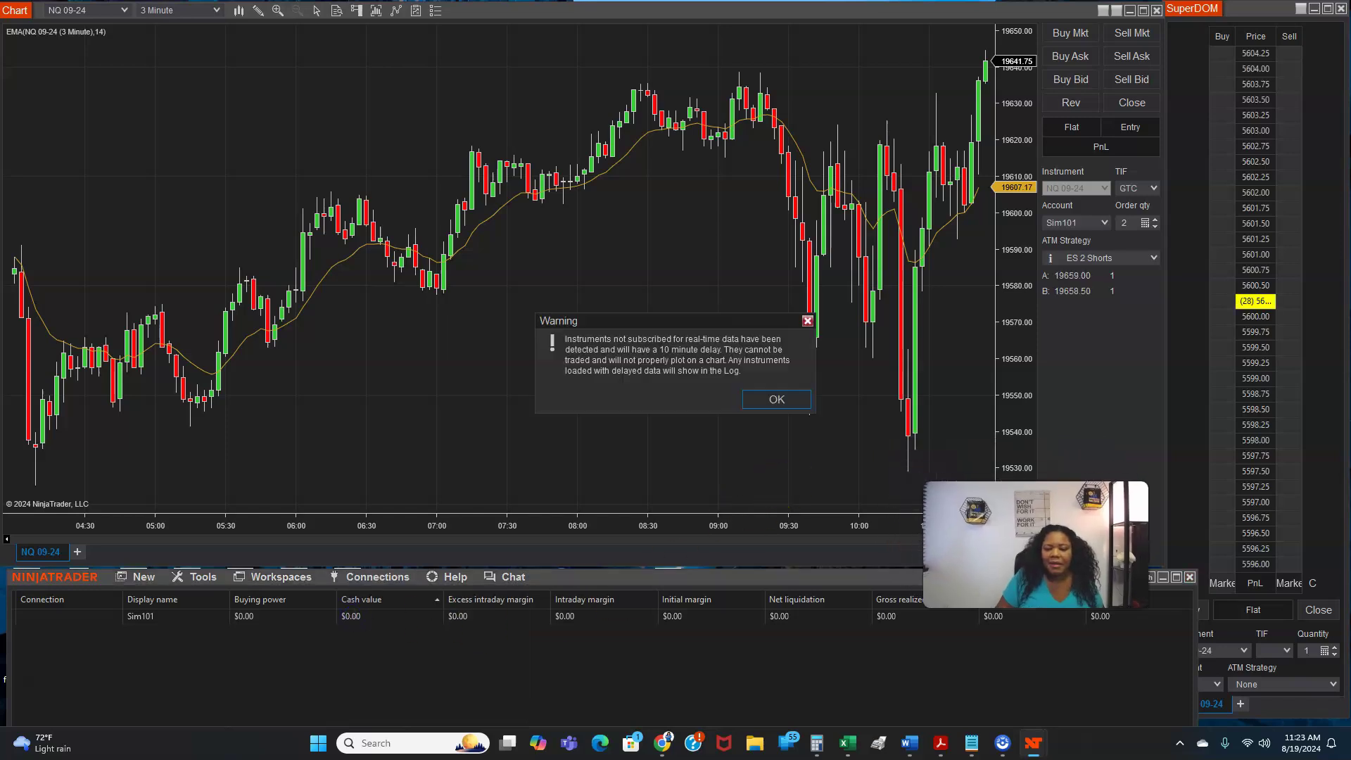
click(776, 399)
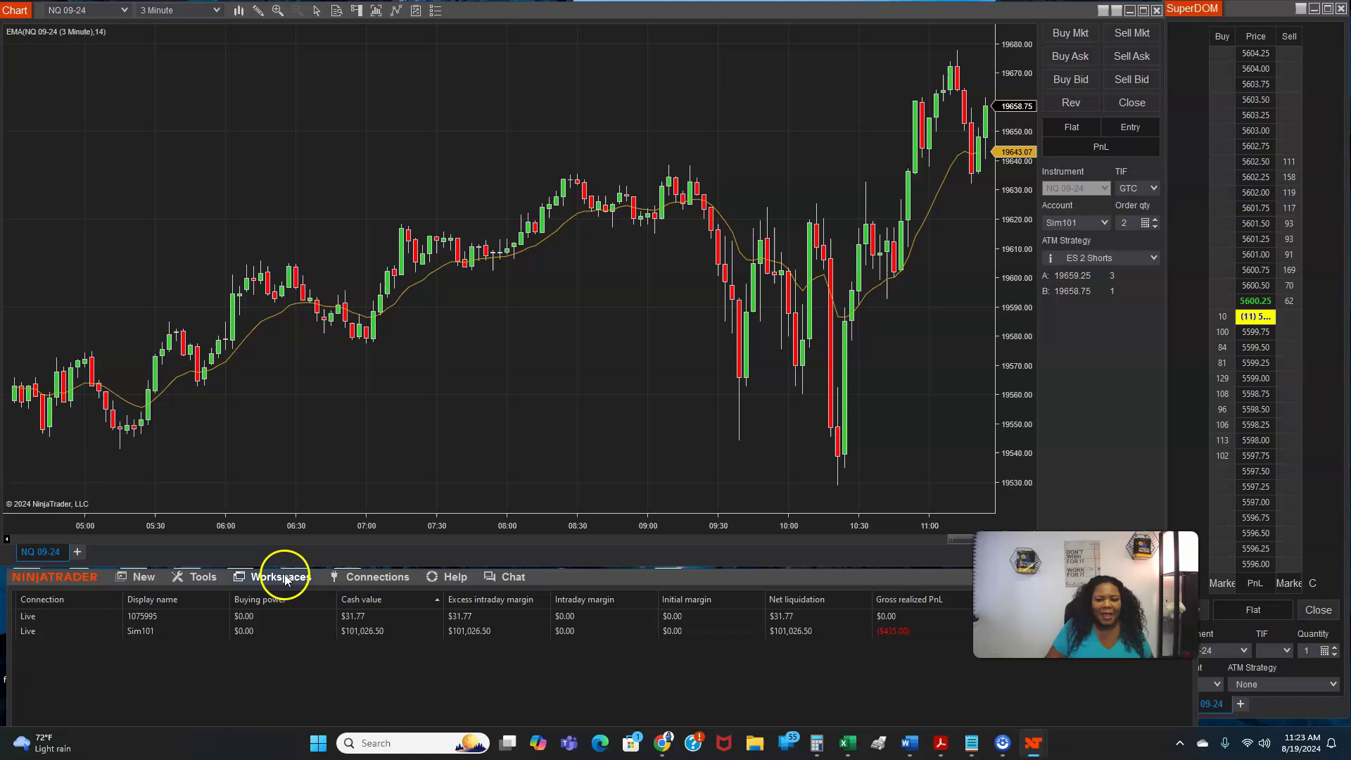
Step: Select NQ 3 LONGS as the chart's ATM strategy in Chart Trader
click(1155, 258)
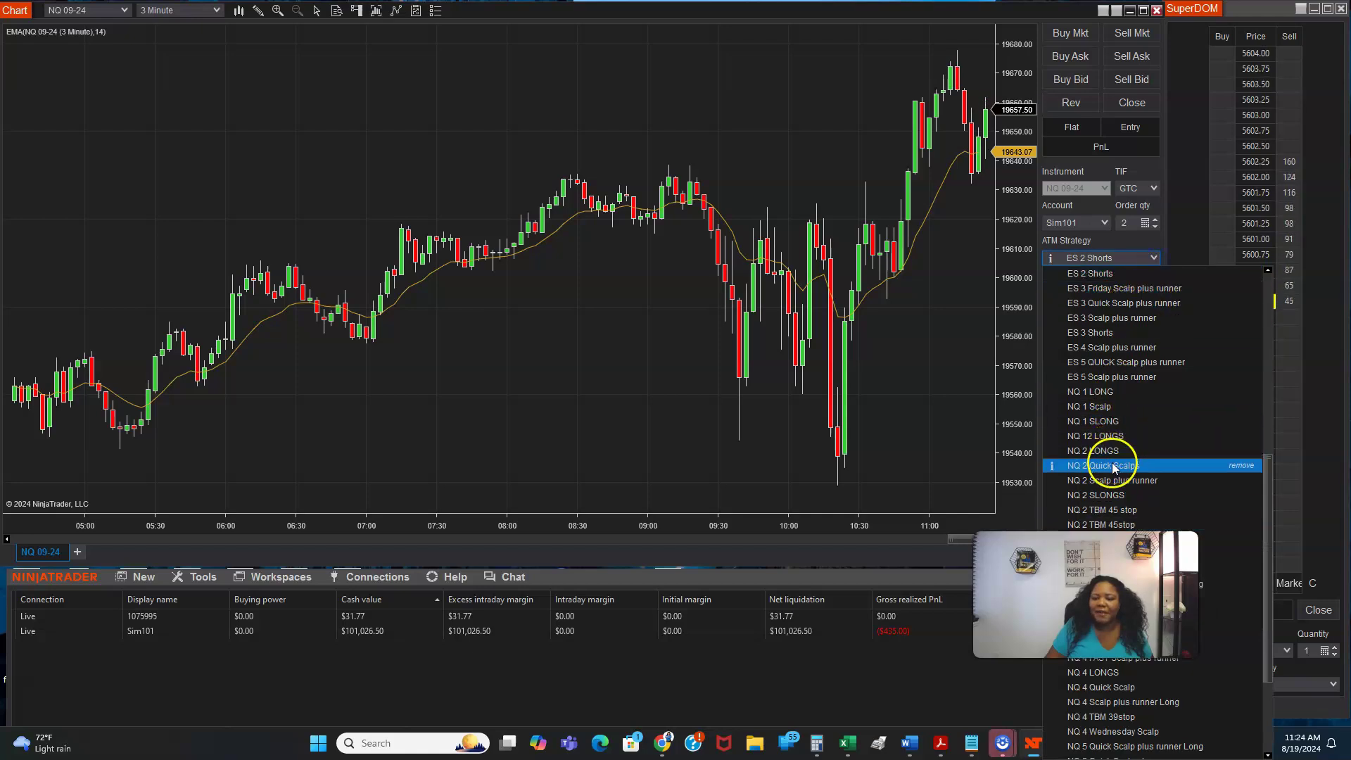
scroll(1114, 467, down, 1)
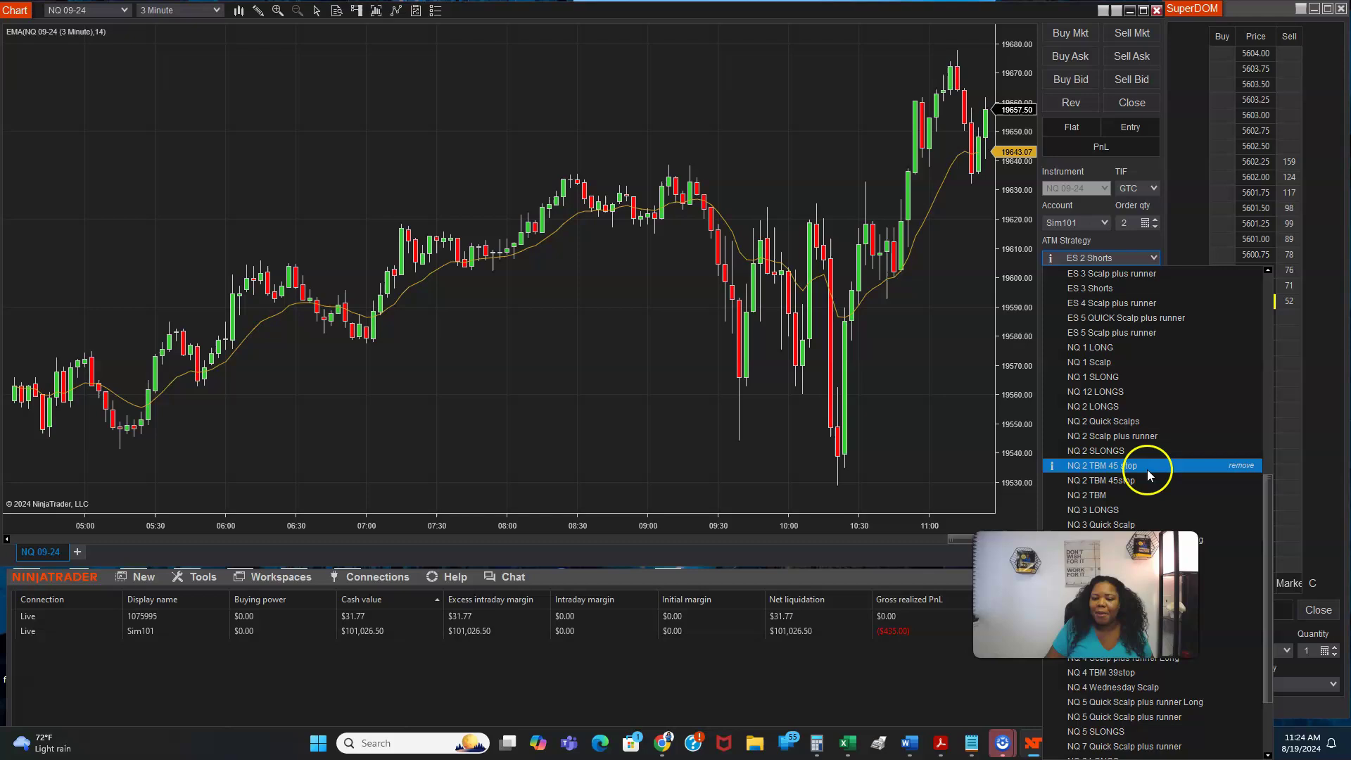
scroll(1144, 470, down, 1)
click(1103, 465)
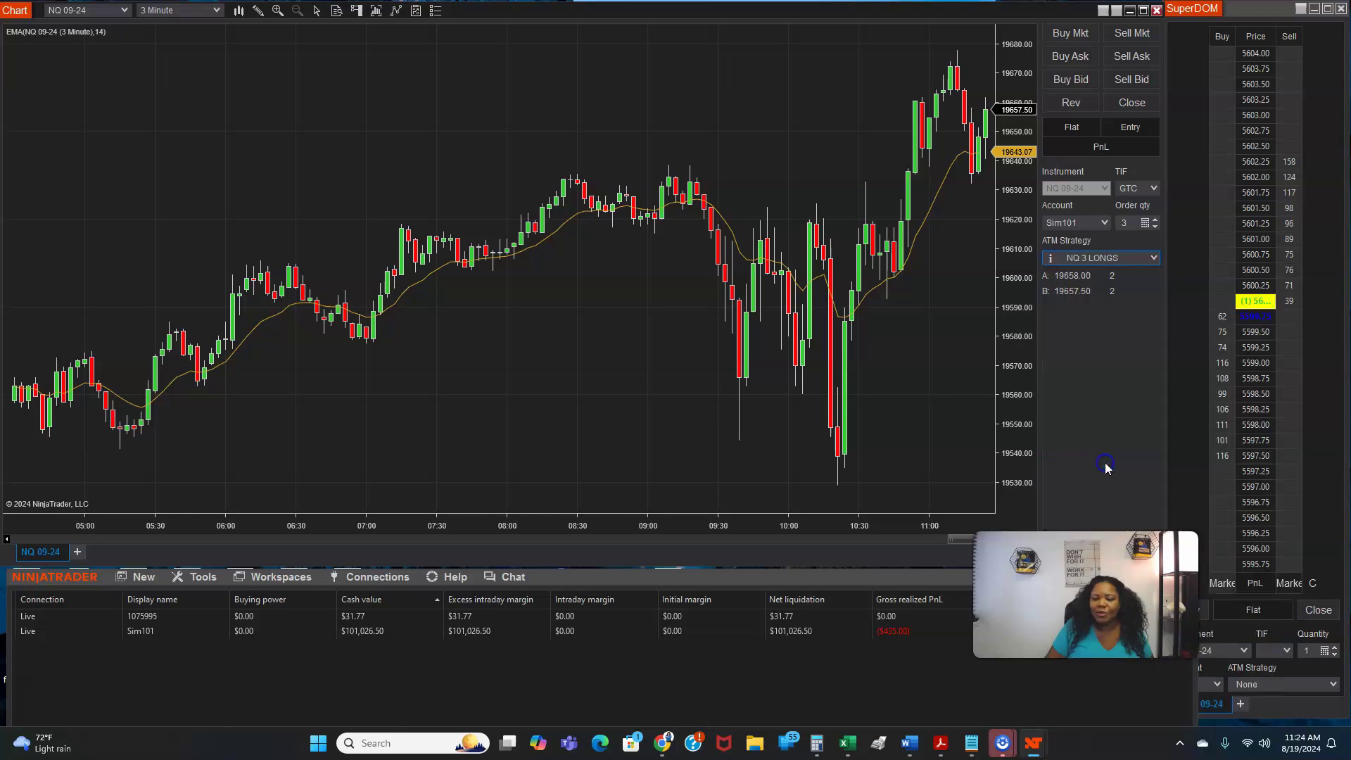
Step: Edit NQ 3 LONGS: Target 3 profit 39 ticks, Target 1 stop strategy left at None
click(1134, 261)
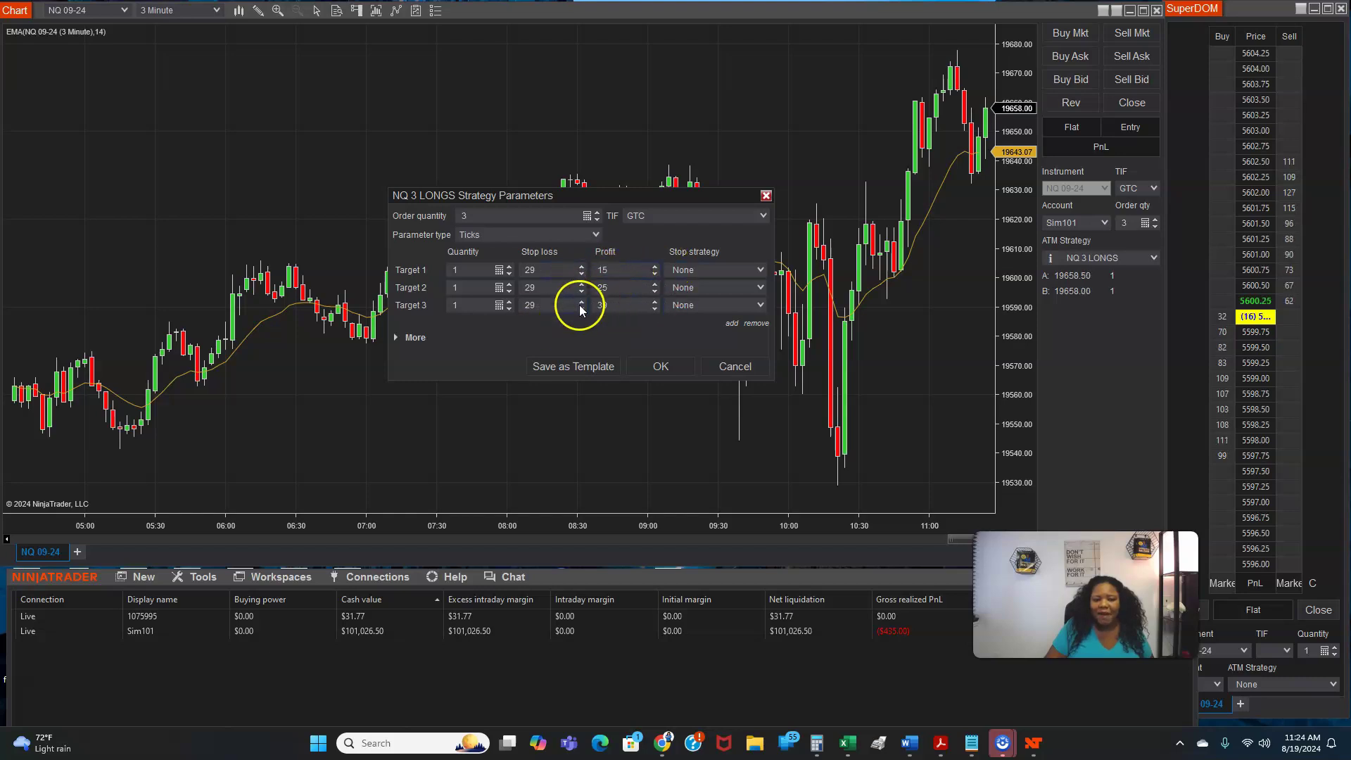
click(655, 307)
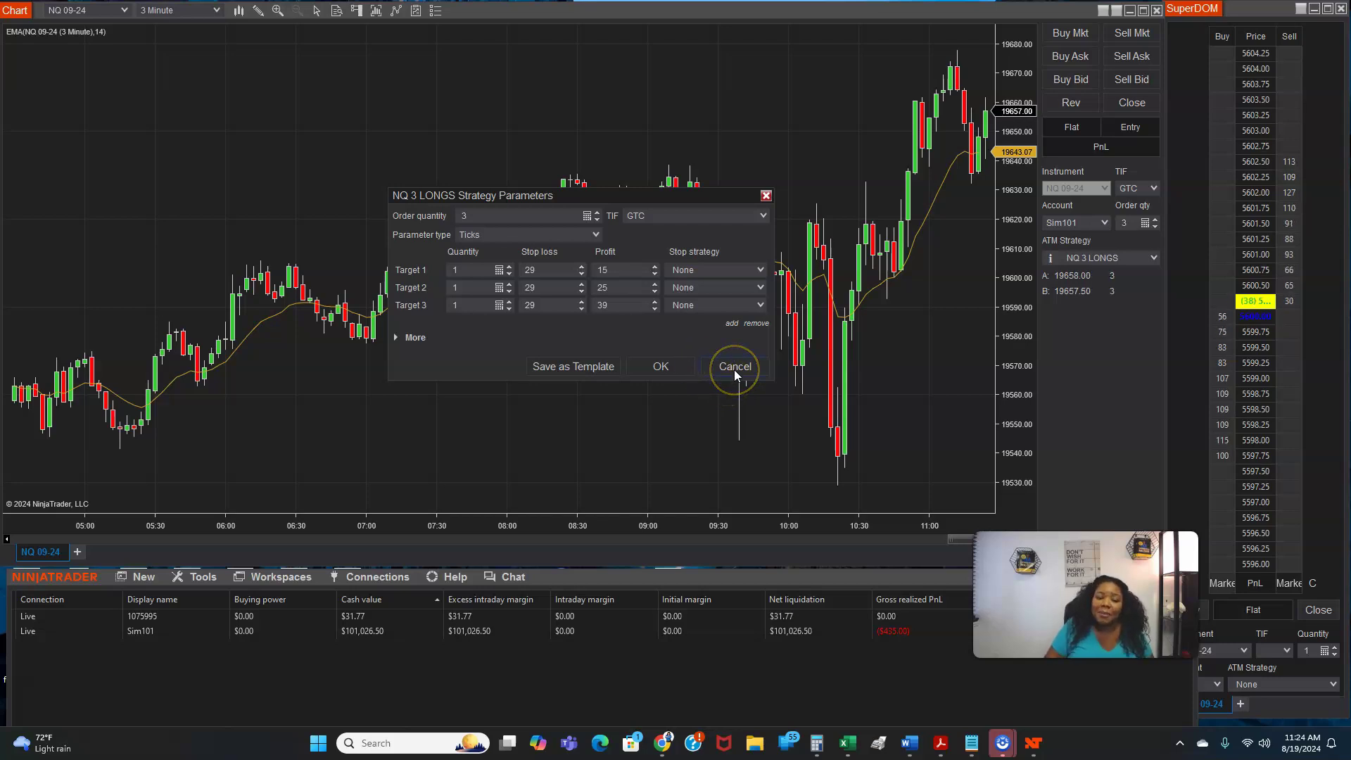
click(741, 269)
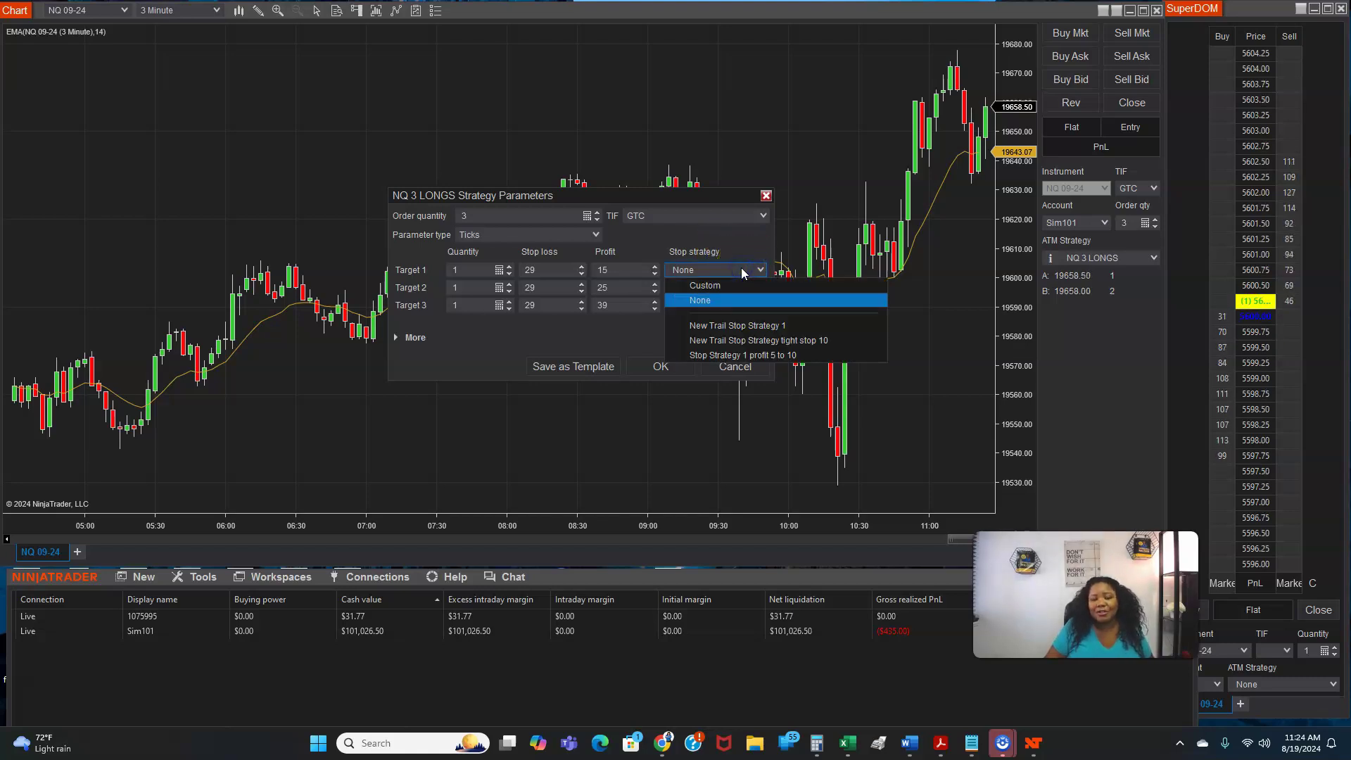
click(735, 232)
click(665, 367)
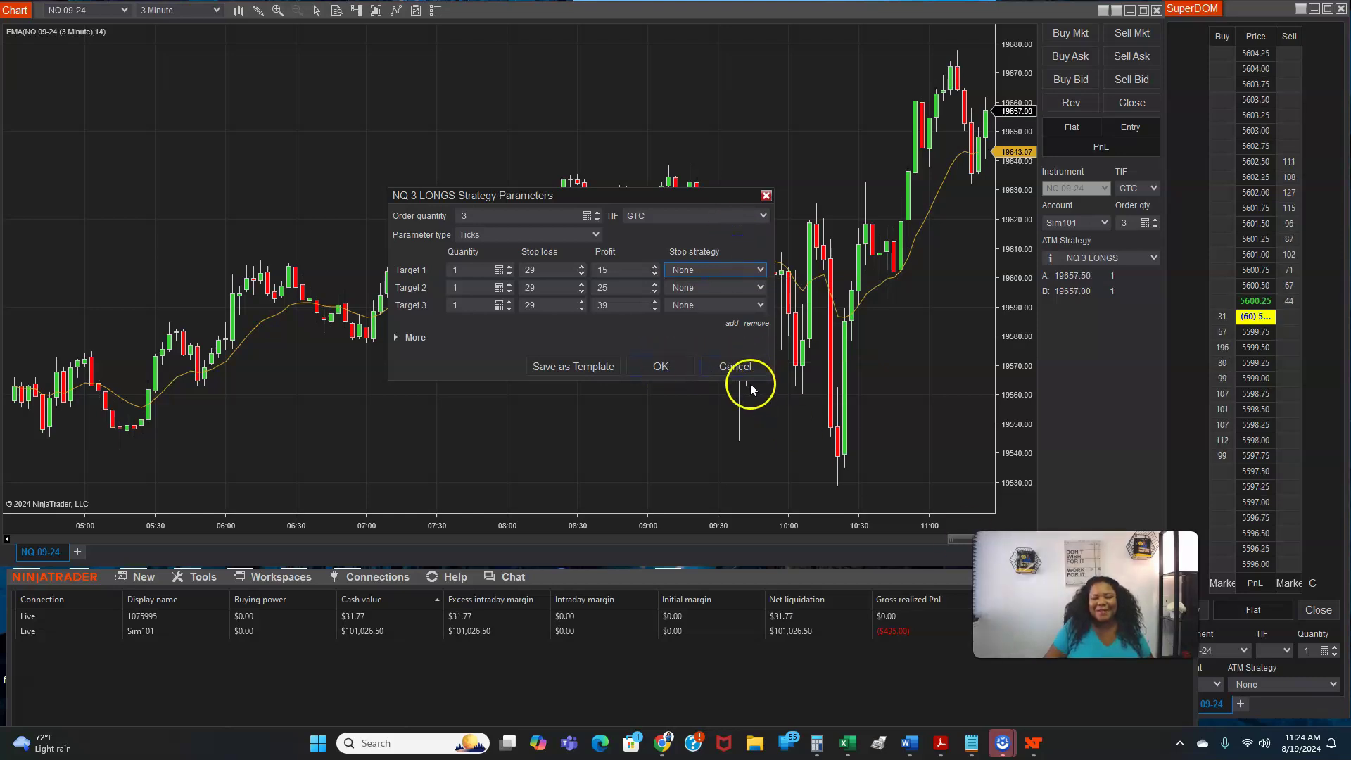
click(751, 367)
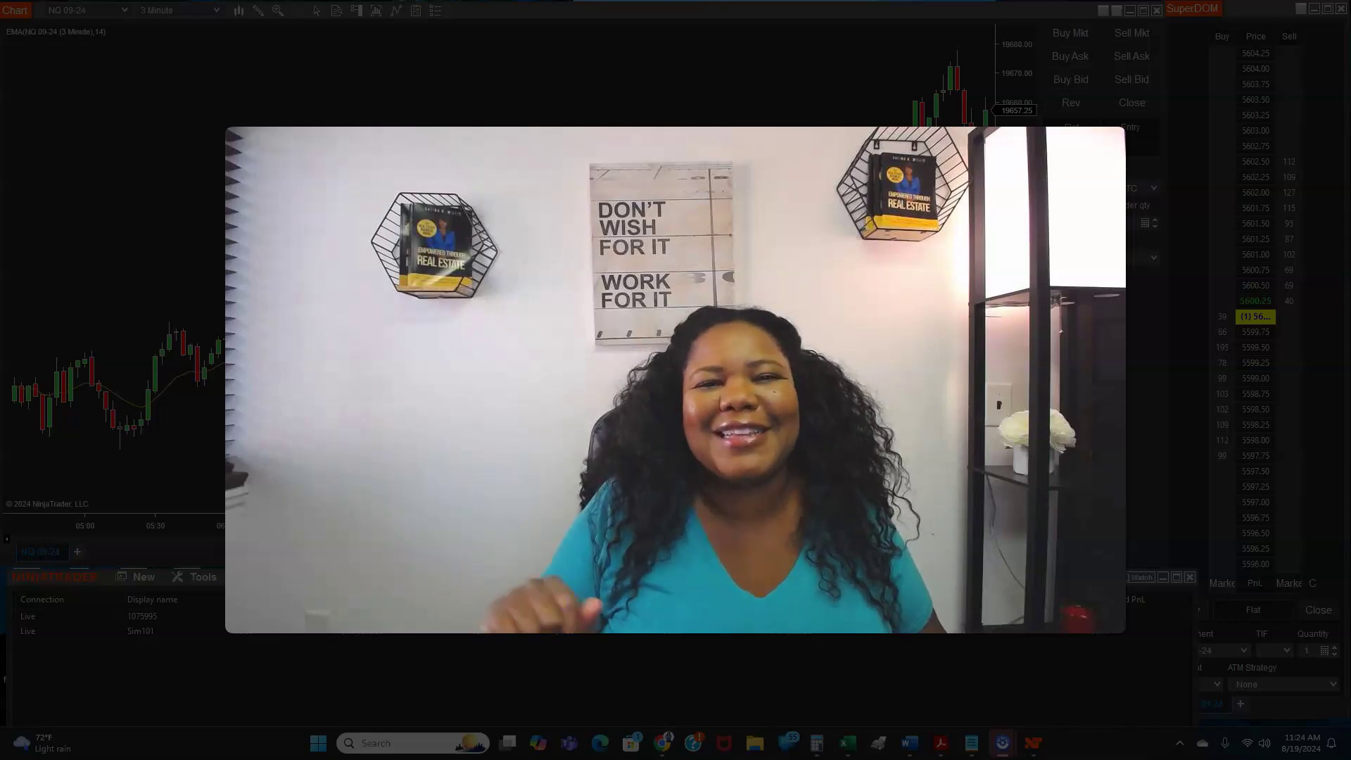